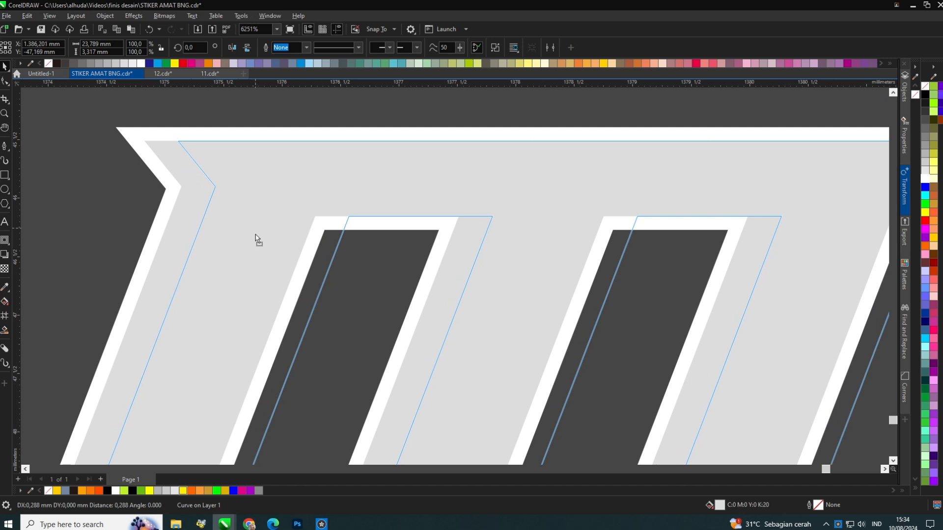
Rearrange the selected light-grey shadow shape inside the MUDA letters.
right_click(257, 235)
left_click(200, 184, "shift")
left_click(331, 48)
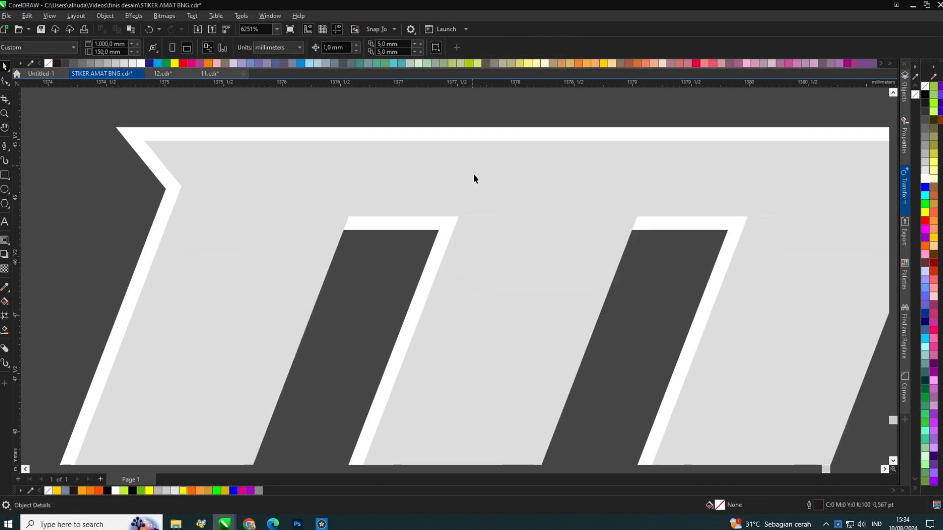
Sample the grey swatch colour with the Color Eyedropper and apply it to the MUDA letters' shadow strips.
scroll(474, 174, "down", 3)
key("i")
scroll(366, 310, "up", 1)
scroll(550, 251, "down", 1)
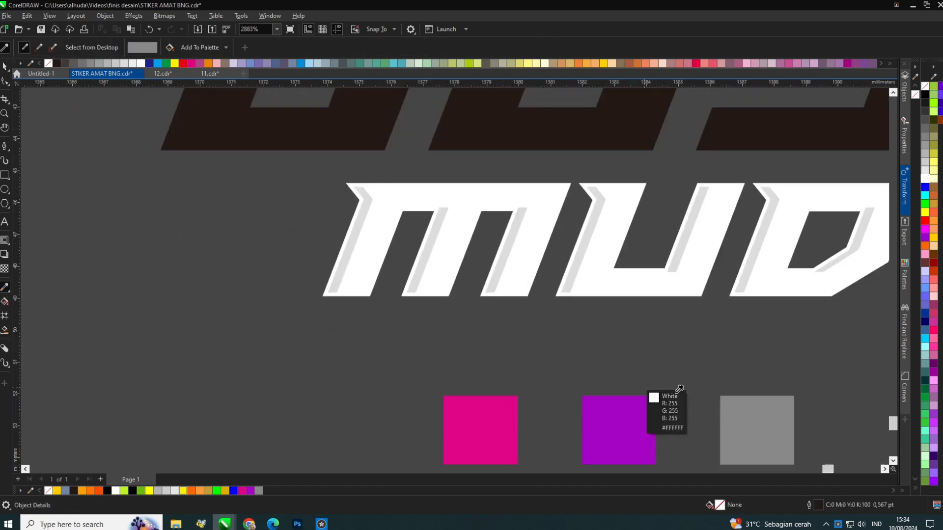
left_click(757, 416)
scroll(575, 246, "up", 1)
scroll(483, 303, "down", 2)
scroll(570, 263, "up", 2)
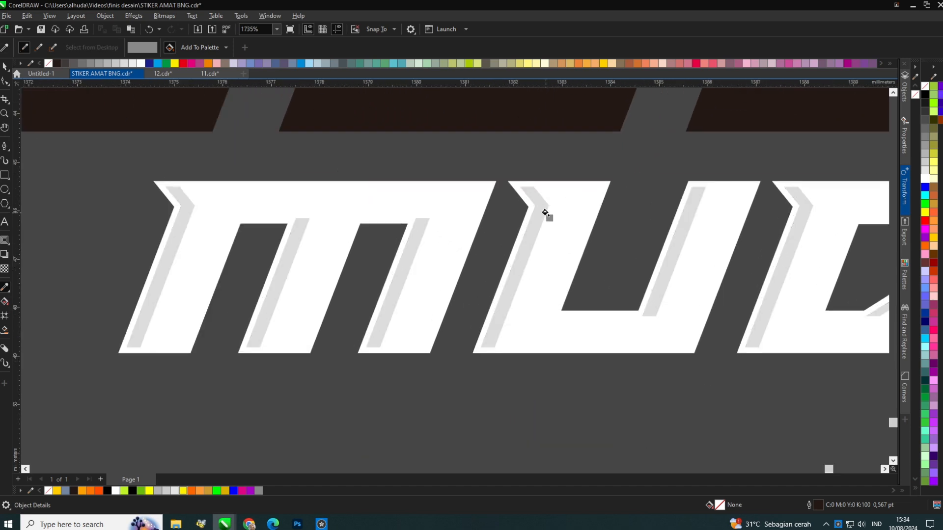
left_click(539, 215)
scroll(423, 294, "down", 3)
scroll(572, 275, "up", 1)
left_click(6, 70)
scroll(273, 134, "down", 2)
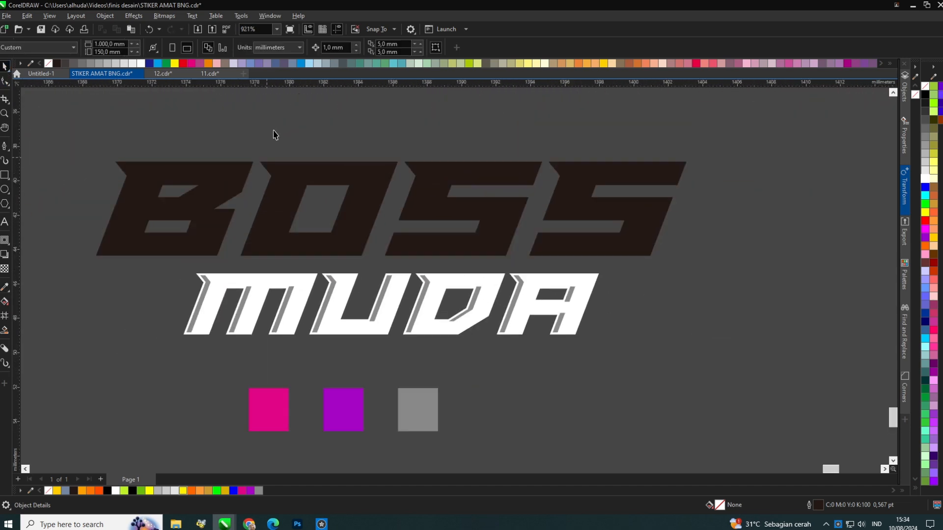
scroll(288, 193, "up", 3)
scroll(644, 152, "up", 1)
left_click(429, 180)
left_click_drag(428, 178, 423, 176)
left_click(3, 68)
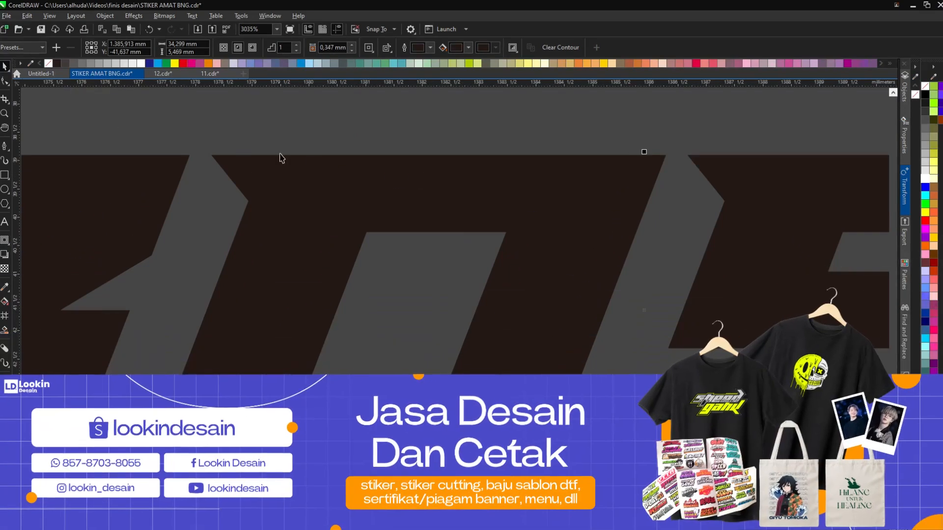
key("ctrl+z")
Fill the inner BOSS letter shapes with white.
scroll(376, 169, "down", 3)
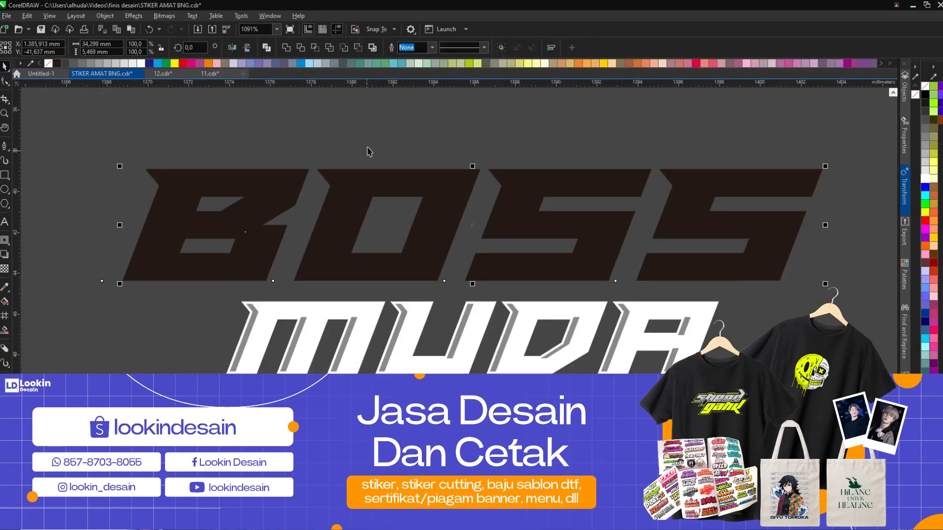
left_click(351, 181)
left_click(925, 179)
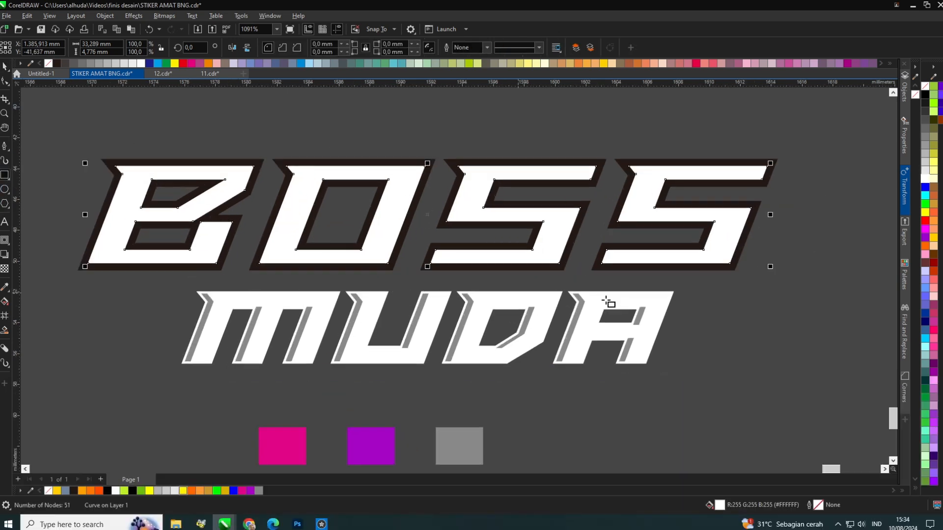
Trim the BOSS lettering with the horizontal rectangle and delete the leftover rectangle.
left_click_drag(830, 309, 115, 213)
left_click(241, 170, "shift")
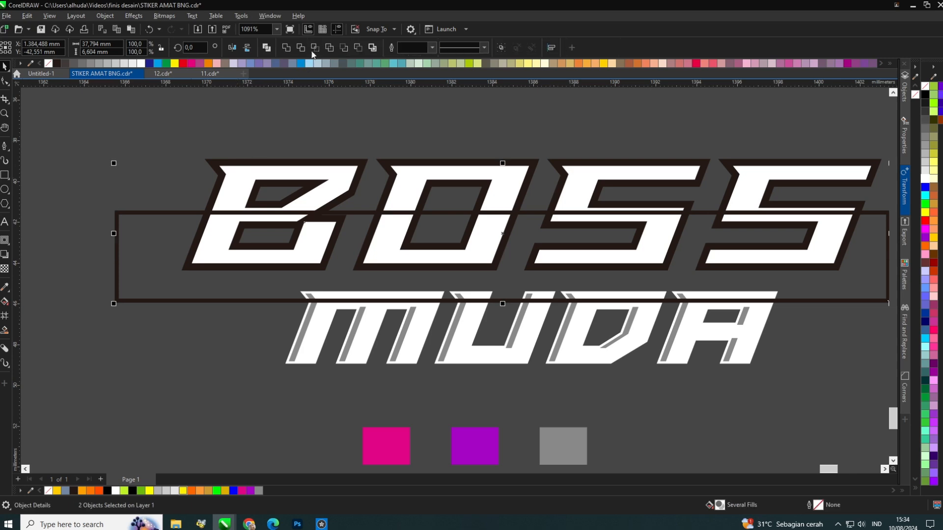
left_click(314, 50)
left_click_drag(315, 196, 128, 390)
key("Delete")
left_click(193, 300)
key("Delete")
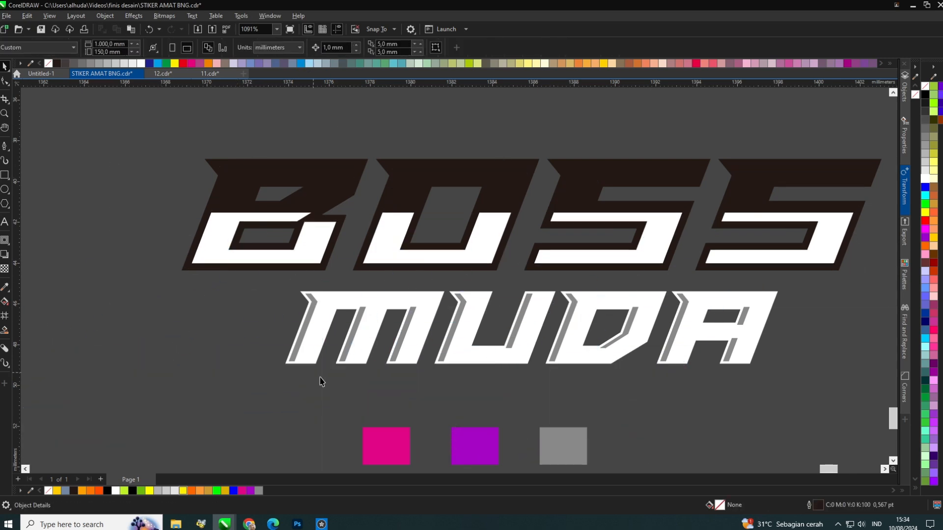
Sample the pink swatch and apply it to the outer BOSS letter shape.
scroll(354, 388, "up", 1)
scroll(184, 241, "down", 1)
left_click(5, 287)
left_click(322, 386)
left_click(234, 140)
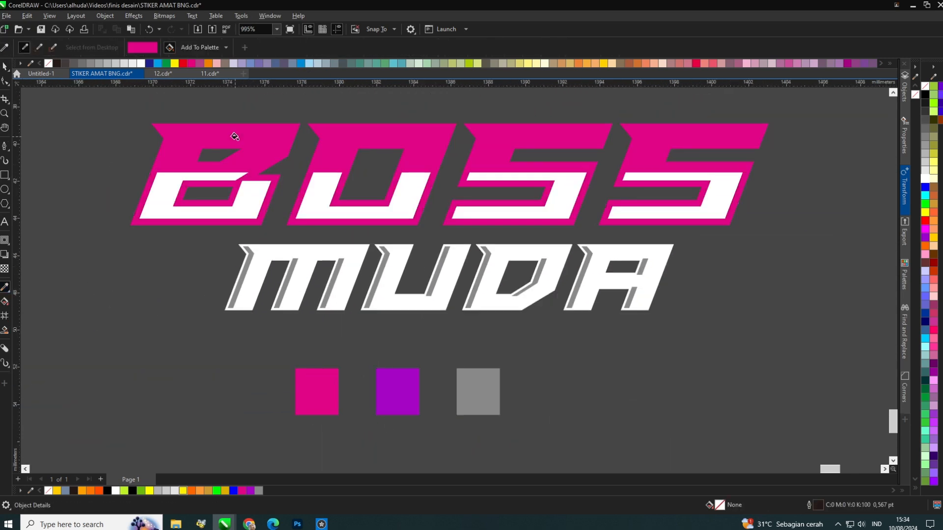
Sample the purple swatch and apply it to the inner BOSS letter shapes.
scroll(233, 140, "up", 1)
left_click(456, 449, "shift")
left_click(259, 204)
scroll(258, 203, "down", 1)
scroll(257, 200, "up", 1)
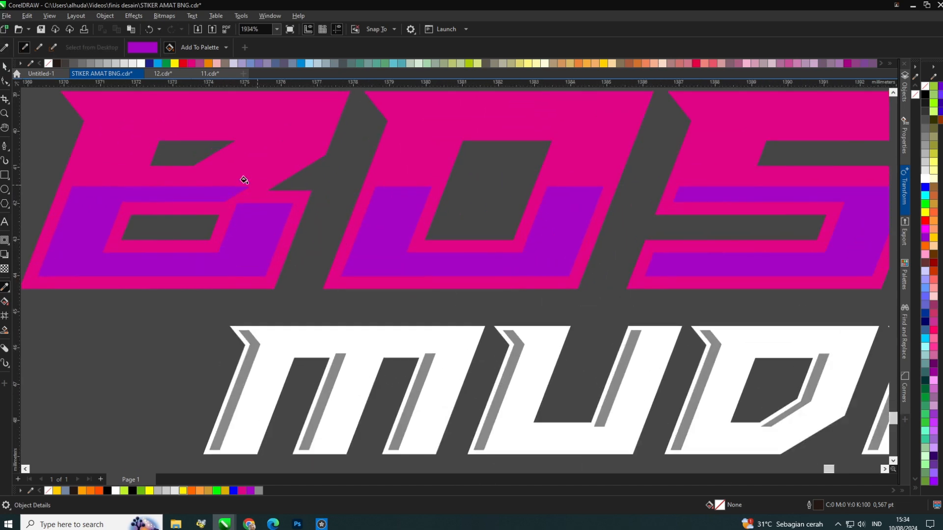
Apply a vertical linear fountain fill from purple to pink on the inner BOSS shapes.
left_click(4, 67)
left_click(102, 224)
left_click(86, 171, "shift")
left_click_drag(86, 167, 87, 187)
left_click(25, 144)
left_click(76, 238)
left_click(6, 300)
left_click_drag(80, 292, 70, 367)
left_click(93, 200)
left_click(154, 168)
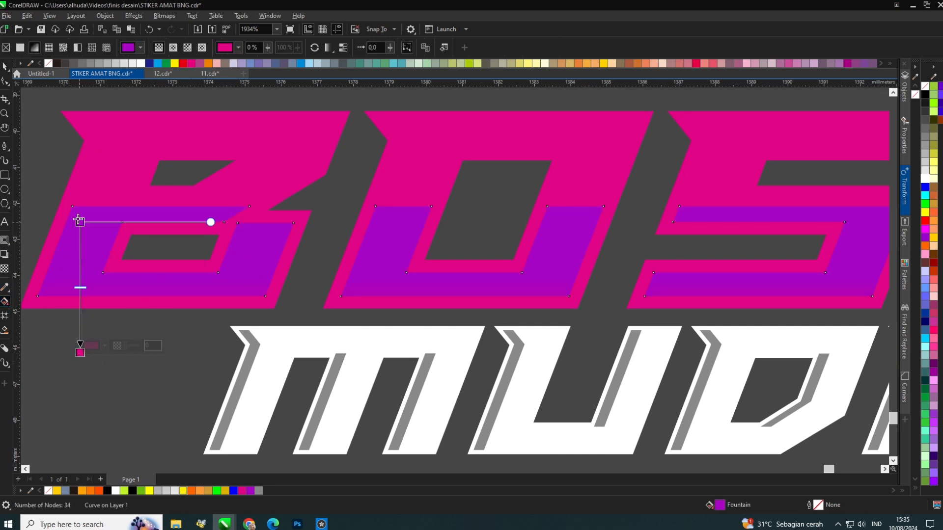
Delete the three colour sample squares below the lettering.
scroll(79, 314, "down", 4)
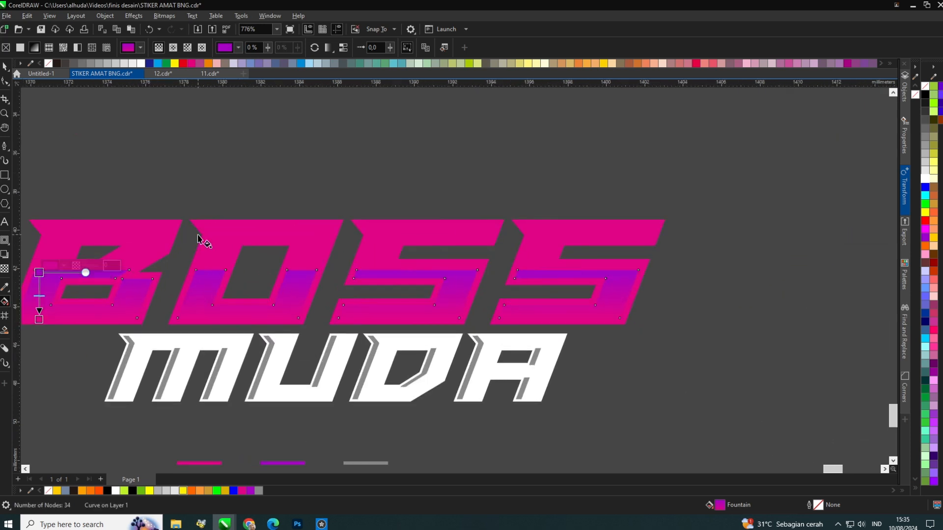
left_click(4, 69)
left_click(419, 177)
scroll(419, 177, "down", 2)
scroll(354, 255, "up", 2)
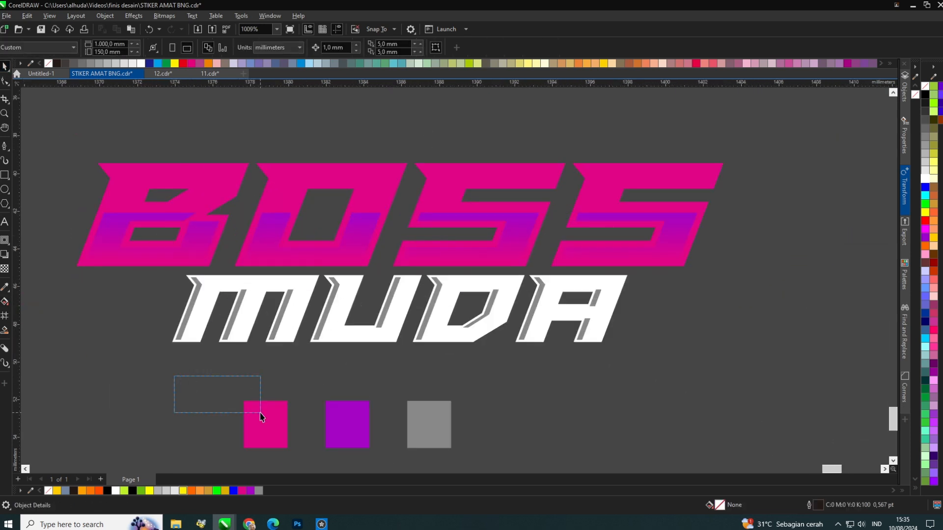
left_click_drag(261, 413, 506, 466)
key("Delete")
Select the inner gradient shapes inside the BOSS letters.
scroll(404, 347, "down", 3)
left_click_drag(695, 375, 152, 181)
scroll(420, 245, "up", 4)
left_click(290, 256)
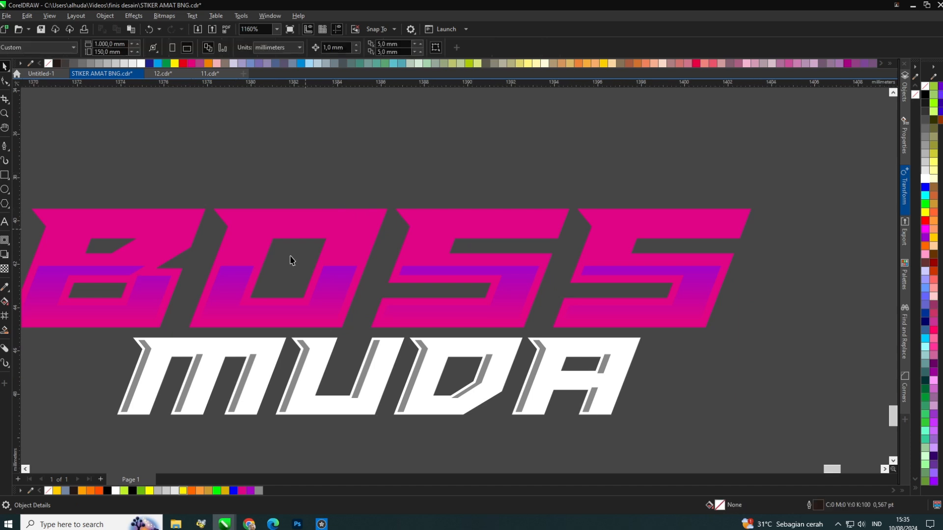
left_click(243, 293)
scroll(245, 297, "up", 4)
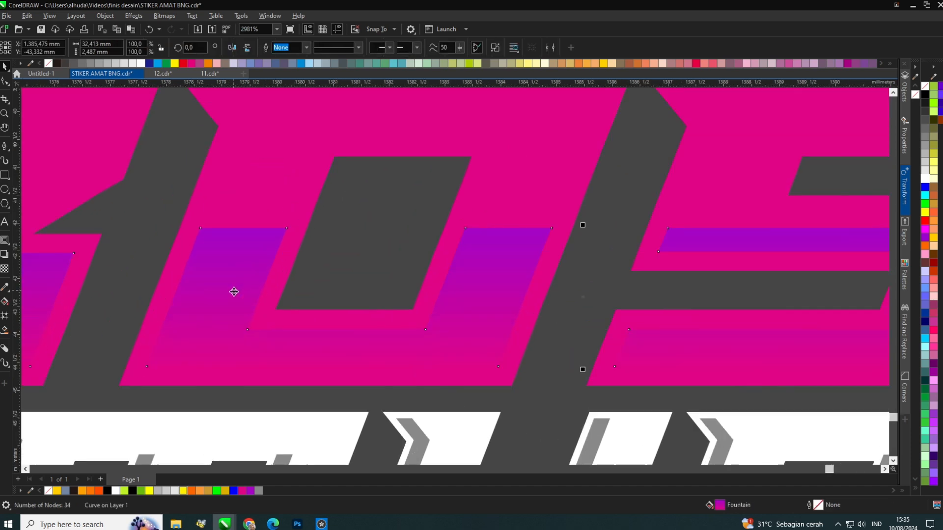
left_click(249, 236, "shift")
left_click(579, 239)
scroll(477, 334, "down", 4)
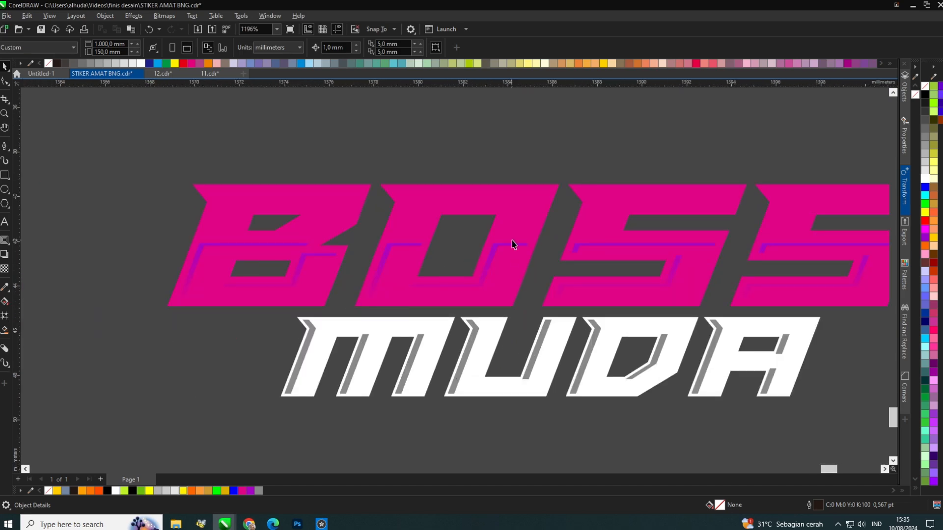
Try filling the inner BOSS shapes with white, then undo that fill.
left_click(516, 250)
left_click(926, 184)
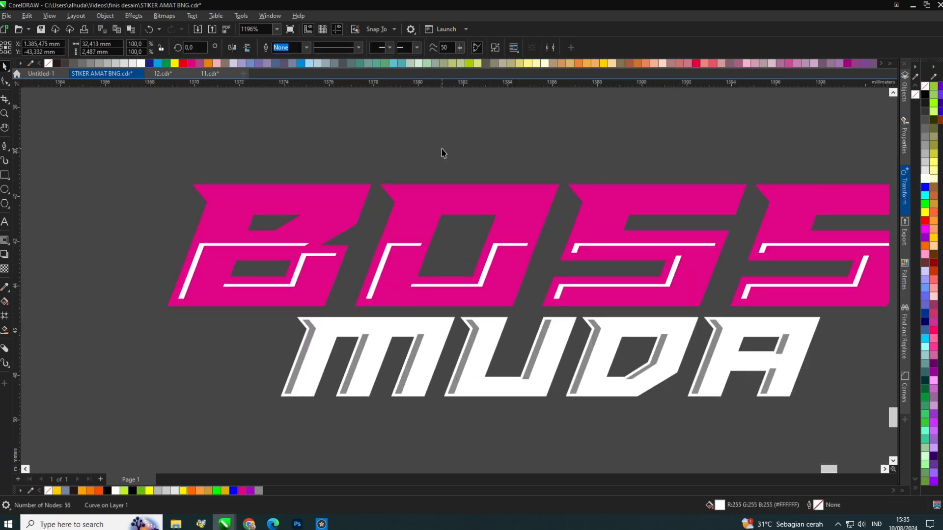
scroll(303, 254, "up", 2)
key("ctrl+z")
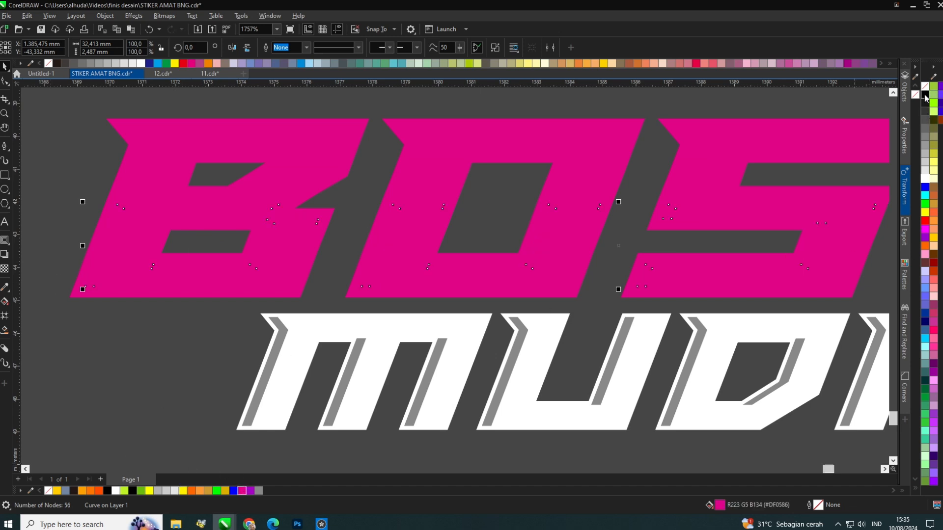
Select the outer BOSS shape and apply a vertical linear fountain fill with the Interactive Fill tool.
left_click_drag(465, 200, 484, 209)
left_click(469, 182)
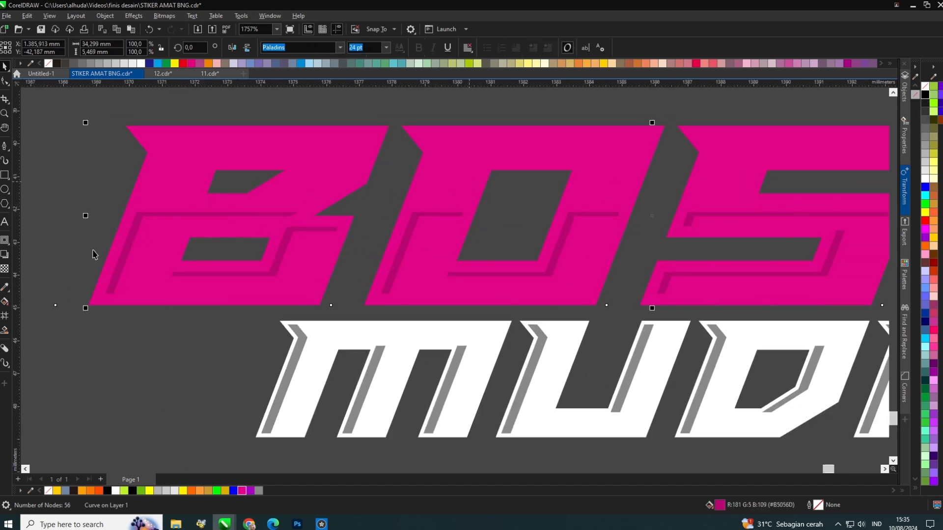
left_click(5, 303)
left_click_drag(182, 299, 184, 159)
Set the gradient's end colours by sampling the pink letter colour in RGB mode.
left_click(194, 150)
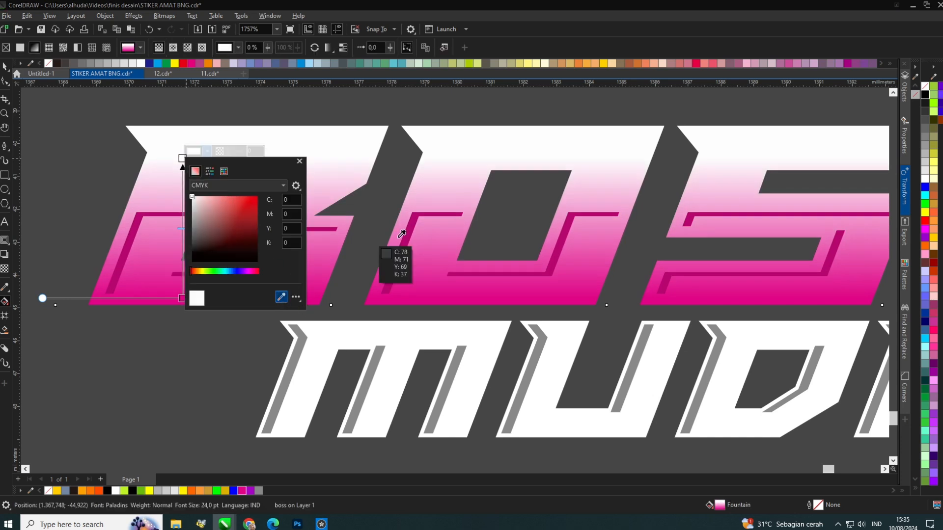
left_click(423, 224)
left_click(206, 152)
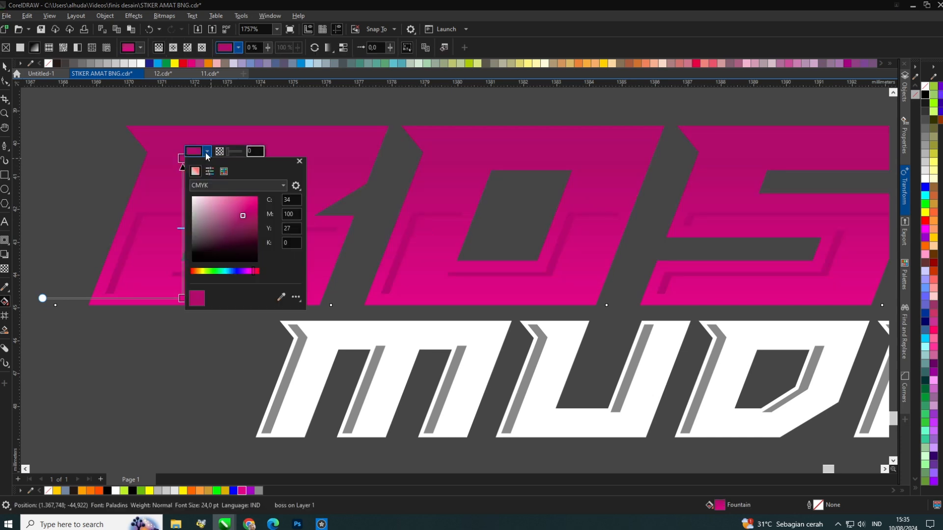
left_click(223, 184)
left_click(211, 214)
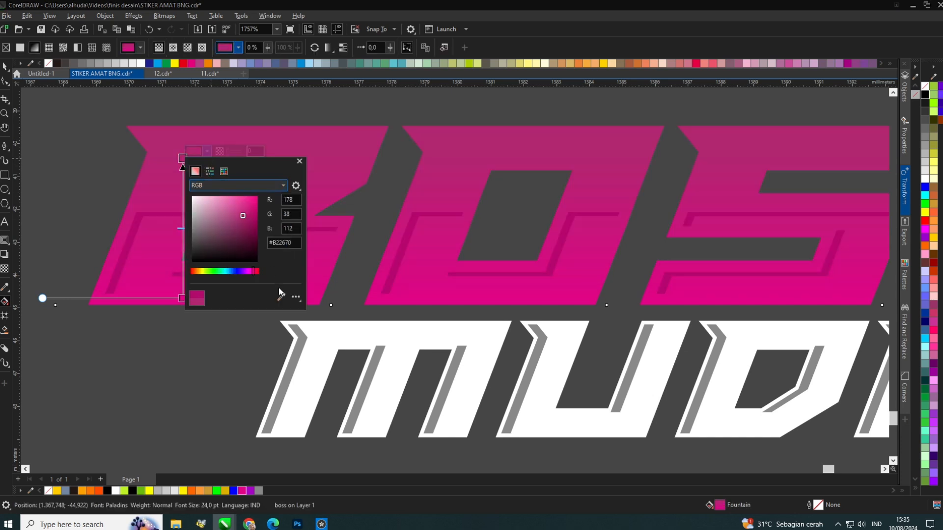
left_click(401, 263)
Reposition the gradient handles so the fill darkens toward the bottom of the BOSS letters.
left_click_drag(183, 155, 182, 296)
key("ctrl+z")
left_click_drag(183, 167, 183, 329)
left_click_drag(185, 274, 225, 248)
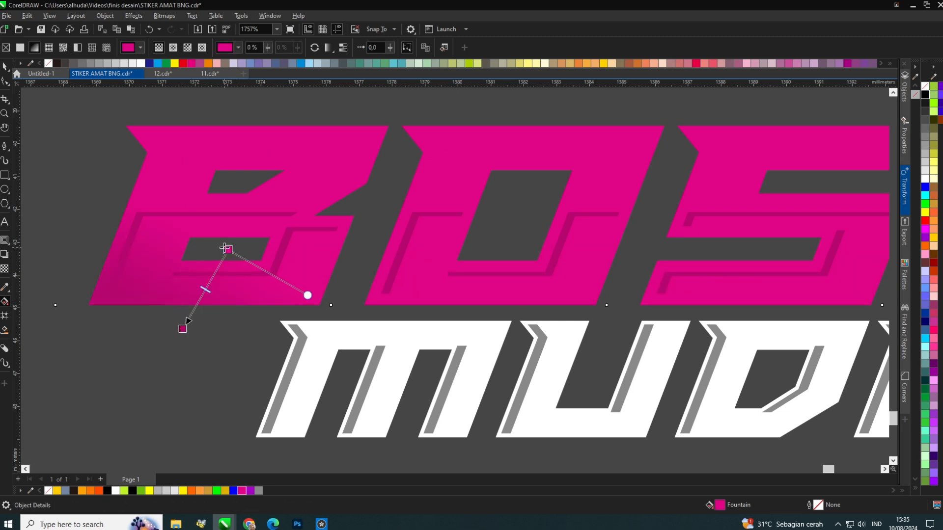
mouse_move(332, 203)
left_mouse_down()
mouse_move(419, 182)
mouse_move(248, 220)
mouse_move(185, 193)
left_mouse_up()
scroll(214, 308, "down", 3)
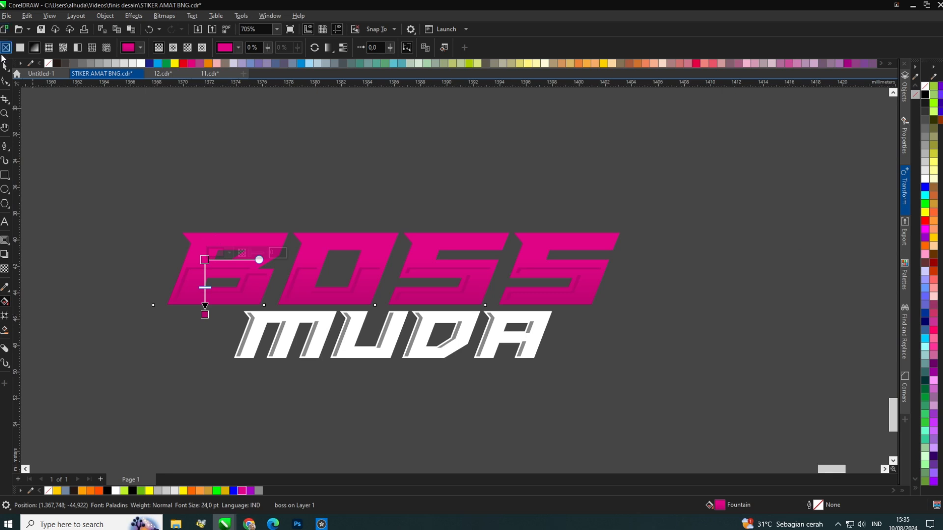
Copy the outer BOSS gradient fill onto the inner letter shapes with the Attributes Eyedropper.
left_click(4, 65)
scroll(287, 260, "up", 4)
left_click(276, 247)
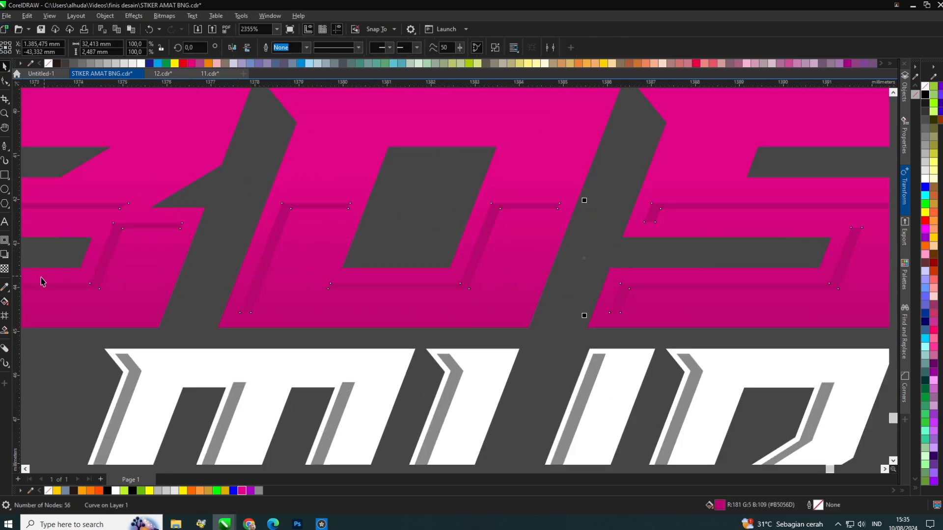
left_click(10, 294)
left_click(54, 299)
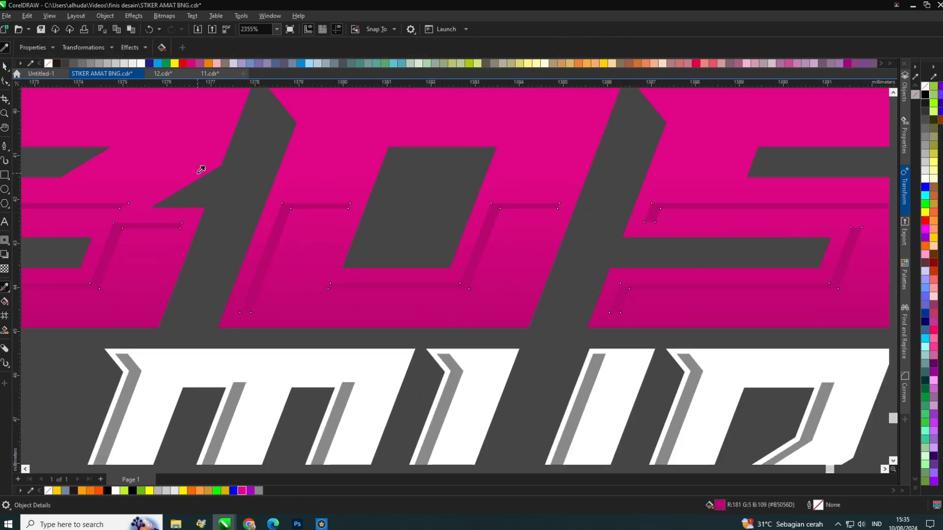
left_click(109, 205)
scroll(352, 238, "down", 3)
scroll(353, 240, "up", 2)
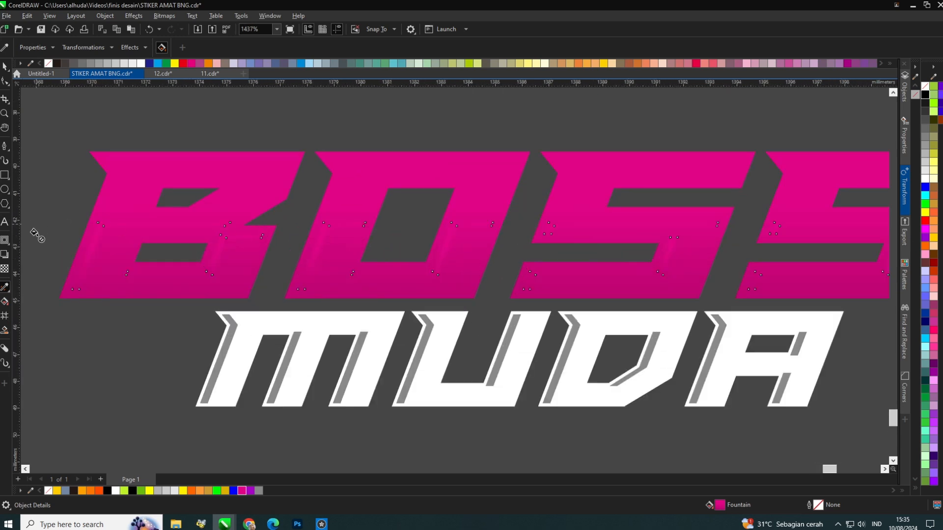
Adjust the inner shapes' gradient direction with the Interactive Fill tool and deselect.
left_click(5, 302)
mouse_move(213, 284)
left_mouse_down()
mouse_move(284, 216)
mouse_move(305, 224)
left_mouse_up()
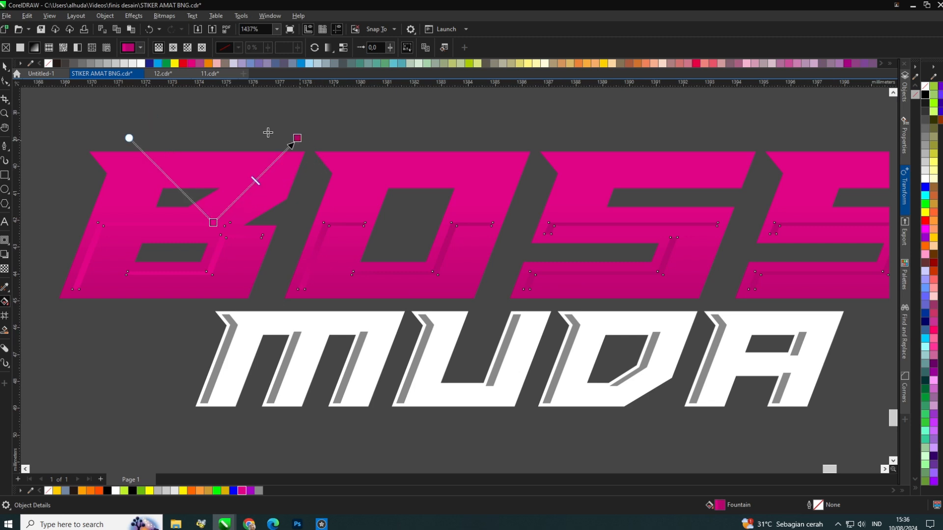
left_click_drag(211, 272, 482, 234)
scroll(231, 237, "down", 3)
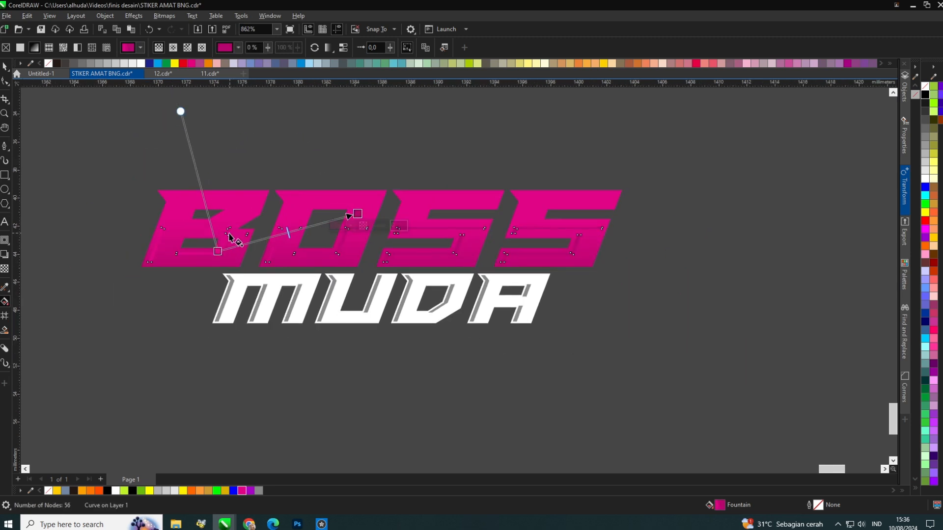
scroll(307, 241, "up", 3)
left_click_drag(305, 216, 285, 228)
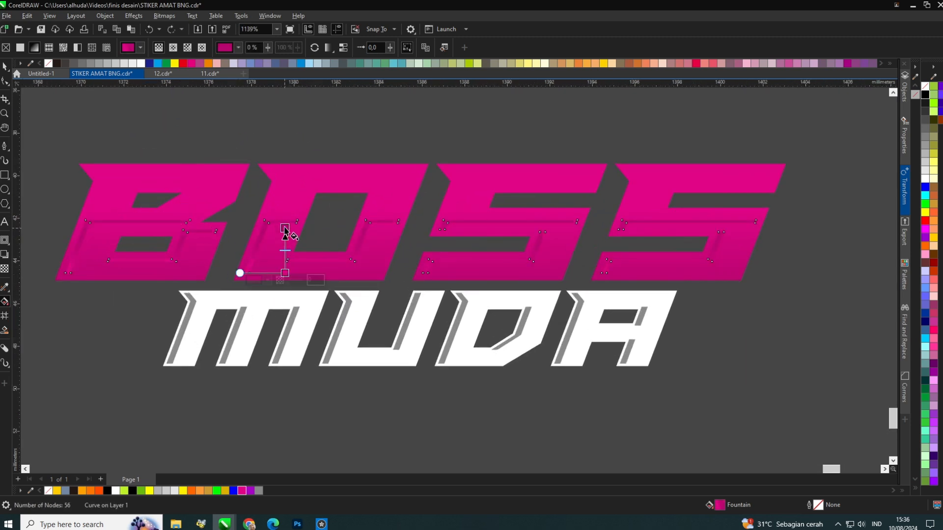
left_click(5, 67)
left_click(282, 129)
scroll(357, 184, "down", 5)
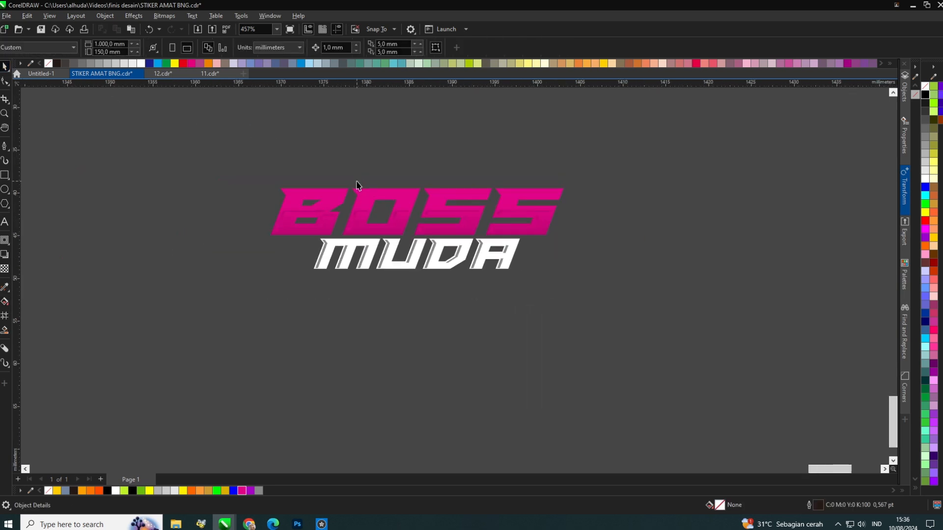
Inspect the finished BOSS MUDA lettering up close.
left_click_drag(644, 252, 643, 253)
scroll(465, 222, "up", 8)
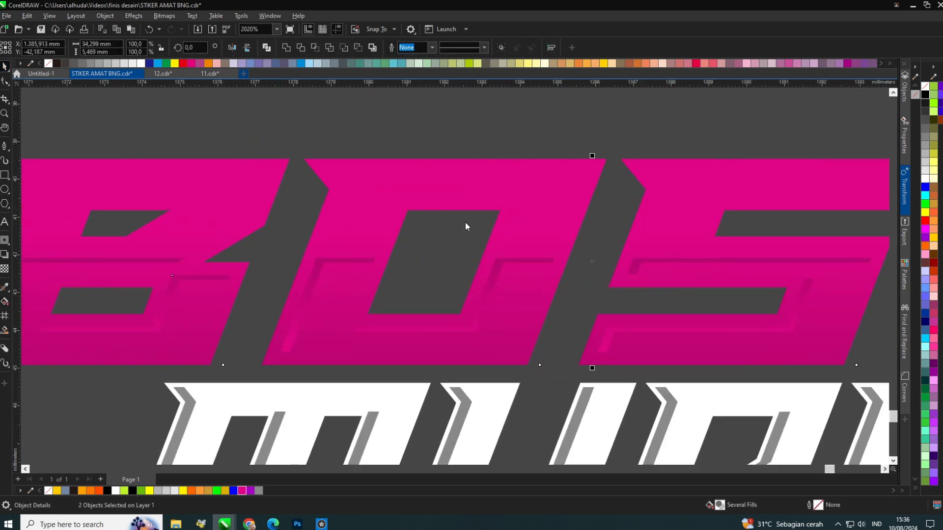
key("ctrl+n")
left_click(661, 409)
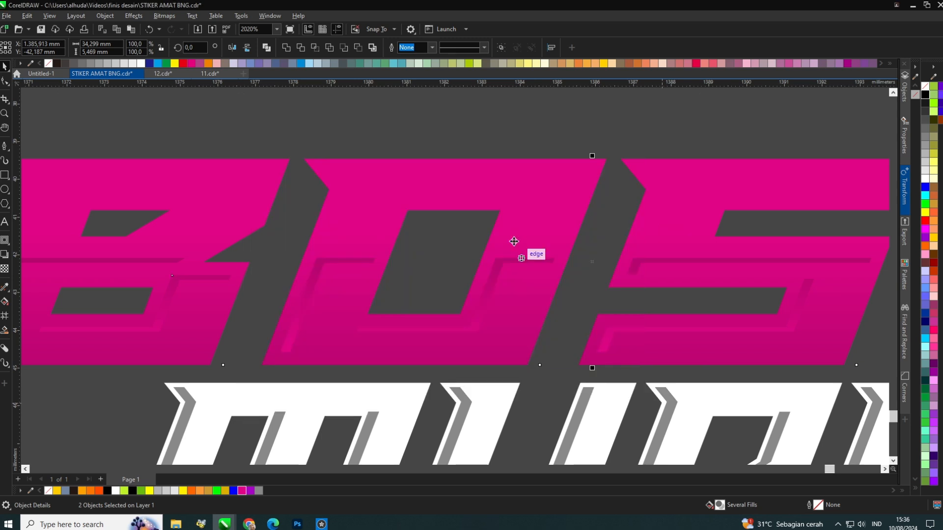
left_click(496, 147)
scroll(463, 215, "down", 6)
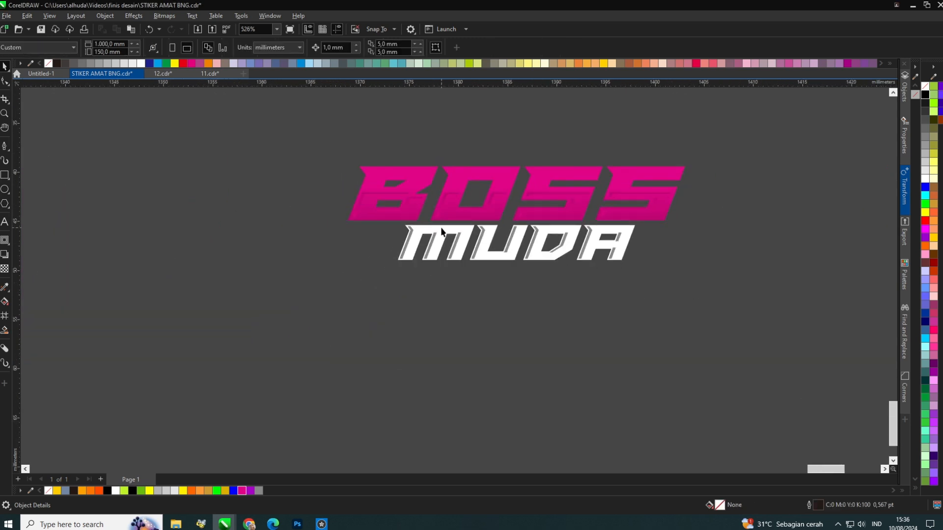
scroll(441, 230, "up", 2)
left_click_drag(442, 249, 441, 357)
scroll(428, 271, "down", 2)
scroll(422, 197, "up", 3)
key("Delete")
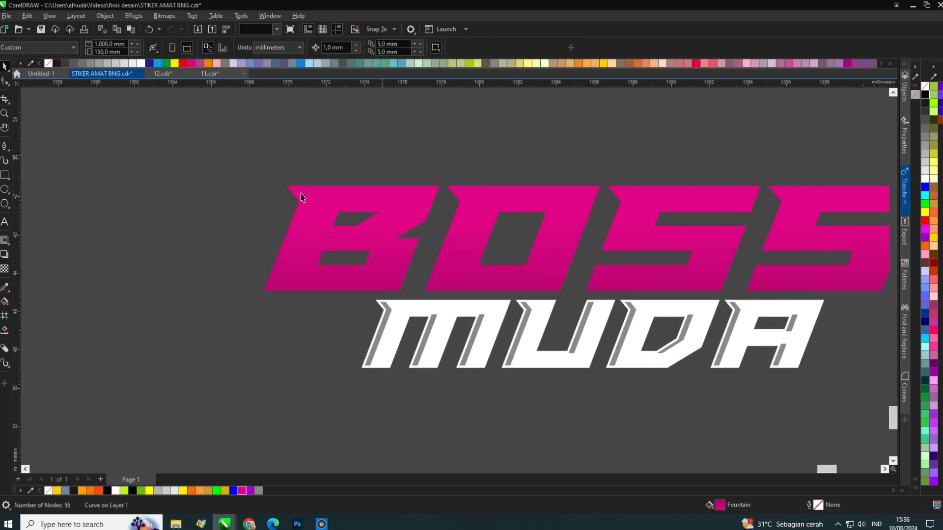
scroll(301, 196, "down", 2)
scroll(422, 189, "up", 2)
scroll(88, 126, "down", 2)
left_click(290, 285)
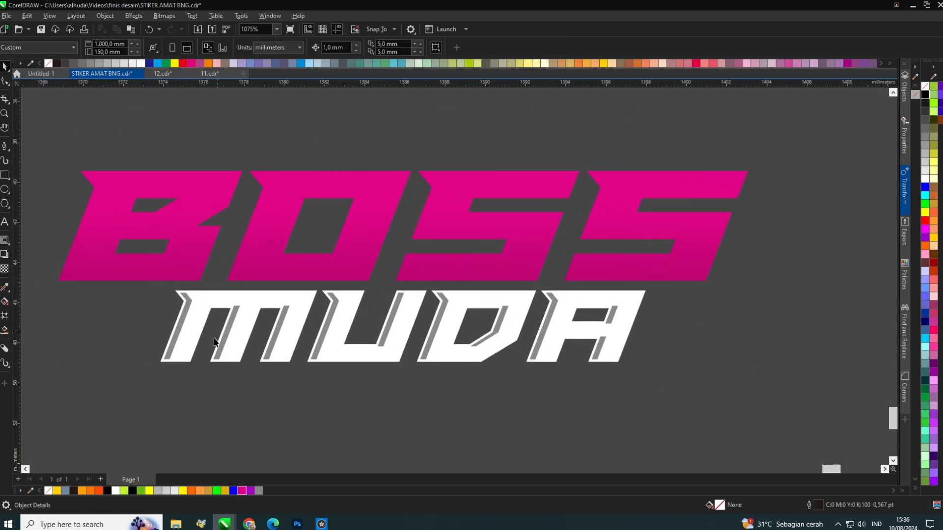
Try to add a contour to the grouped BOSS MUDA lettering.
scroll(290, 282, "up", 3)
left_click(188, 280)
scroll(188, 285, "down", 2)
left_click_drag(642, 338, 631, 391)
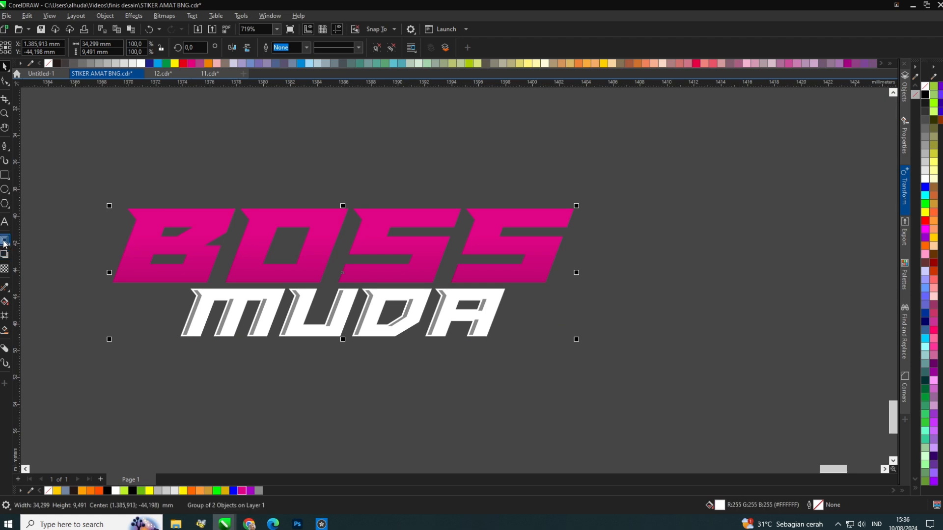
left_click(4, 242)
left_click_drag(212, 216, 203, 198)
key("ctrl+z")
left_click(5, 67)
scroll(105, 215, "up", 1)
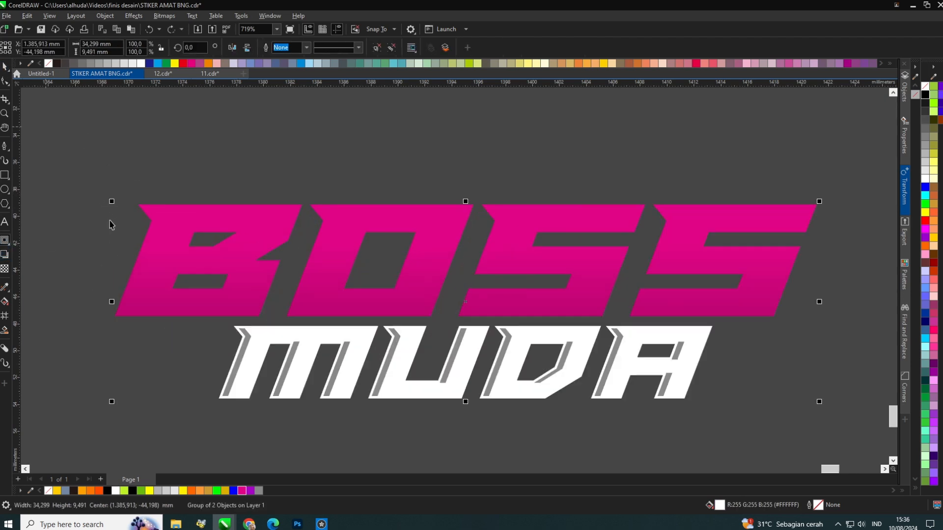
Draw a small triangular accent shape at the upper-left corner of the B.
scroll(111, 225, "up", 3)
left_click(5, 145)
scroll(155, 186, "up", 1)
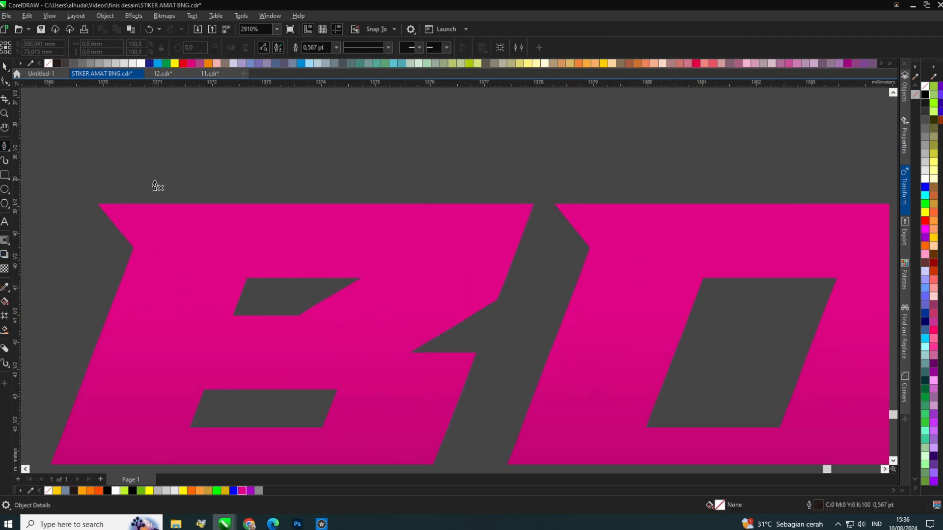
left_click(273, 203)
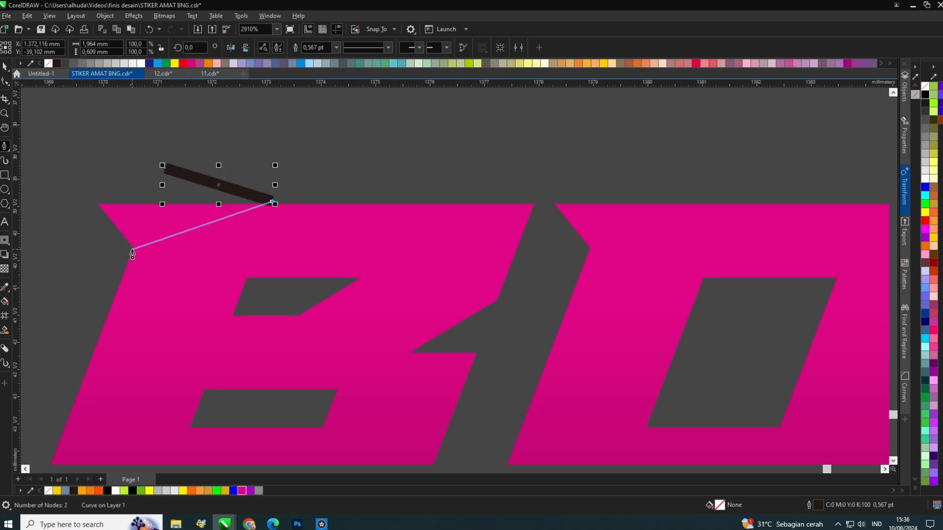
left_click(133, 251)
left_click(35, 189)
left_click(59, 162)
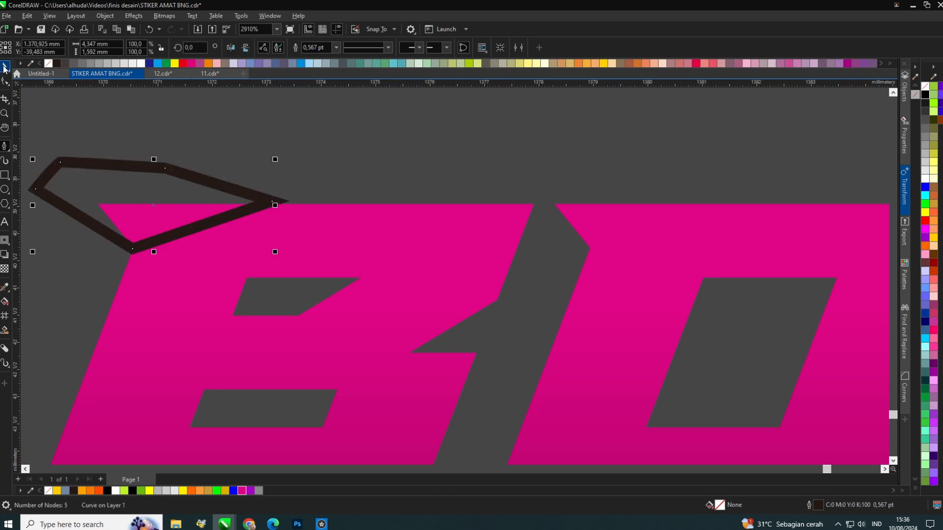
left_click(156, 262, "shift")
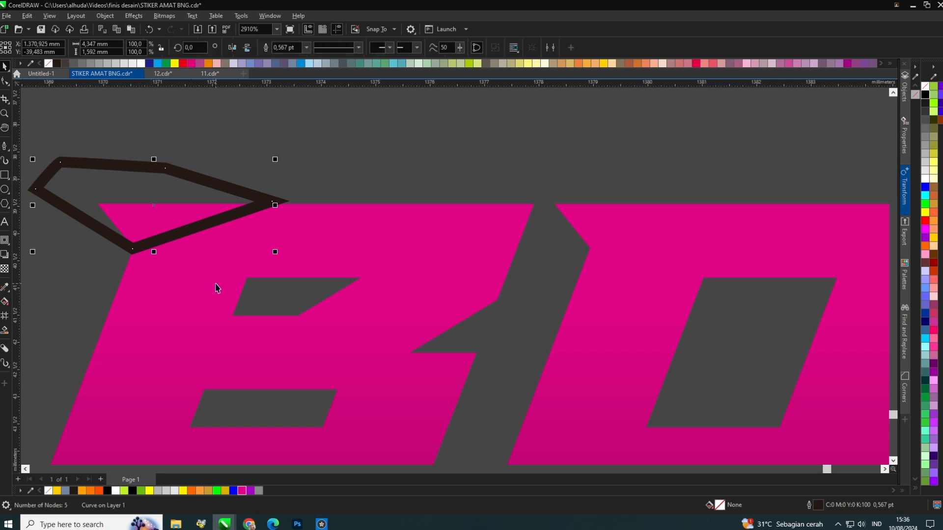
left_click(415, 160)
left_click(204, 186)
key("Delete")
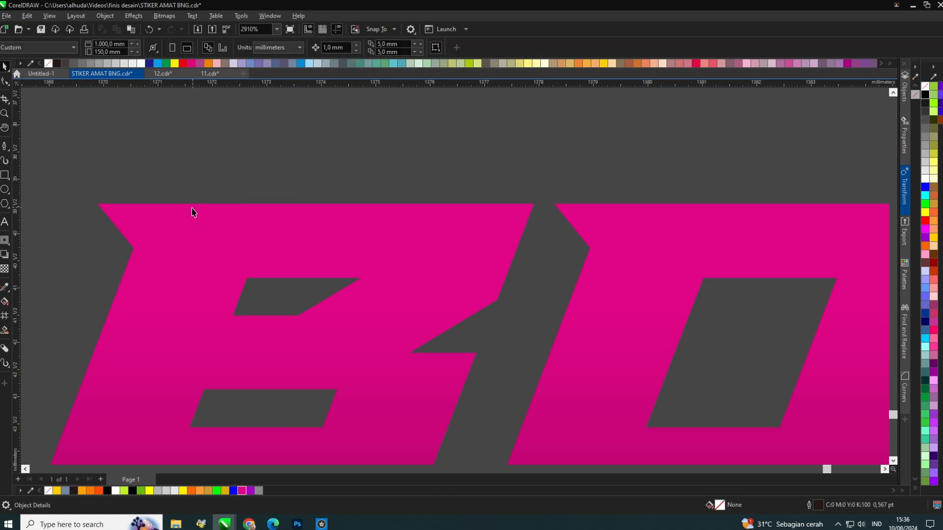
Move the triangular accent slightly upward above the B's top edge.
left_click_drag(190, 210, 146, 213)
scroll(162, 208, "up", 2)
scroll(494, 152, "down", 4)
scroll(295, 165, "up", 5)
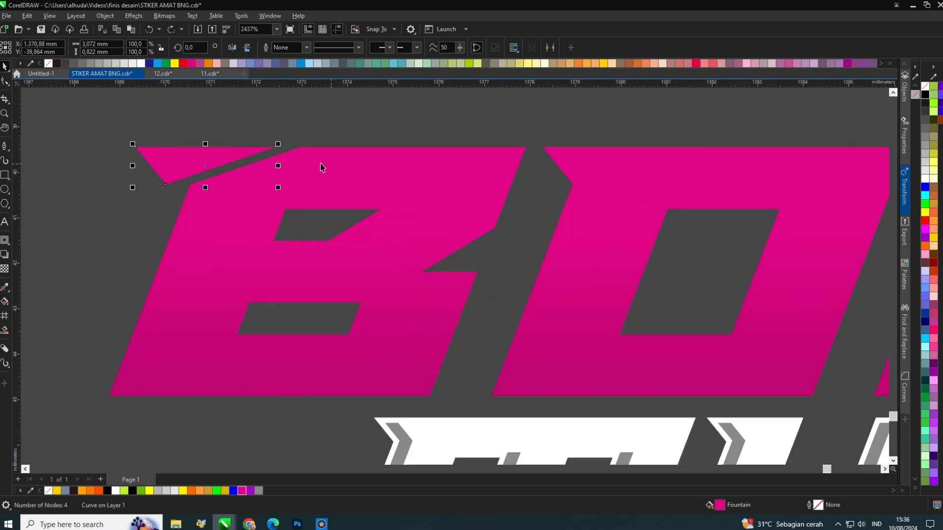
left_click_drag(210, 152, 209, 138)
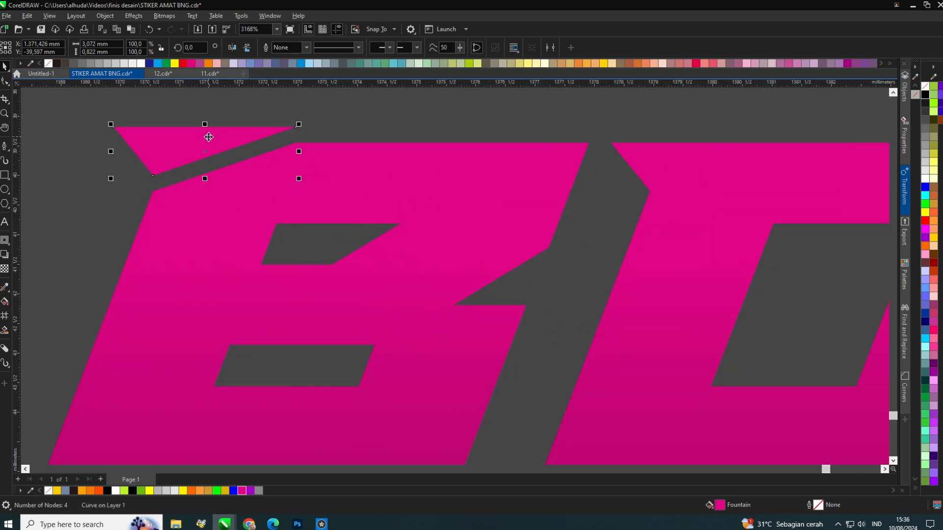
scroll(202, 137, "down", 2)
scroll(203, 137, "down", 2)
left_click(321, 125)
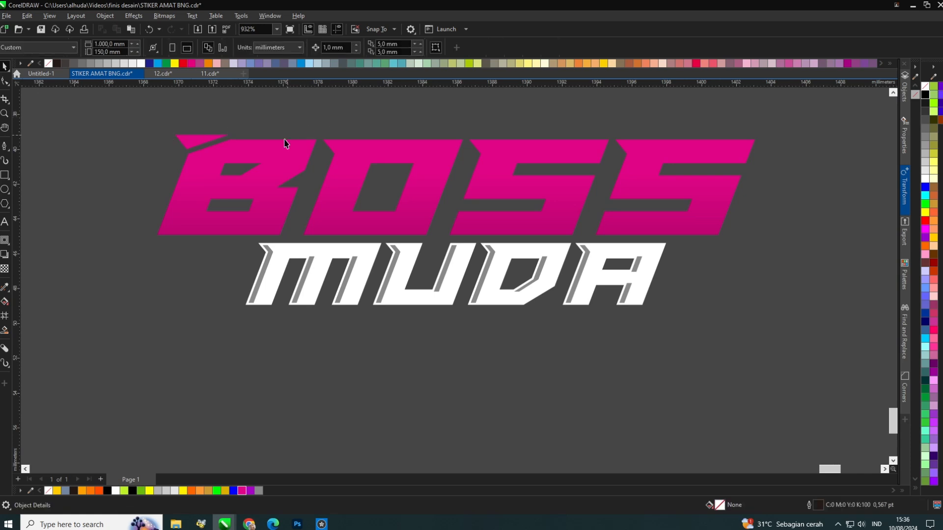
Apply a pink-to-dark gradient fill to the triangular accent with the Interactive Fill tool.
scroll(467, 153, "up", 1)
left_click(468, 153)
scroll(467, 201, "down", 2)
scroll(235, 193, "up", 2)
scroll(289, 185, "down", 3)
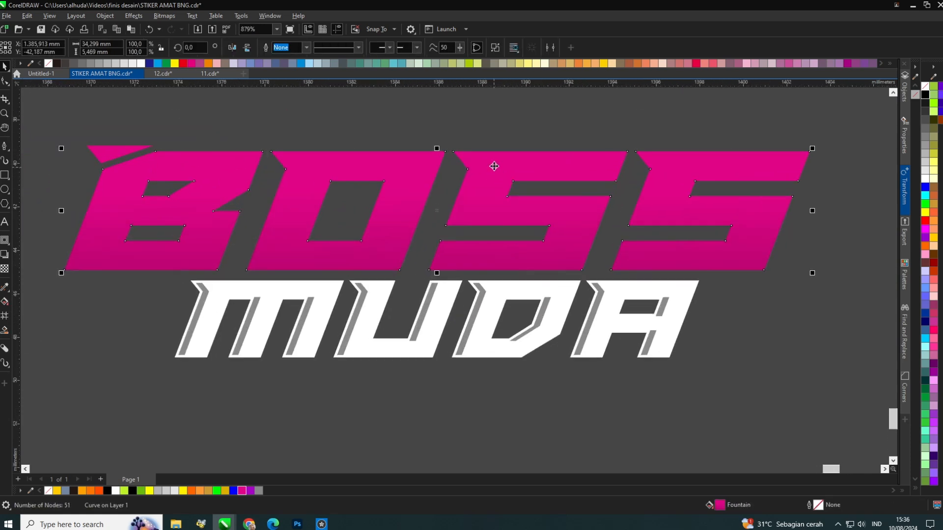
left_click(110, 157)
scroll(110, 157, "up", 2)
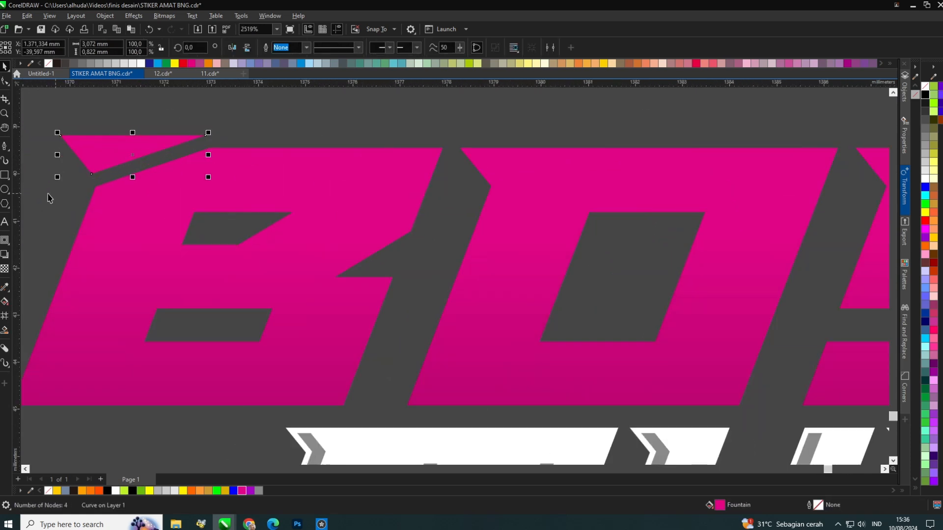
left_click(5, 302)
left_click_drag(66, 168, 154, 140)
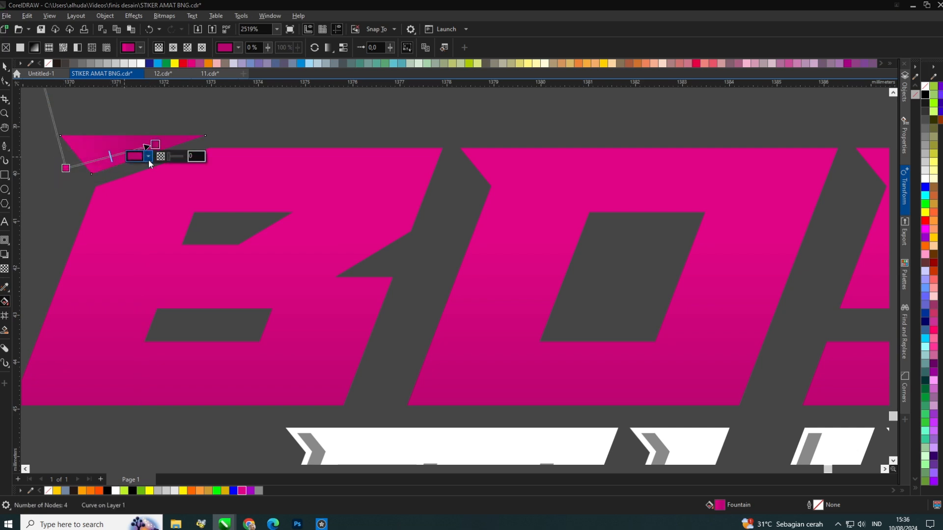
left_click(148, 157)
left_click(165, 118)
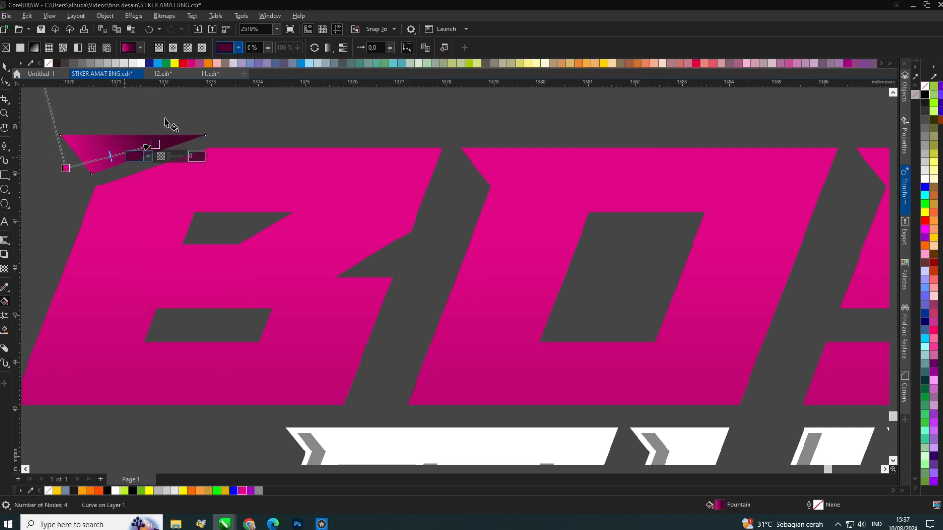
Set the BOSS letters' gradient to run vertically, darkening toward the bottom.
left_click(5, 288)
scroll(115, 253, "down", 3)
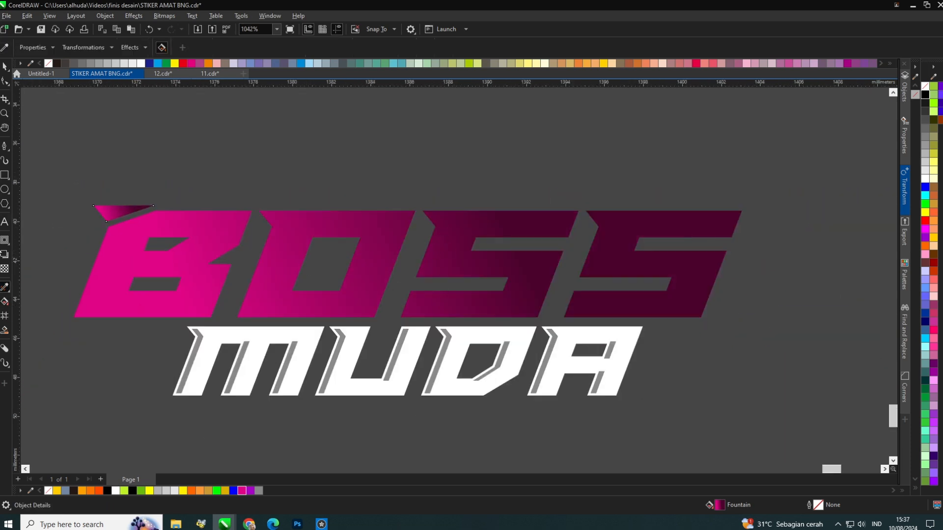
left_click(4, 301)
left_click_drag(276, 228, 276, 278)
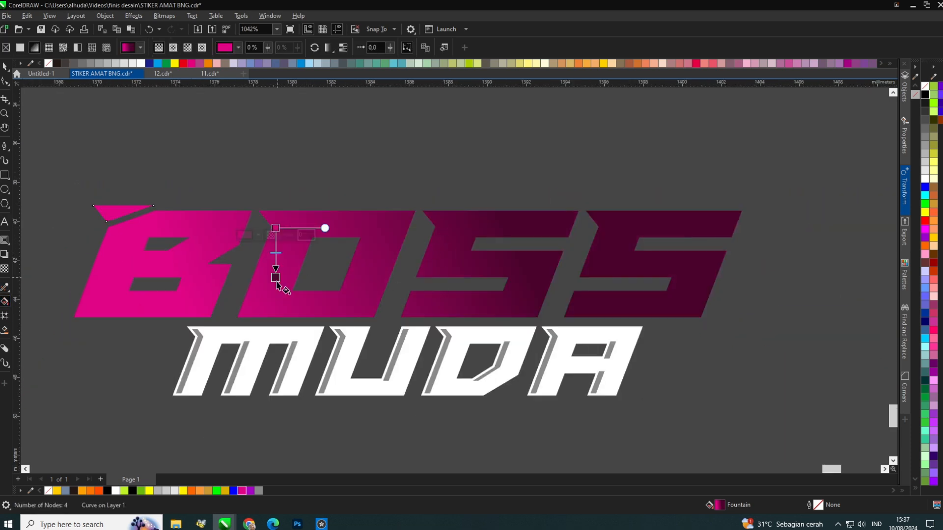
left_click(316, 222)
left_click_drag(315, 219, 316, 319)
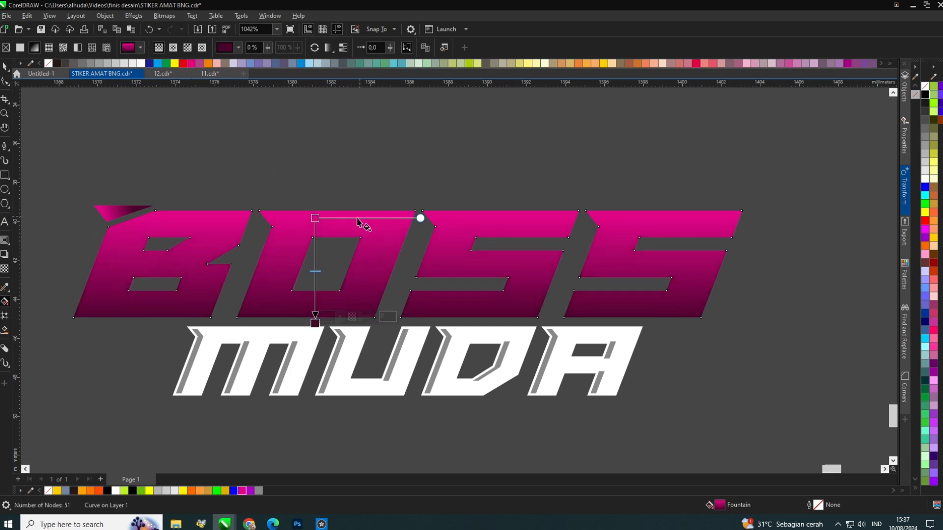
left_click_drag(316, 218, 315, 260)
left_click(6, 71)
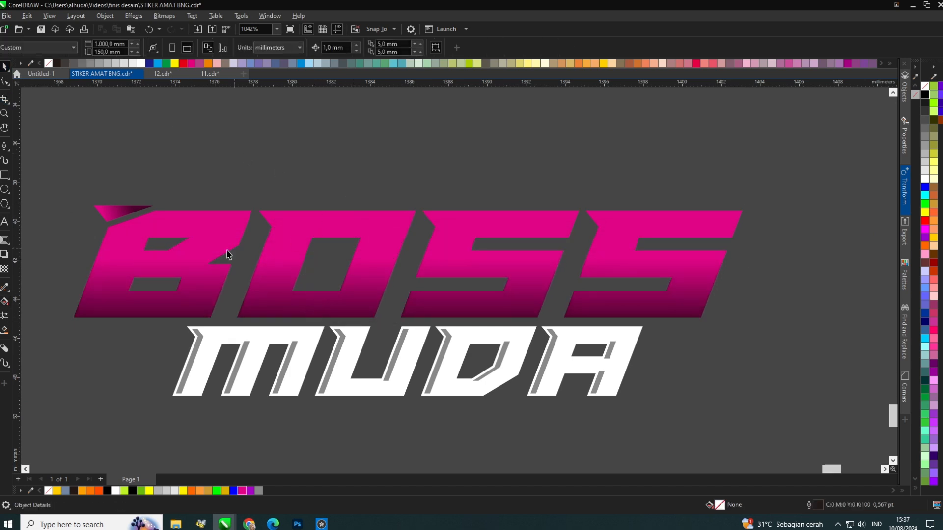
Apply a contour to the BOSS letters with the Contour tool.
left_click(5, 243)
scroll(210, 236, "up", 3)
left_click_drag(222, 228, 225, 203)
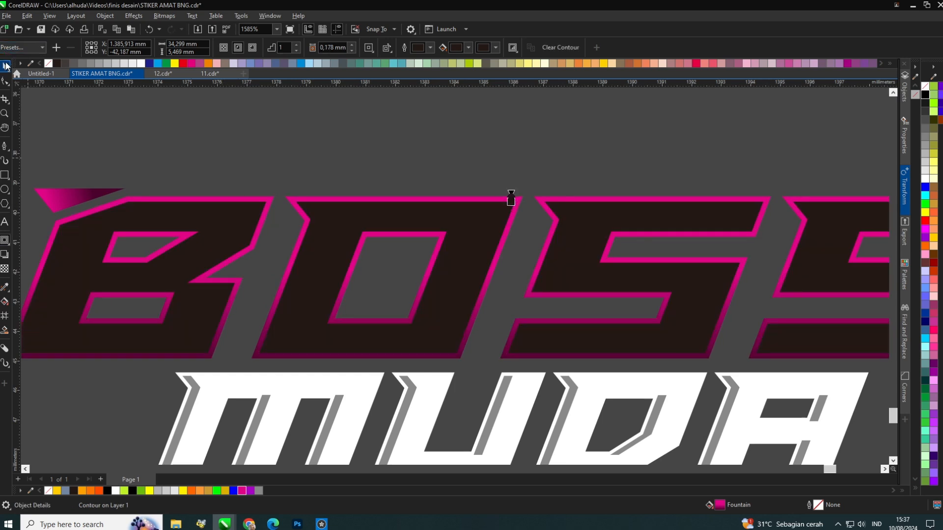
left_click(5, 66)
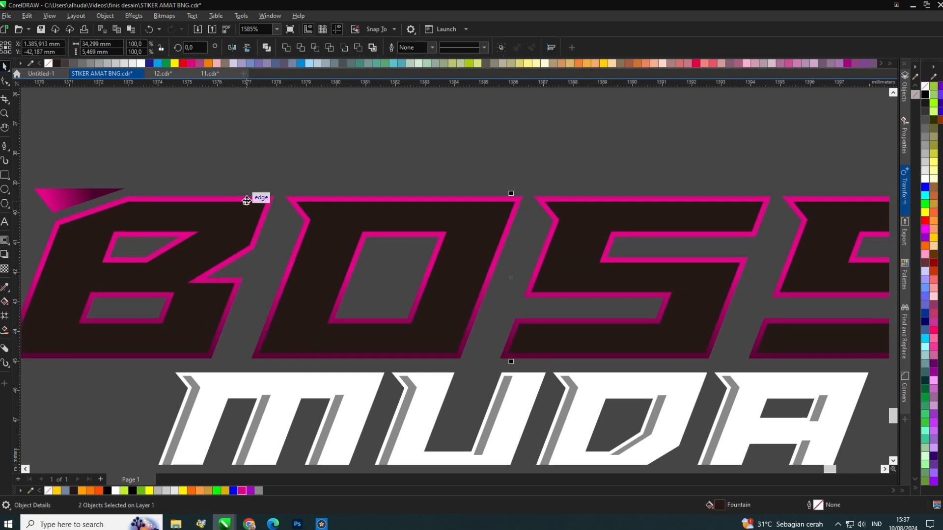
scroll(211, 246, "down", 5)
key("Escape")
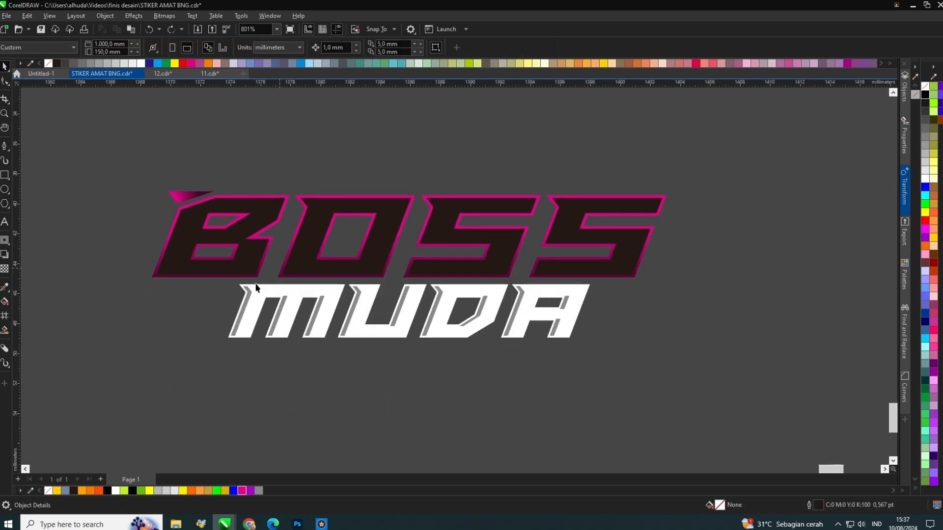
Switch to File Explorer and open the BAHAN folder on Local Disk D to browse images.
left_click(175, 524)
left_click(41, 189)
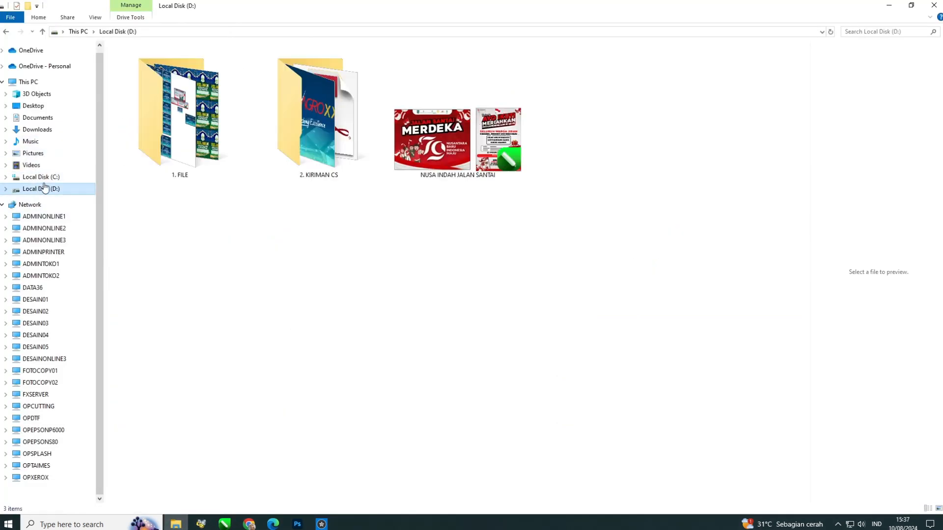
double_click(271, 120)
double_click(170, 113)
double_click(170, 113)
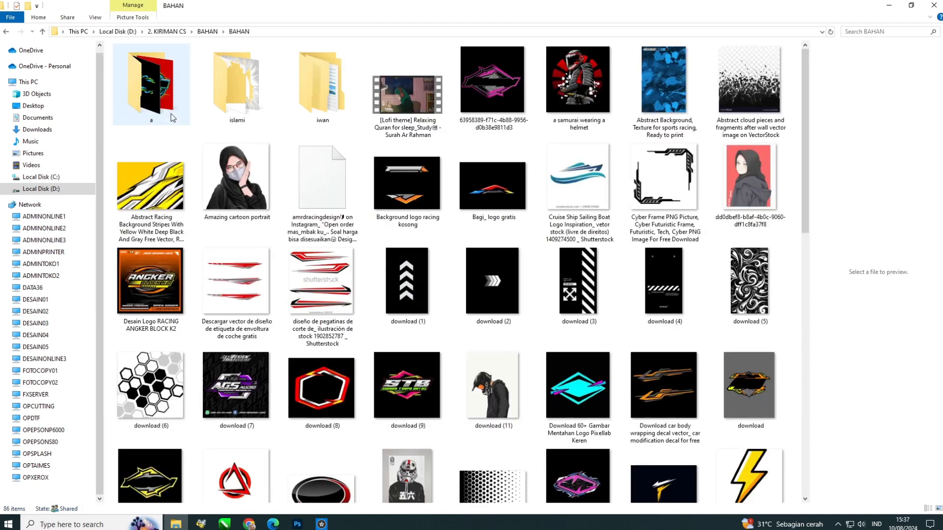
scroll(464, 258, "down", 10)
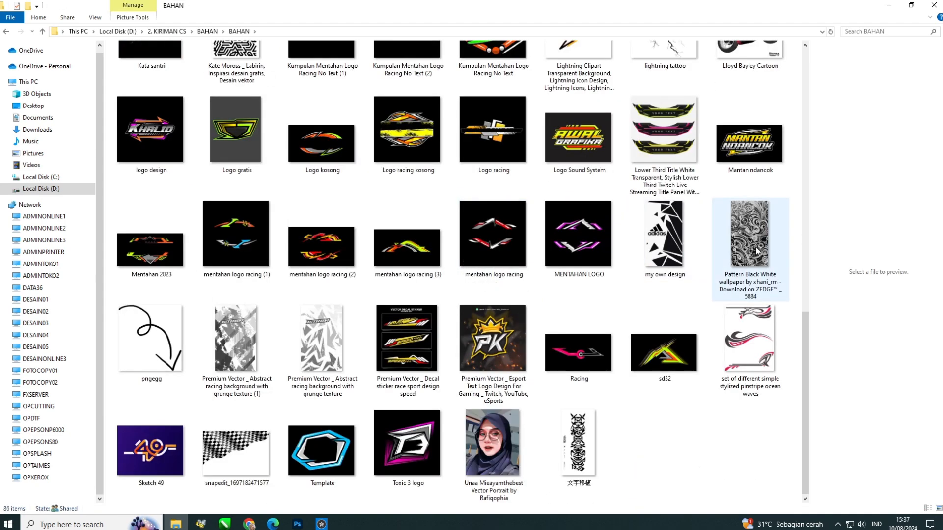
scroll(706, 231, "up", 10)
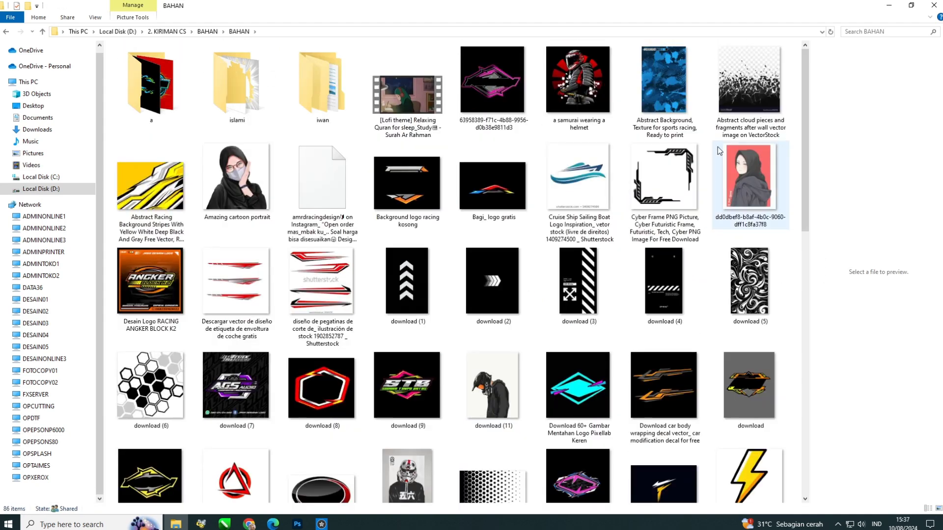
Drag the Flash icon and lightning tattoo images into the CorelDRAW document.
left_click(749, 83)
left_click(599, 380)
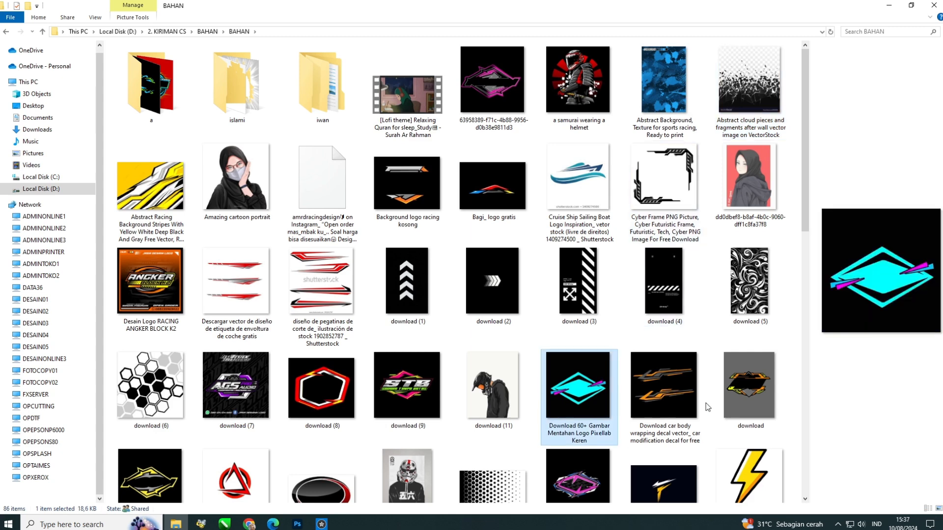
scroll(708, 407, "down", 4)
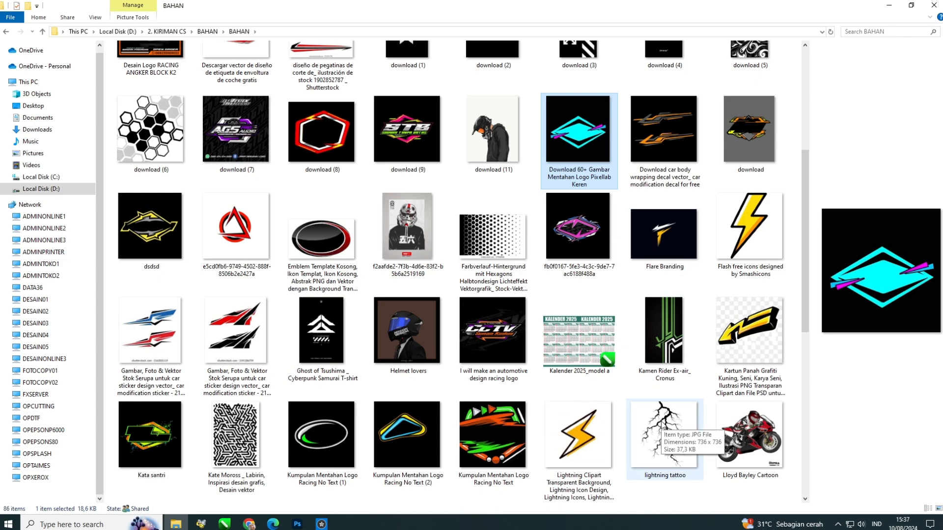
left_click(749, 226)
left_click(663, 432, "ctrl")
left_click_drag(663, 432, 171, 253)
Spread the imported lightning images out beside the BOSS MUDA lettering.
scroll(172, 252, "down", 4)
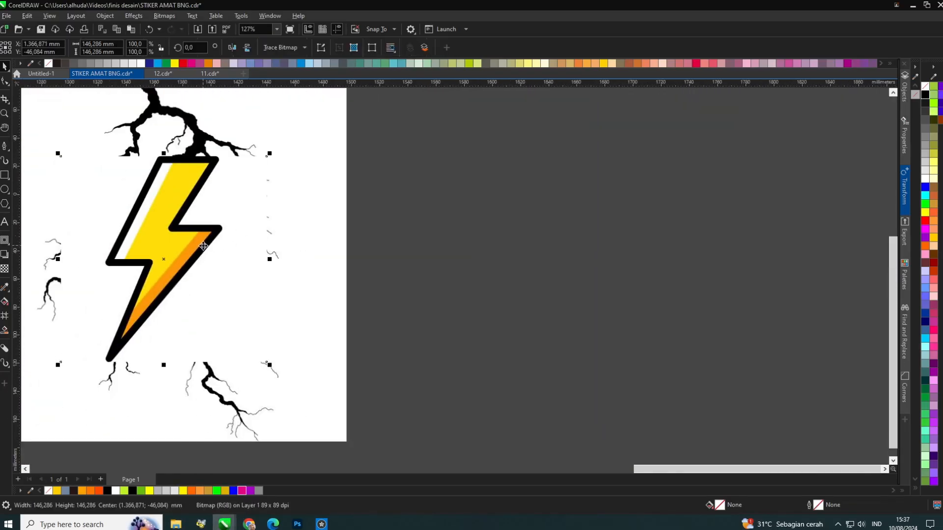
scroll(204, 246, "down", 4)
left_click_drag(393, 377, 241, 453)
scroll(228, 260, "up", 6)
left_click_drag(267, 300, 235, 304)
scroll(235, 304, "up", 2)
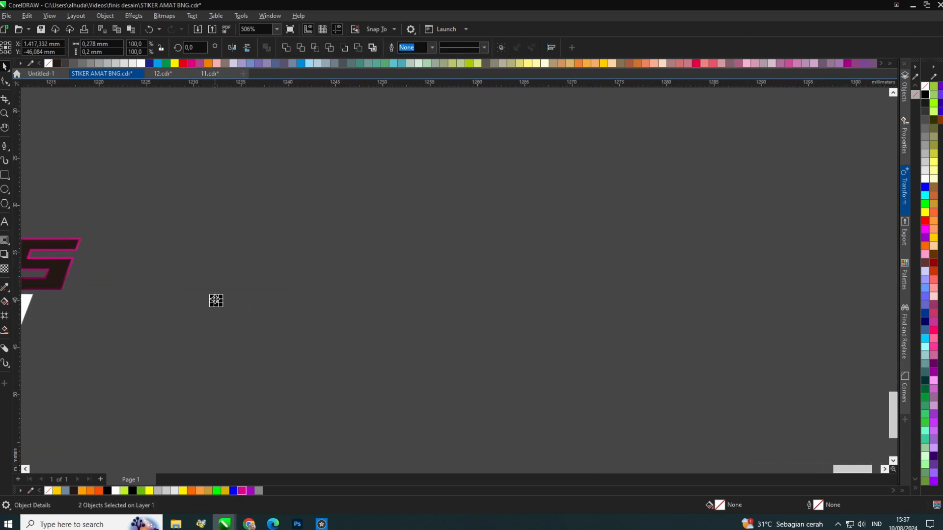
scroll(303, 370, "down", 2)
left_click_drag(243, 339, 271, 319)
left_click(241, 224)
left_click(241, 264)
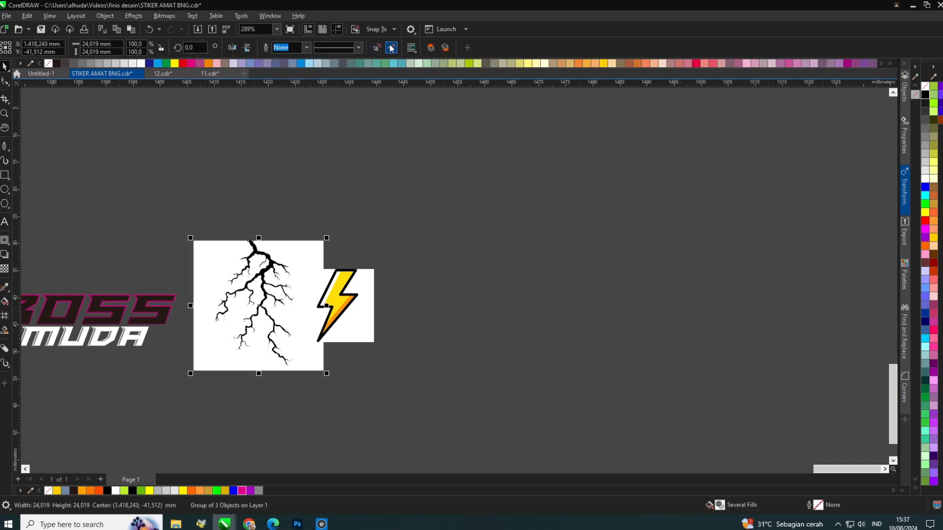
left_click_drag(287, 250, 493, 251)
mouse_move(313, 290)
left_mouse_down()
mouse_move(320, 344)
mouse_move(321, 311)
left_mouse_up()
scroll(316, 337, "up", 2)
left_click(300, 48)
left_click(296, 60)
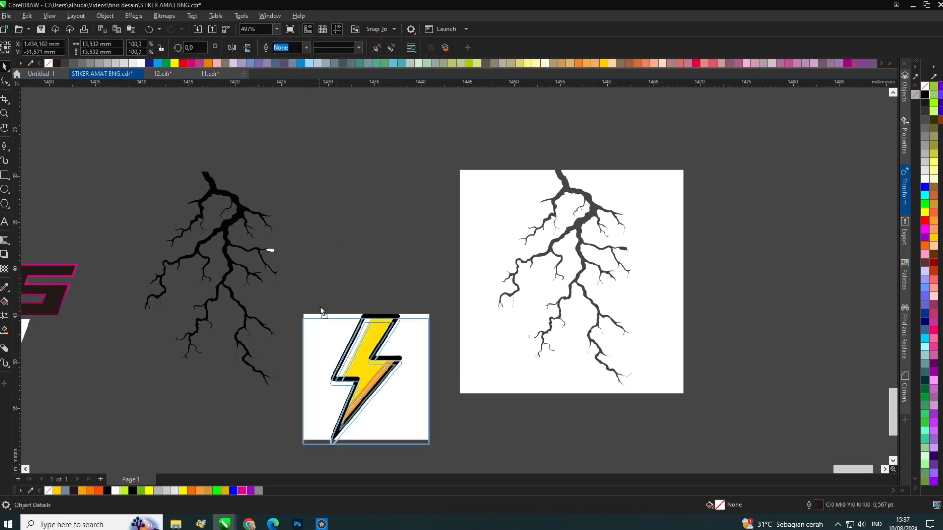
Move the bolt image upward and undo the last two changes.
left_click_drag(361, 334, 350, 188)
scroll(516, 253, "down", 3)
key("ctrl+z")
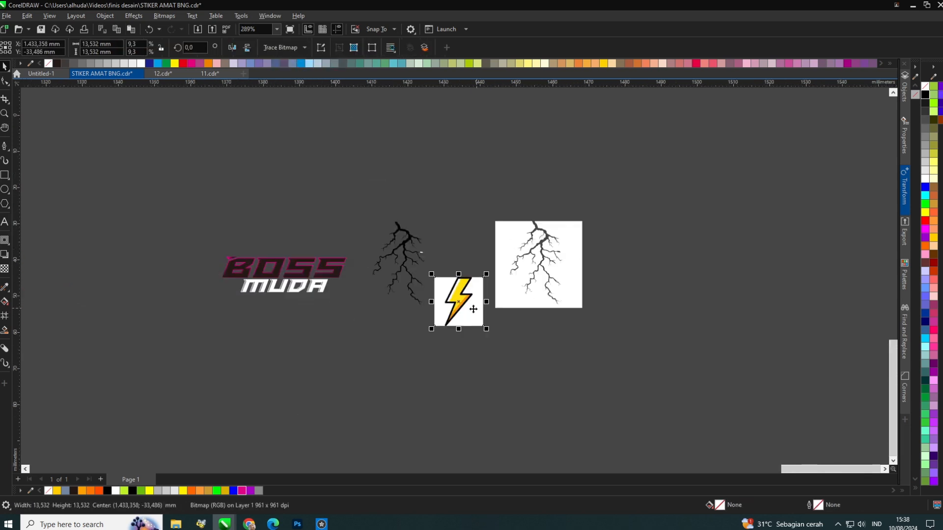
key("ctrl+z")
Trace the lightning bolt bitmap into vectors and delete its white background.
scroll(297, 324, "up", 3)
mouse_move(460, 281)
left_mouse_down()
mouse_move(296, 325)
mouse_move(391, 323)
mouse_move(420, 332)
left_mouse_up()
left_click(391, 48)
left_click(453, 298)
left_click(258, 314)
key("Delete")
scroll(319, 281, "down", 2)
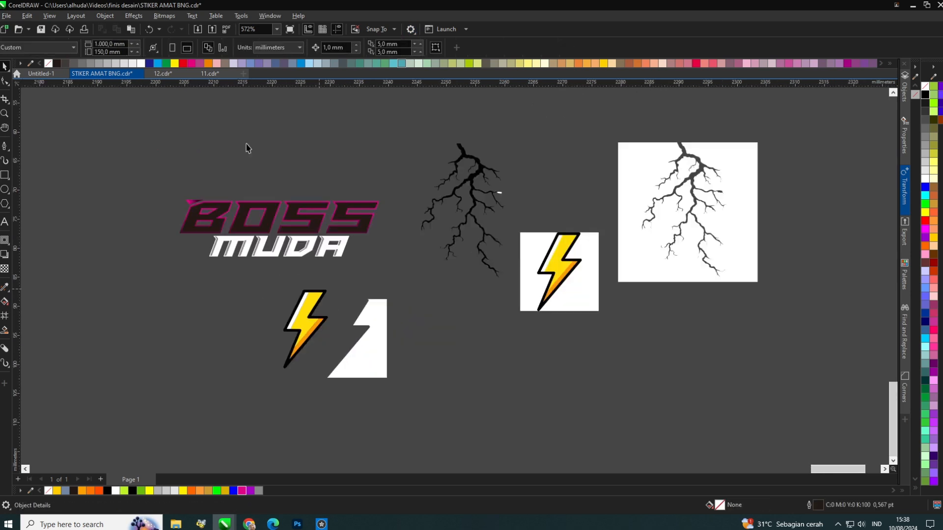
Group the BOSS MUDA lettering and add an outer contour around it with the Contour tool.
scroll(236, 150, "up", 3)
left_click_drag(357, 376, 623, 406)
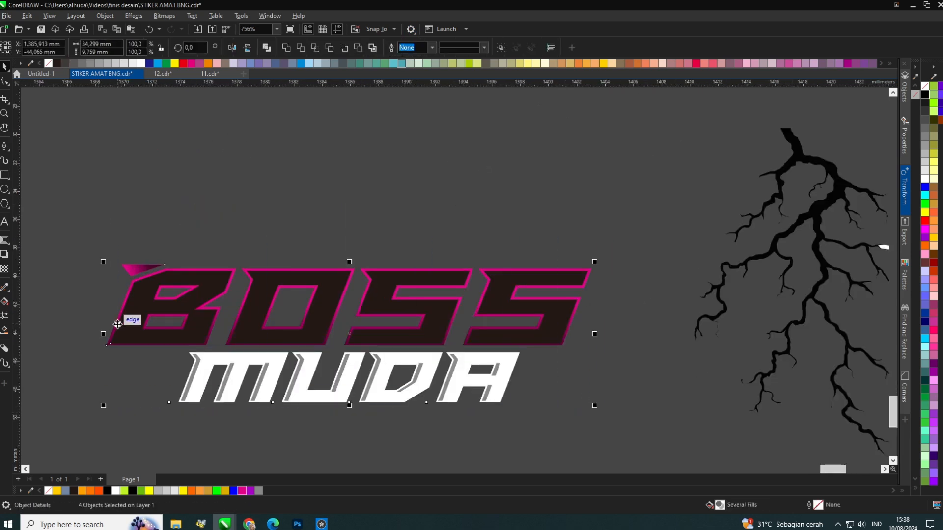
key("ctrl+g")
left_click(4, 240)
mouse_move(195, 276)
left_mouse_down()
mouse_move(196, 253)
mouse_move(197, 262)
left_mouse_up()
scroll(106, 282, "up", 3)
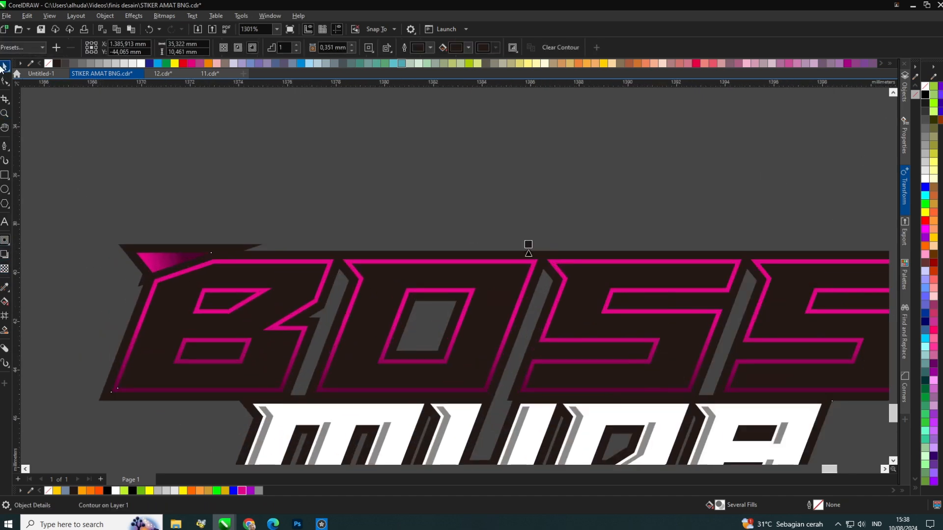
Select the lettering's contour outline and nudge it slightly to the right.
left_click(3, 68)
scroll(221, 174, "down", 2)
scroll(362, 267, "up", 2)
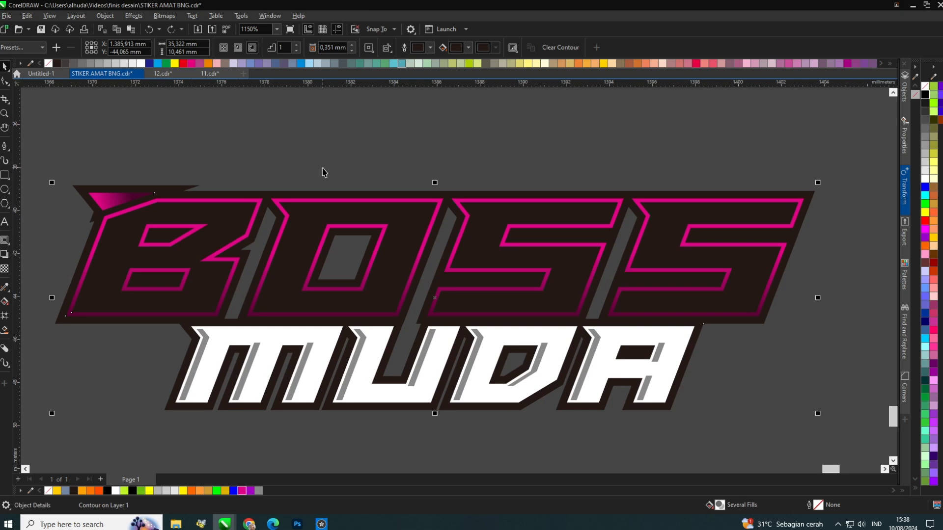
scroll(391, 180, "down", 2)
scroll(392, 241, "up", 4)
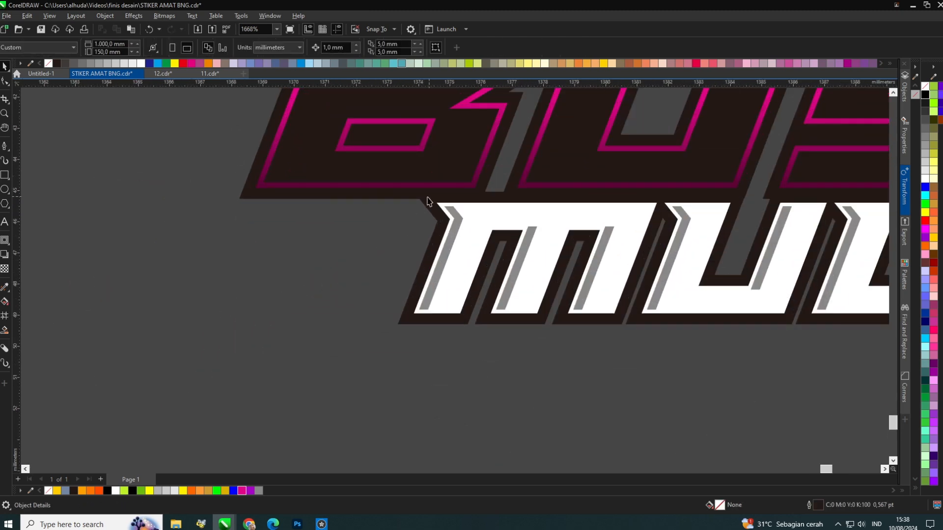
left_click(358, 196)
scroll(358, 201, "up", 2)
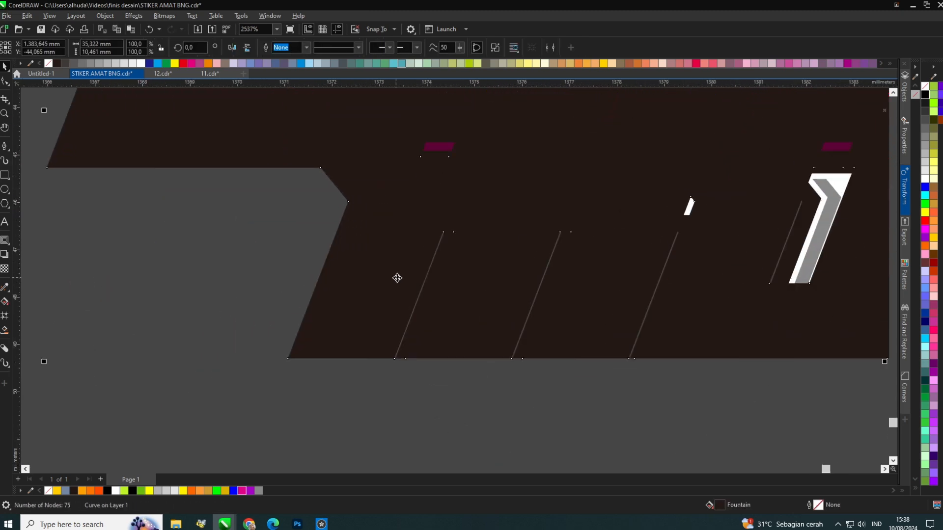
key("Right")
key("Right")
Create a Smart Fill shape in the gap before the M of MUDA and delete a stray piece.
left_click(4, 330)
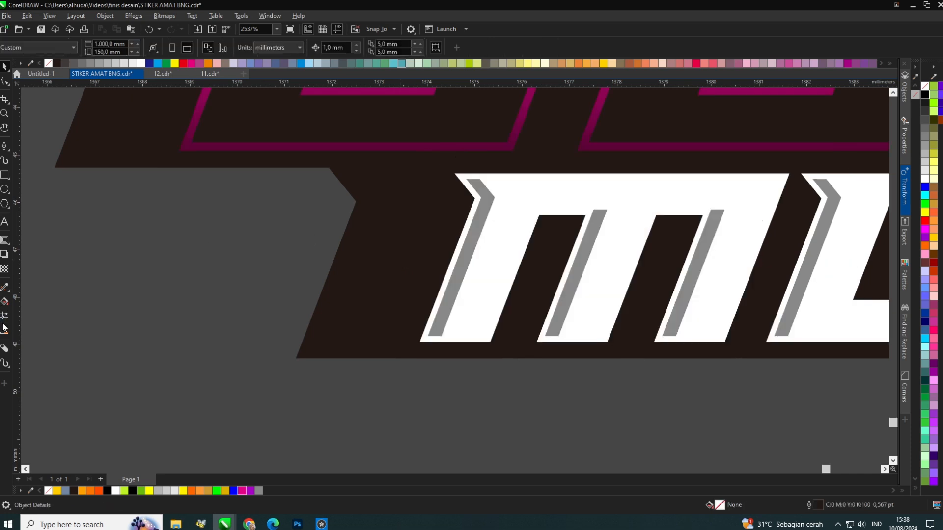
left_click(339, 260)
left_click(4, 66)
left_click(241, 172)
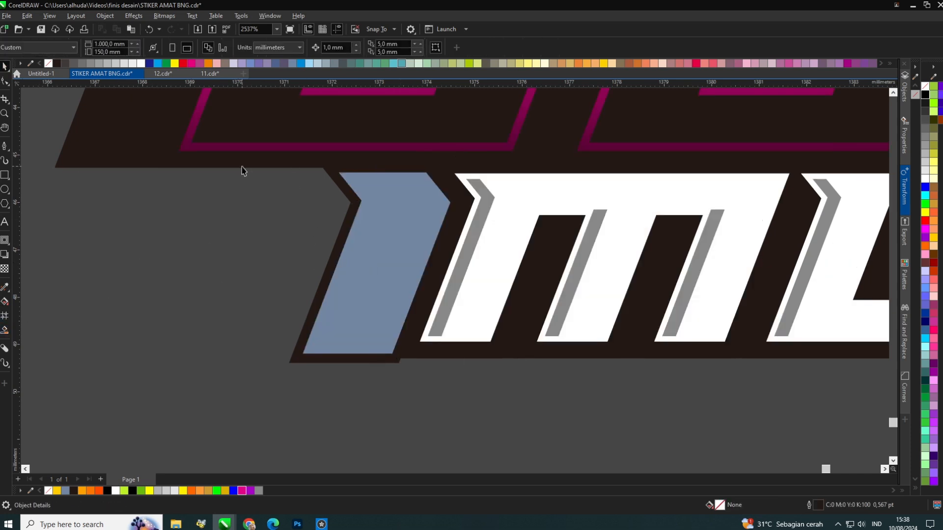
left_click_drag(147, 148, 214, 239)
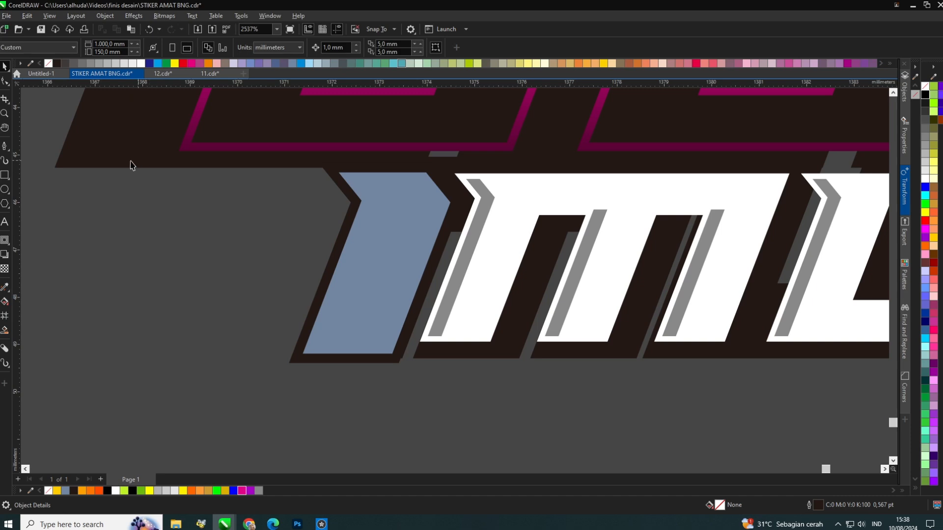
left_click(90, 157)
key("Delete")
Fill the new shape before MUDA black and remove its outline.
left_click(385, 226)
scroll(386, 225, "down", 2)
left_click_drag(379, 244, 379, 368)
key("ctrl+z")
left_click(925, 94)
right_click(926, 86)
scroll(275, 295, "down", 2)
scroll(315, 270, "up", 3)
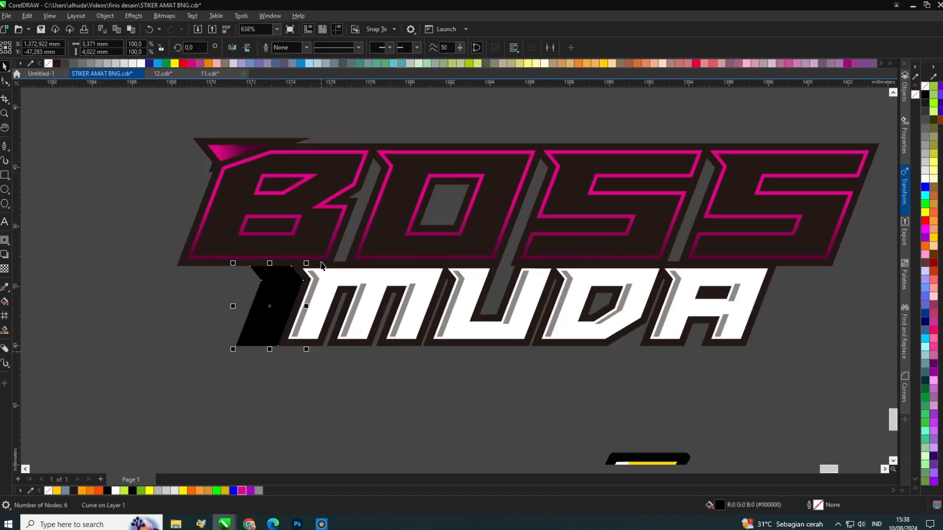
Trim the black shape before MUDA by deleting its unneeded part.
left_click_drag(256, 314, 129, 435)
left_click(271, 287, "shift")
left_click(332, 52)
left_click(171, 338)
key("Delete")
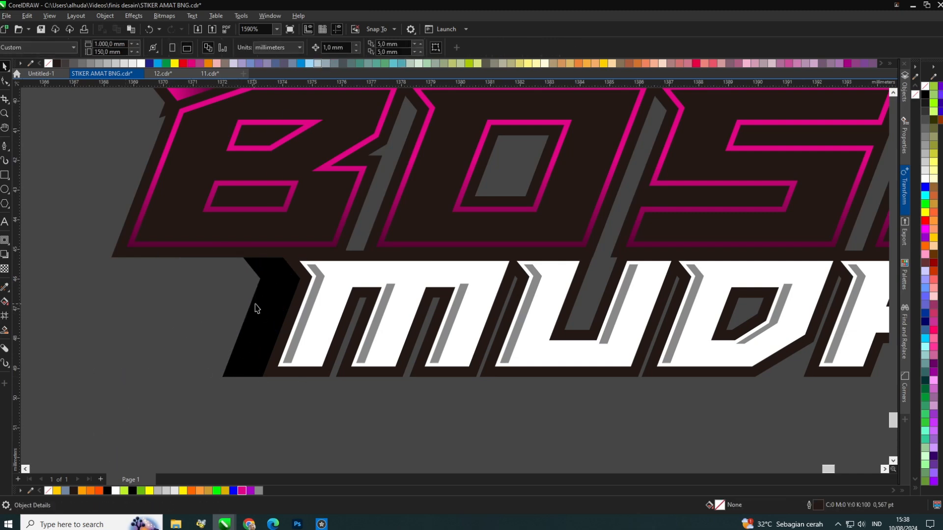
Place a second black stripe to the left of the first one before MUDA.
left_click_drag(257, 308, 203, 312)
scroll(186, 313, "down", 2)
scroll(197, 327, "up", 2)
left_click(149, 414)
scroll(149, 341, "down", 2)
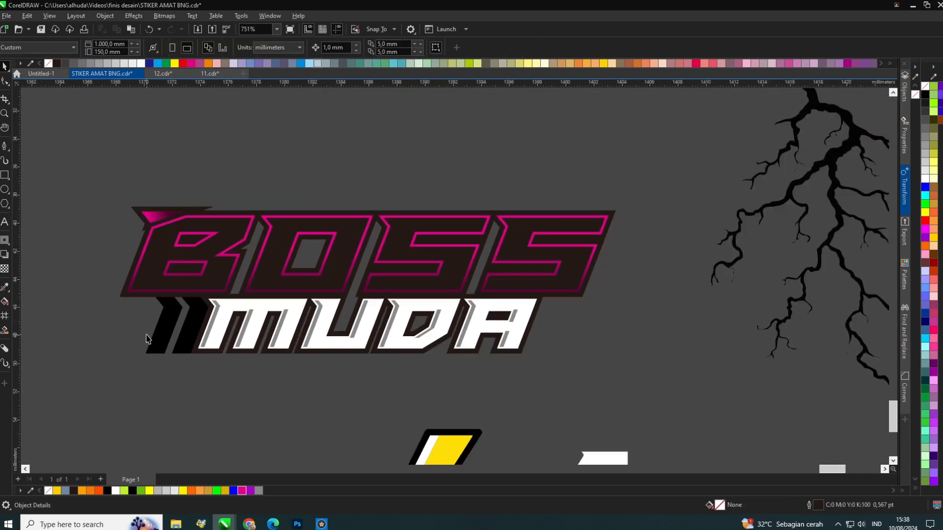
scroll(148, 337, "up", 4)
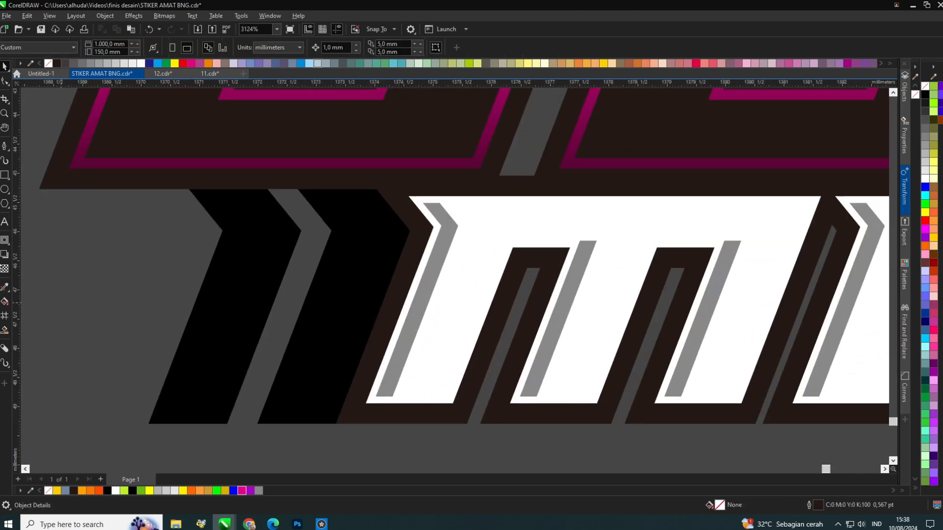
Draw a small three-sided polygon left of the stripes, fill it black and remove its outline.
left_click(5, 203)
left_click_drag(81, 231, 175, 330)
left_click(290, 51)
left_click(290, 50)
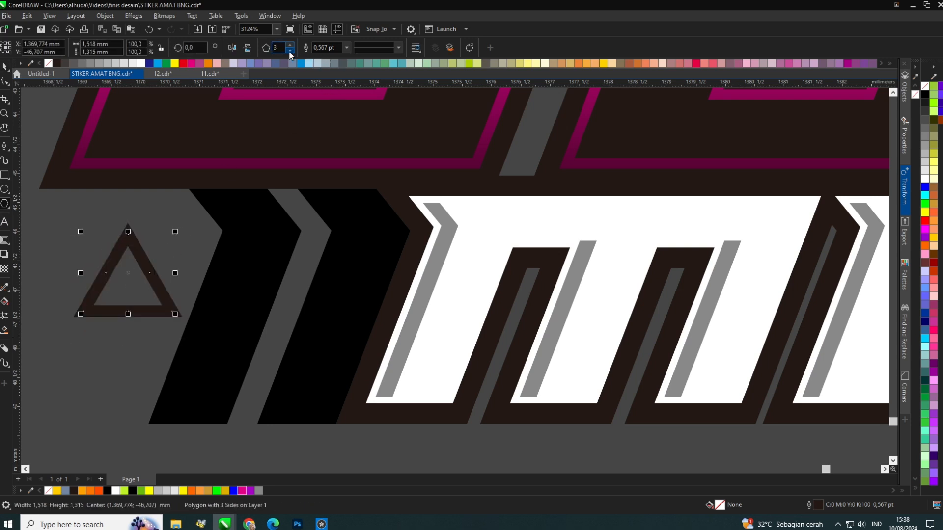
left_click(927, 96)
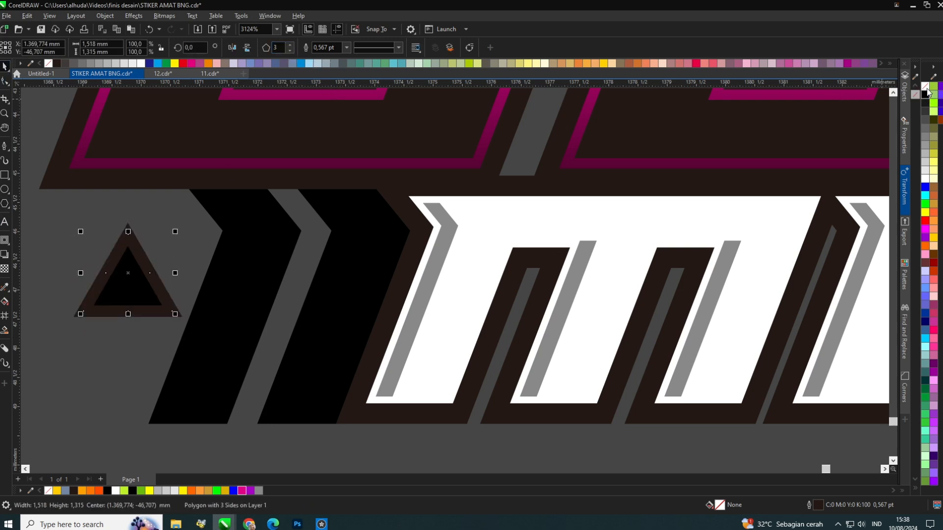
right_click(925, 87)
scroll(173, 270, "up", 3)
left_click_drag(173, 374, 107, 415)
scroll(119, 375, "down", 3)
scroll(107, 416, "down", 2)
scroll(101, 428, "up", 2)
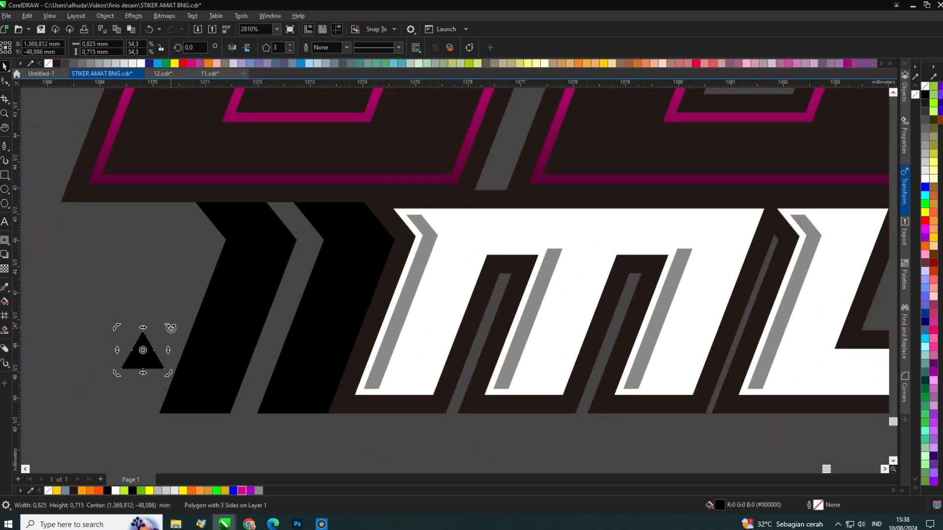
Duplicate the triangle directly below the first one.
left_click_drag(171, 328, 219, 336)
key("ctrl+z")
left_click(153, 389)
left_click_drag(148, 359, 148, 404)
right_click(148, 404)
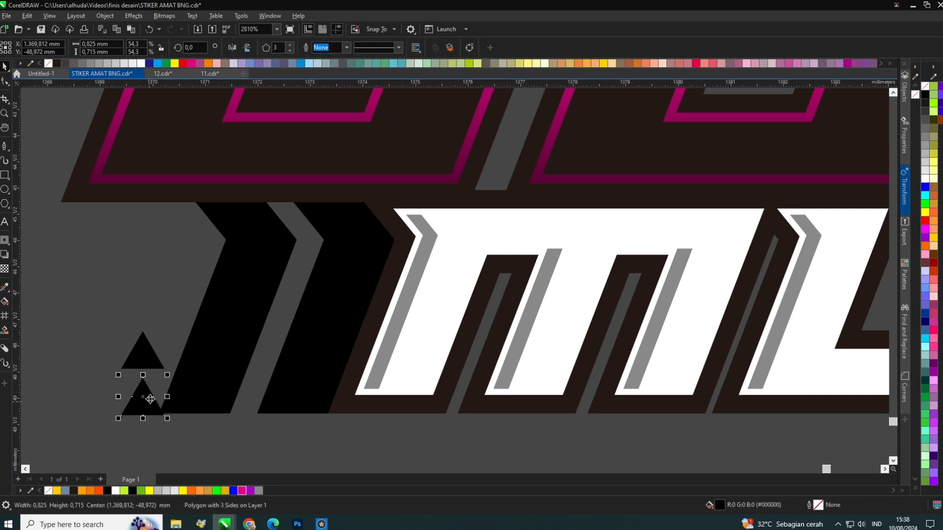
Repeat the duplication to add a third triangle and select all three triangles.
key("ctrl+r")
scroll(186, 319, "down", 2)
scroll(180, 354, "up", 2)
left_click(173, 323, "shift")
left_click(170, 279, "shift")
left_click_drag(170, 279, 205, 238)
left_click(173, 219)
scroll(194, 244, "up", 1)
scroll(177, 352, "down", 4)
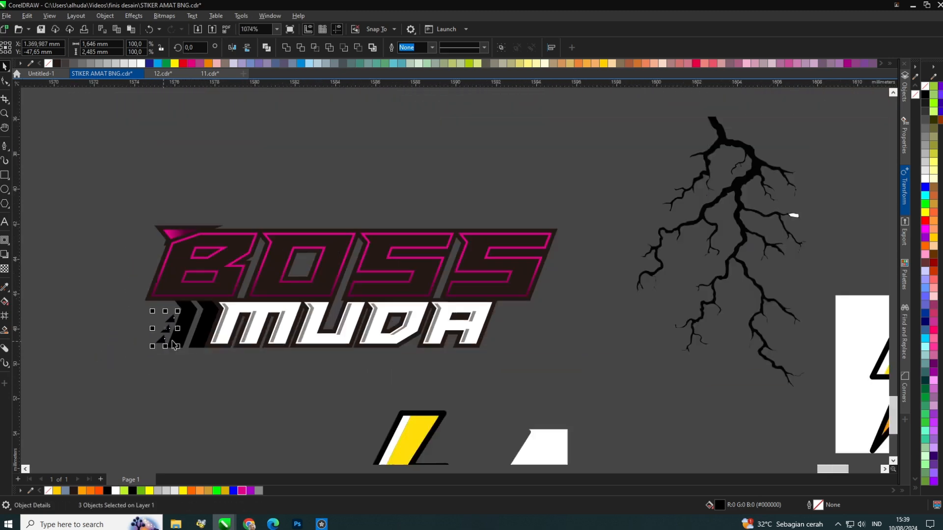
Select the BOSS MUDA lettering group and ungroup it.
left_click(204, 357)
scroll(201, 348, "up", 3)
scroll(183, 321, "down", 4)
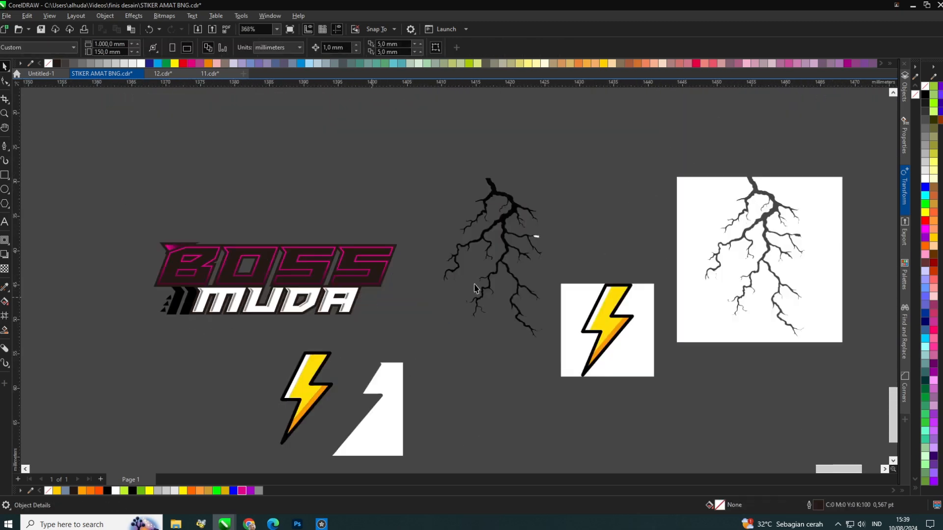
scroll(516, 226, "up", 1)
left_click(528, 208)
left_click(567, 204)
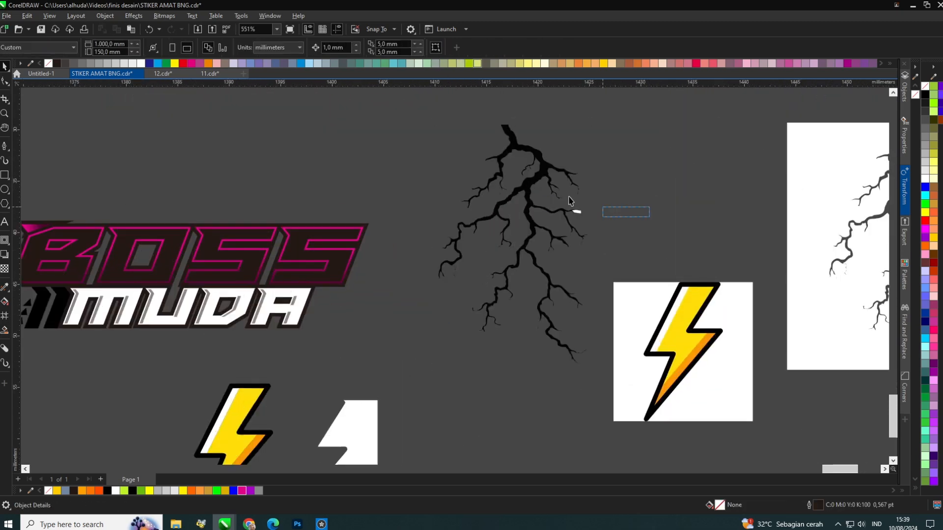
scroll(273, 190, "up", 3)
scroll(274, 190, "down", 2)
left_click(273, 189)
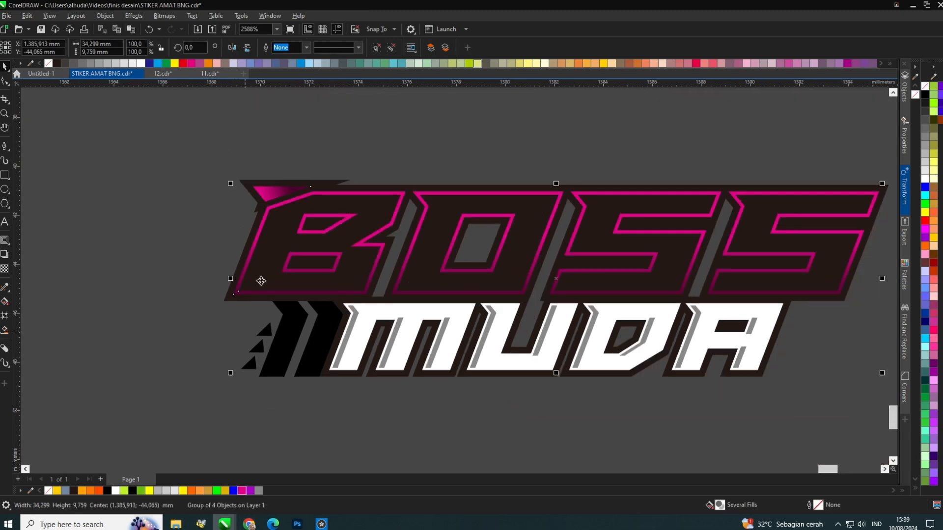
left_click(392, 48)
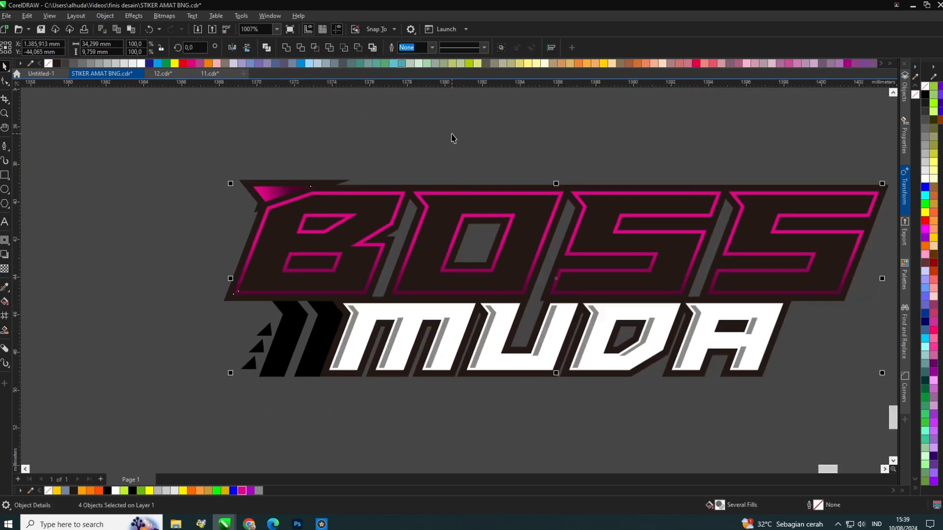
Fill the BOSS letter shapes black.
left_click(451, 134)
left_click_drag(440, 197, 438, 164)
key("ctrl+z")
left_click(936, 265)
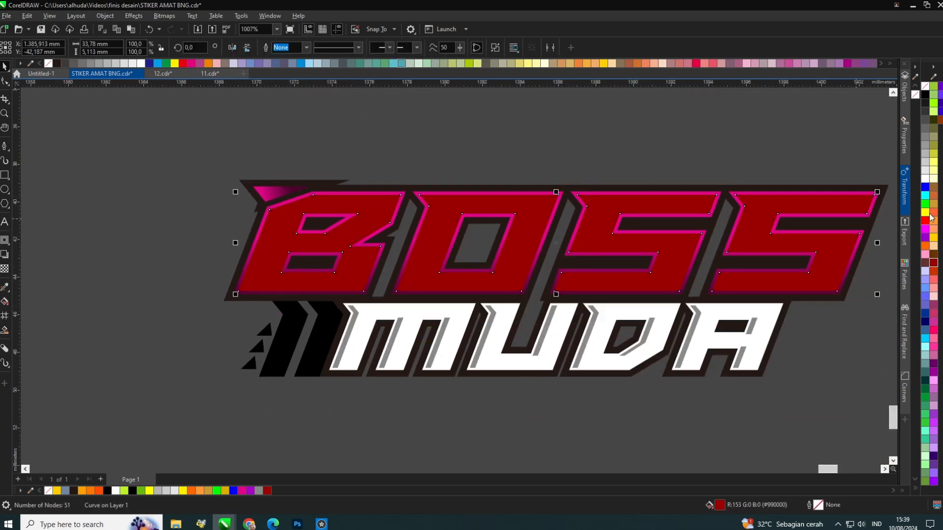
key("ctrl+z")
left_click(925, 96)
scroll(471, 237, "down", 1)
scroll(554, 223, "up", 1)
scroll(554, 222, "down", 1)
left_click_drag(538, 225, 538, 175)
key("ctrl+z")
scroll(526, 238, "up", 1)
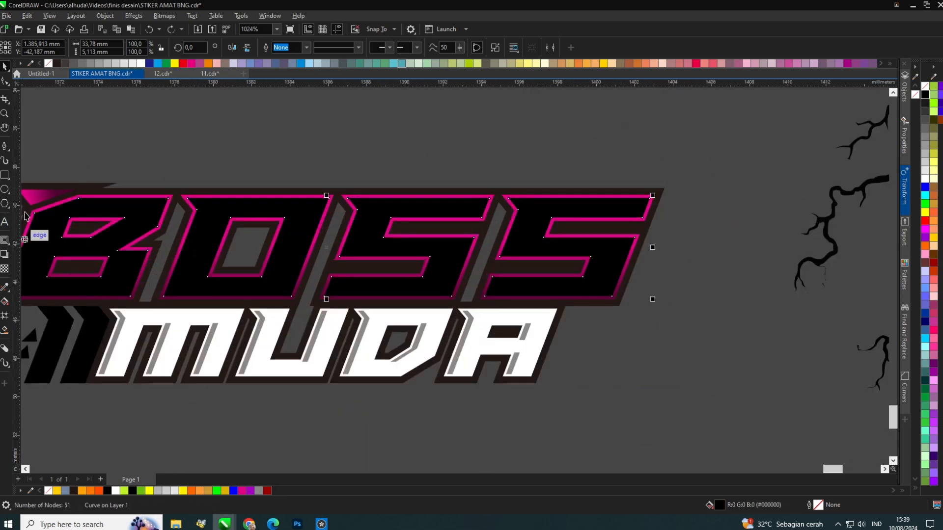
Move the traced lightning over BOSS, resize it, and PowerClip it inside the BOSS letters.
scroll(550, 232, "down", 2)
left_click_drag(513, 202, 156, 219)
scroll(161, 245, "up", 1)
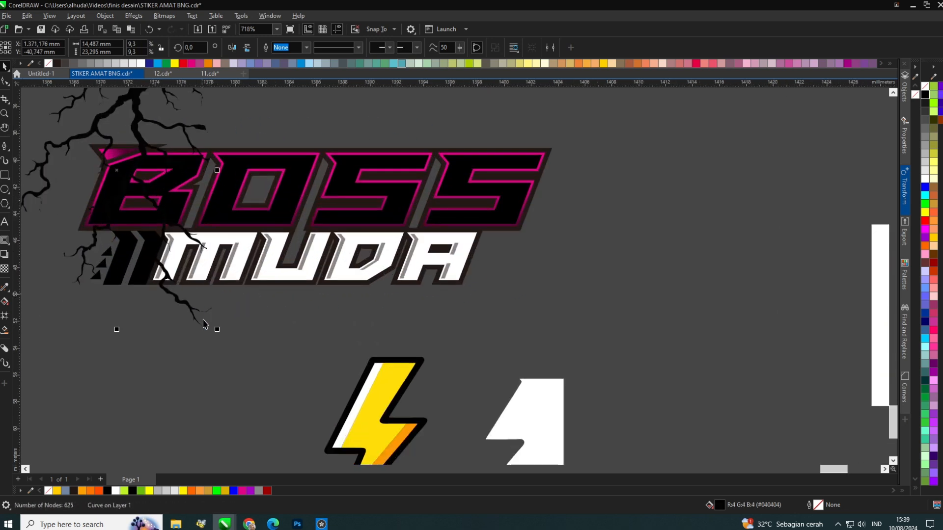
left_click_drag(217, 330, 504, 166)
key("ctrl+x")
left_click(381, 156)
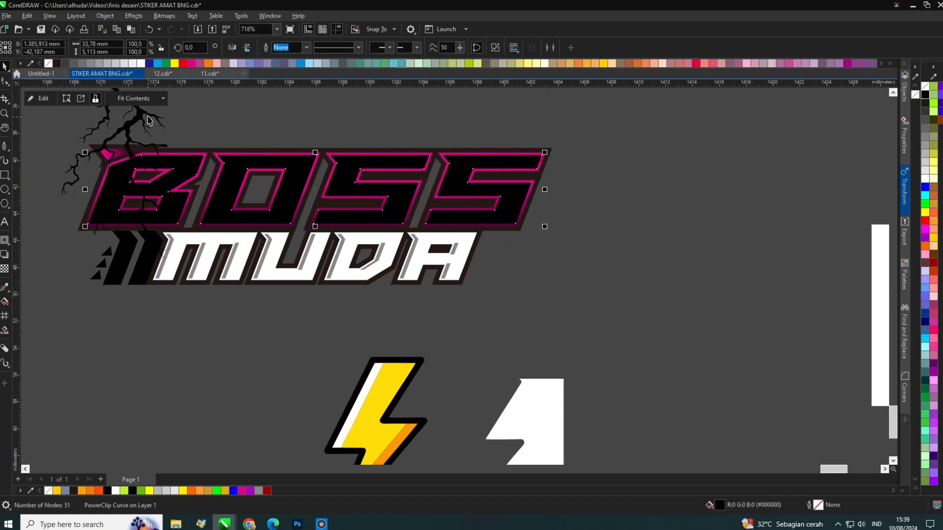
Apply a vertical fountain fill to BOSS running from Regal Red at the top to dark magenta below.
scroll(179, 162, "up", 3)
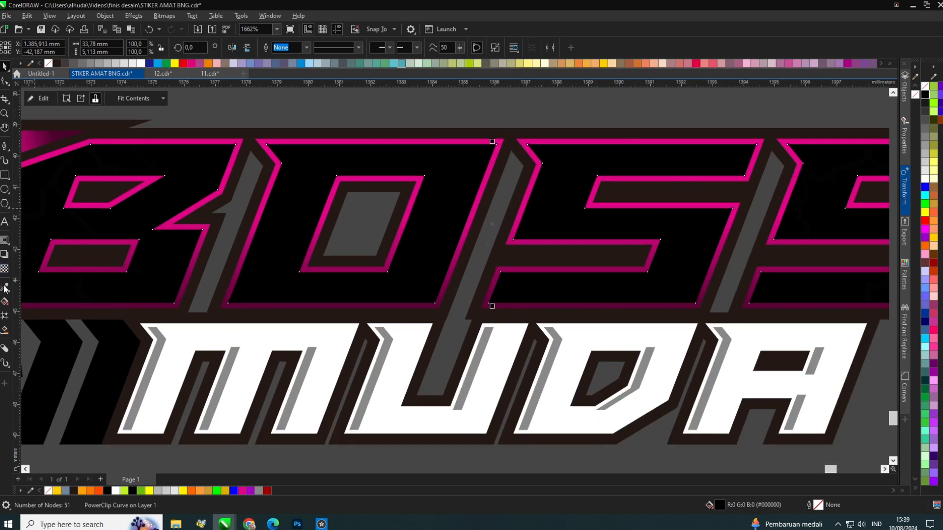
left_click(5, 302)
left_click_drag(231, 304, 231, 175)
left_click(255, 169)
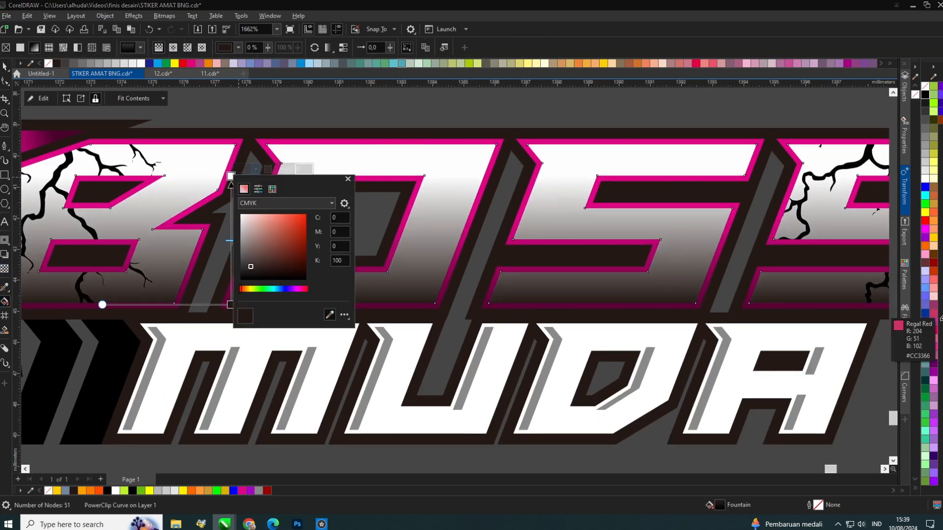
left_click(934, 331)
left_click(231, 304)
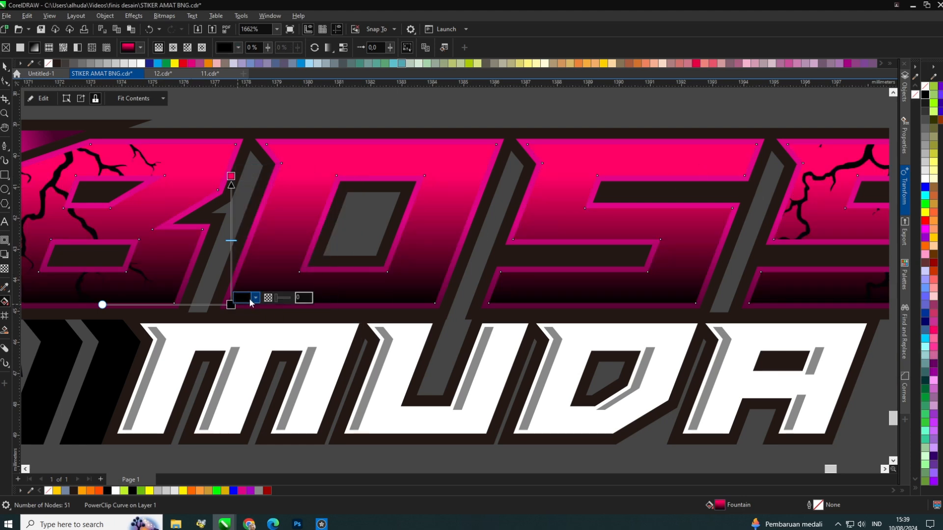
left_click(256, 298)
left_click(336, 458)
left_click(440, 300)
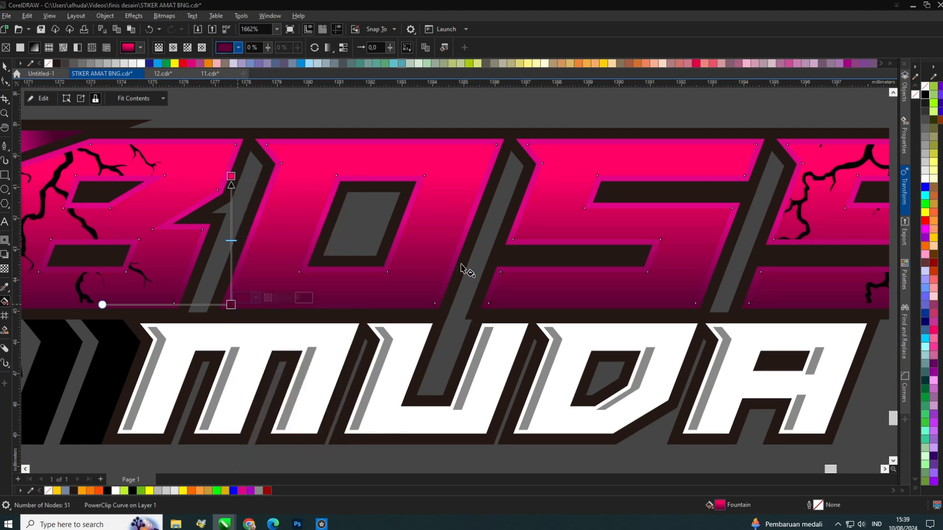
mouse_move(231, 304)
left_mouse_down()
mouse_move(305, 256)
mouse_move(230, 287)
left_mouse_up()
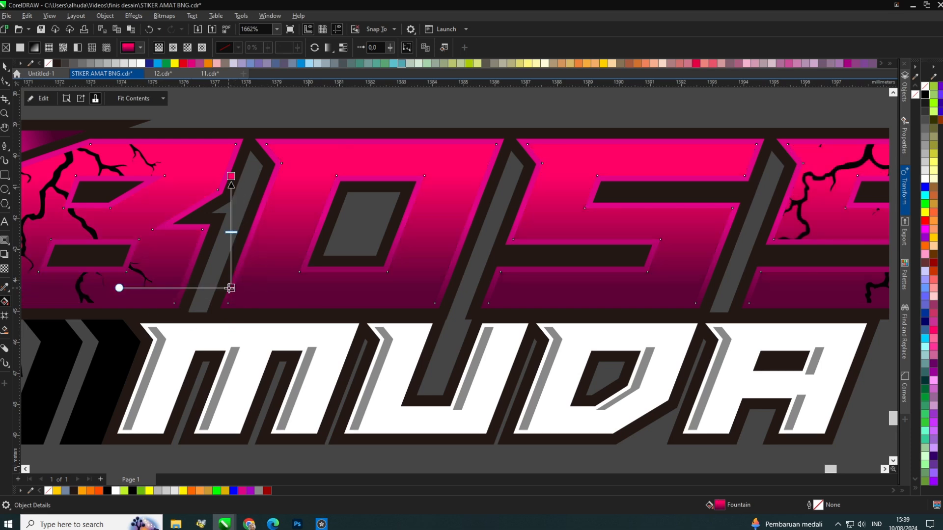
scroll(251, 267, "down", 3)
scroll(248, 229, "up", 3)
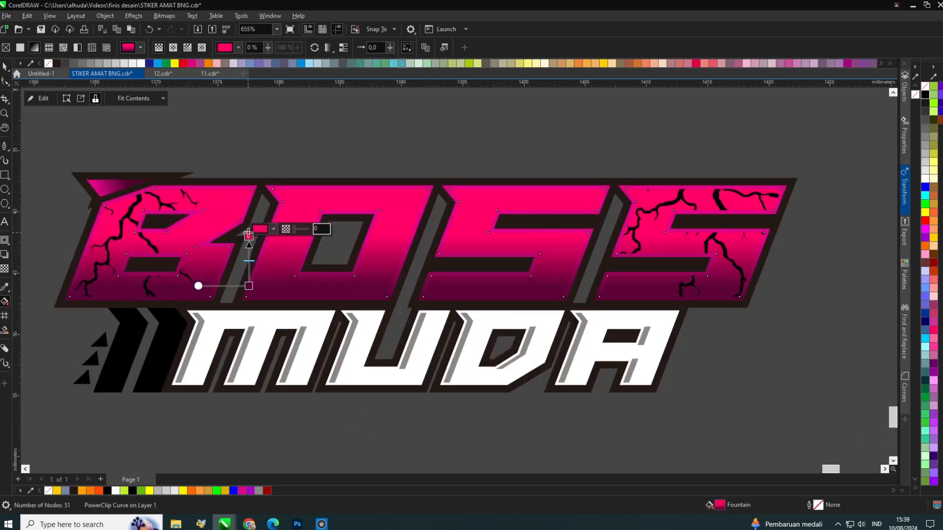
left_click(249, 221)
left_click(4, 67)
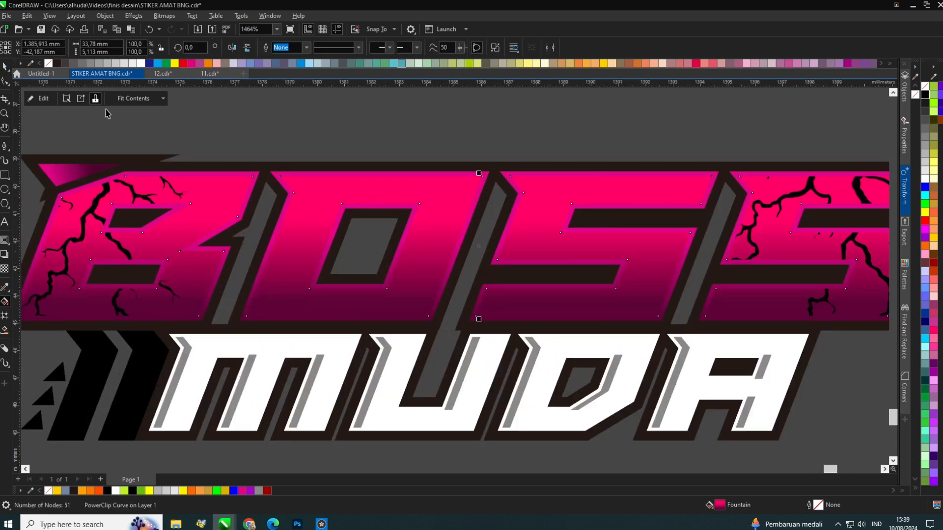
Stretch the BOSS gradient by moving its top color node higher above the letters.
left_click(107, 113)
left_click_drag(251, 173, 278, 171)
key("ctrl+z")
left_click(6, 305)
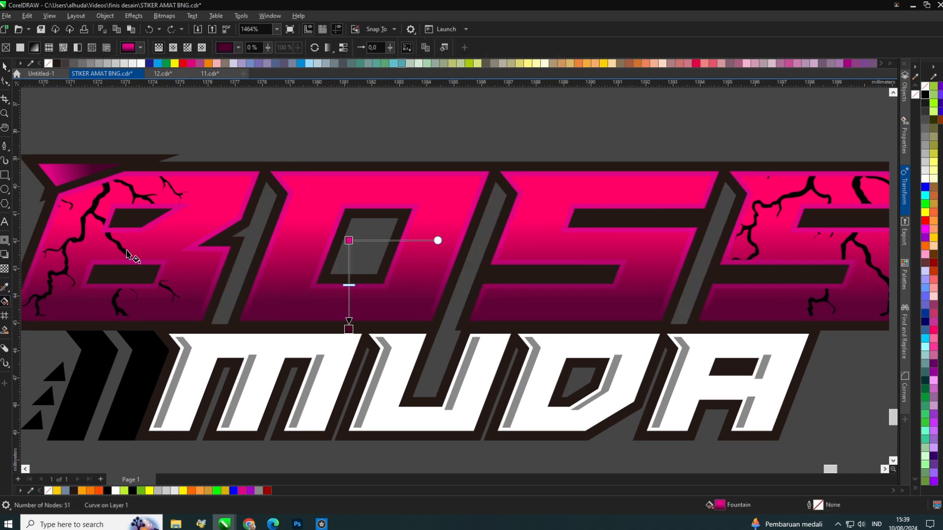
left_click_drag(349, 241, 349, 154)
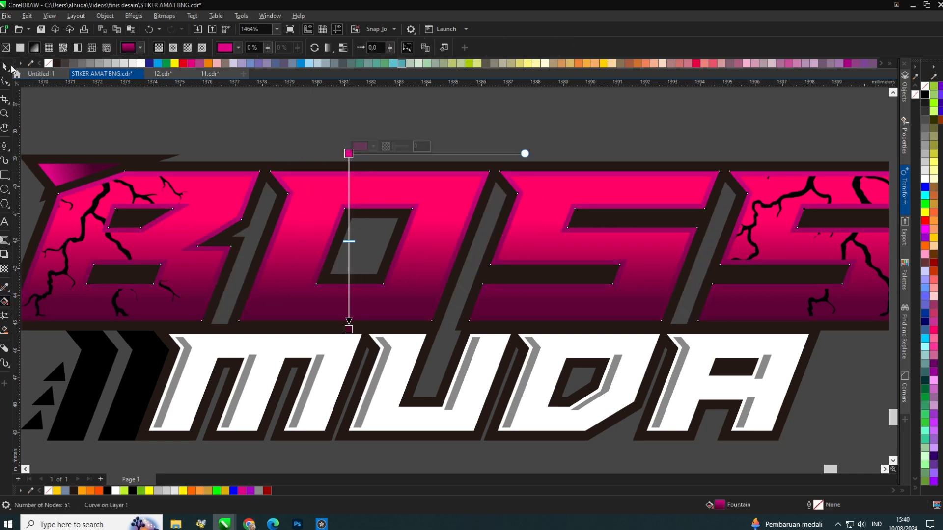
left_click(6, 66)
left_click(335, 120)
scroll(378, 187, "down", 2)
scroll(428, 172, "up", 2)
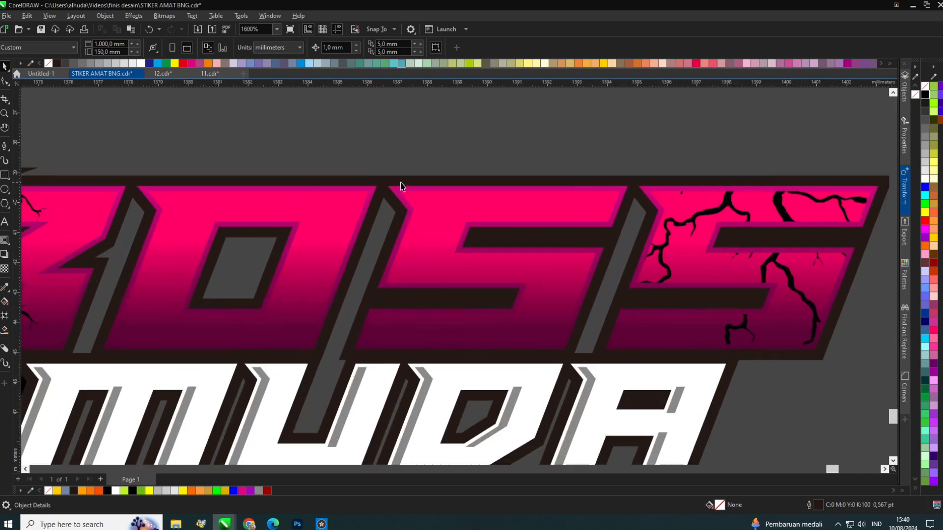
Select the five arrow and triangle shapes left of MUDA, group them and combine them into one curve.
left_click(401, 186)
scroll(442, 246, "down", 3)
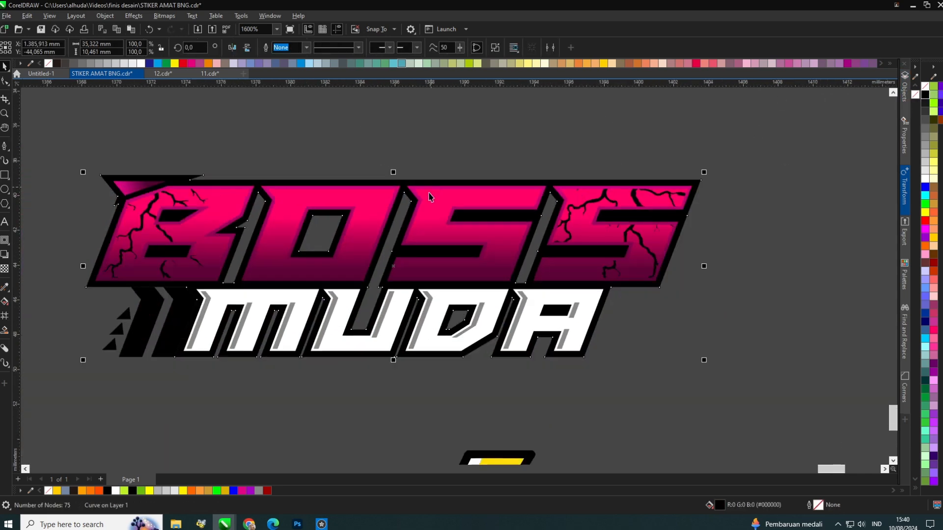
scroll(280, 156, "up", 3)
left_click(90, 277)
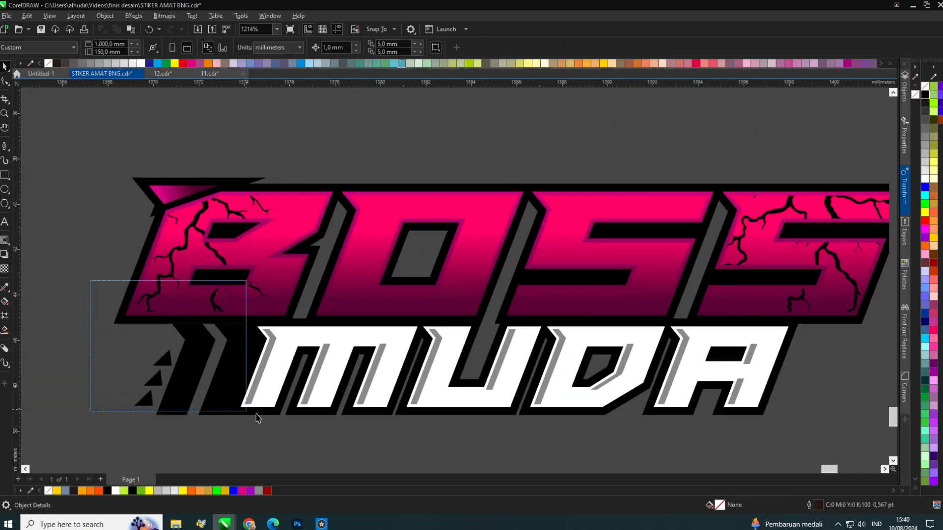
left_click_drag(256, 417, 255, 416)
scroll(206, 388, "up", 2)
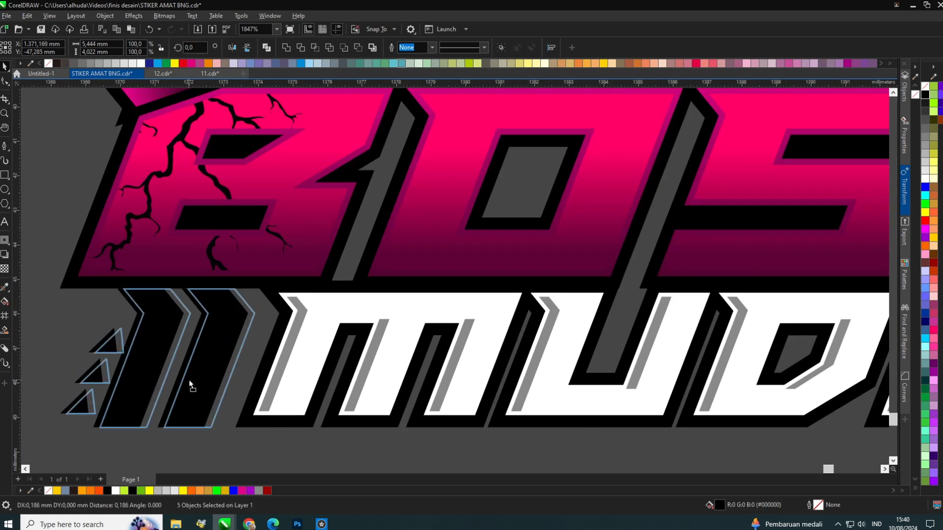
key("ctrl+g")
scroll(189, 383, "down", 2)
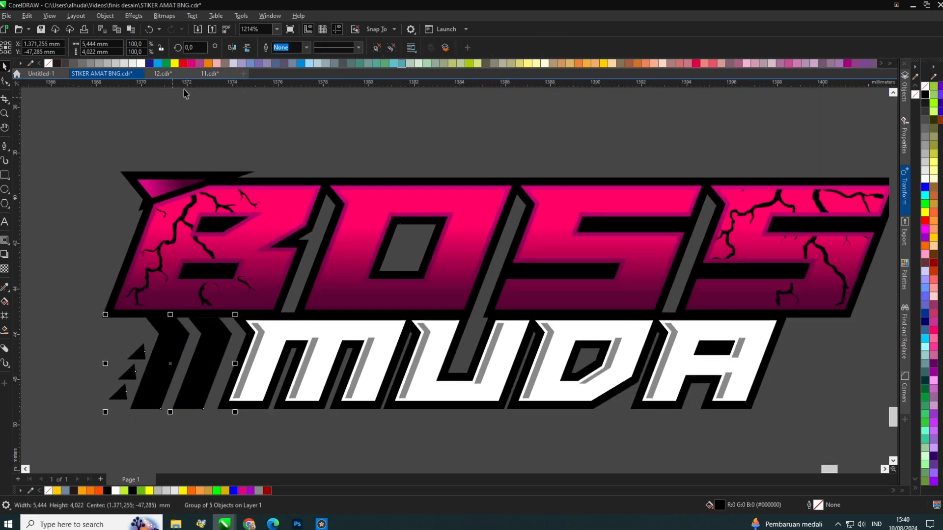
key("ctrl+l")
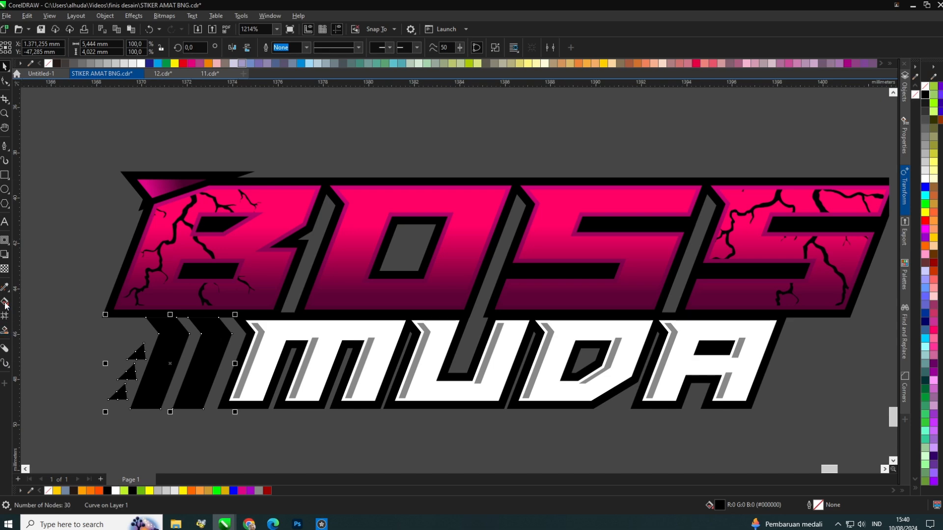
Copy the BOSS fountain fill onto the combined arrow shape with the attribute eyedropper.
left_click(5, 288)
scroll(227, 285, "up", 2)
left_click(258, 239)
left_click(166, 358)
scroll(109, 297, "down", 3)
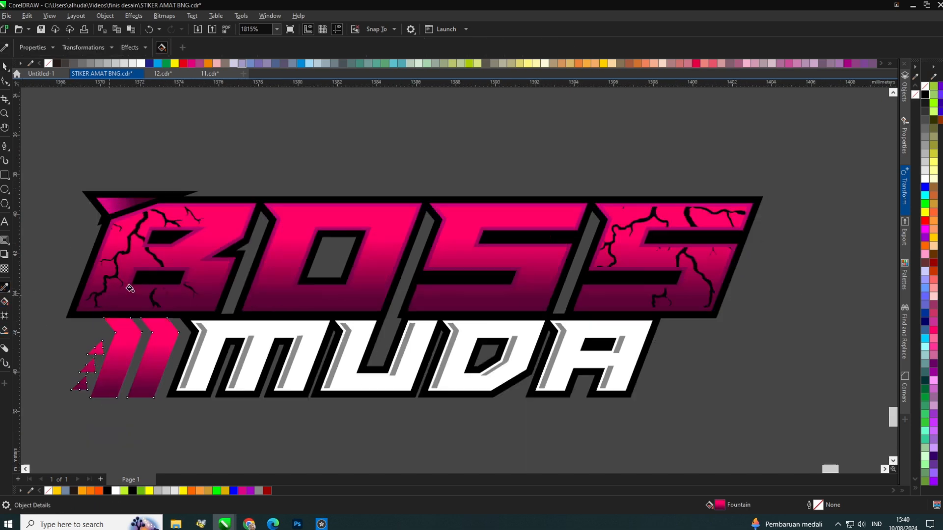
scroll(129, 288, "down", 1)
left_click(6, 67)
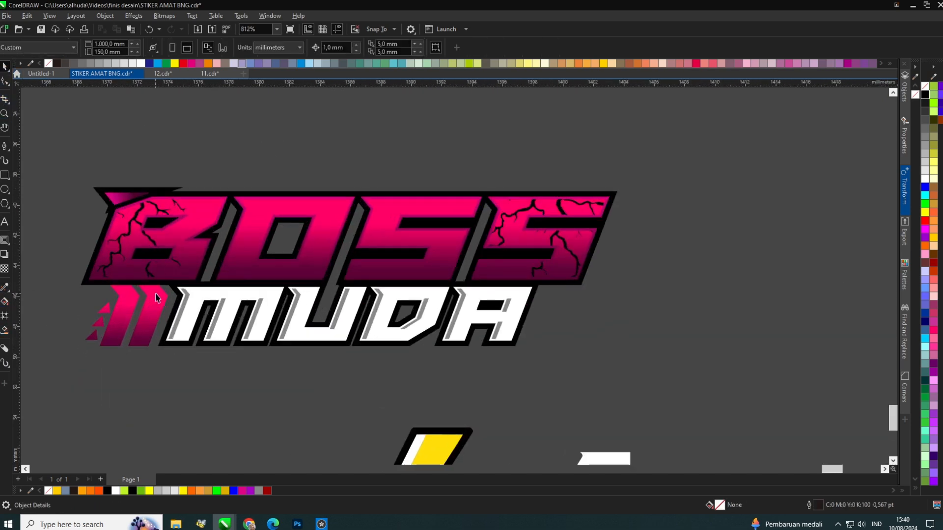
Delete the black outline shape behind the BOSS MUDA lettering.
scroll(161, 295, "up", 2)
left_click_drag(181, 265, 164, 279)
scroll(164, 279, "down", 1)
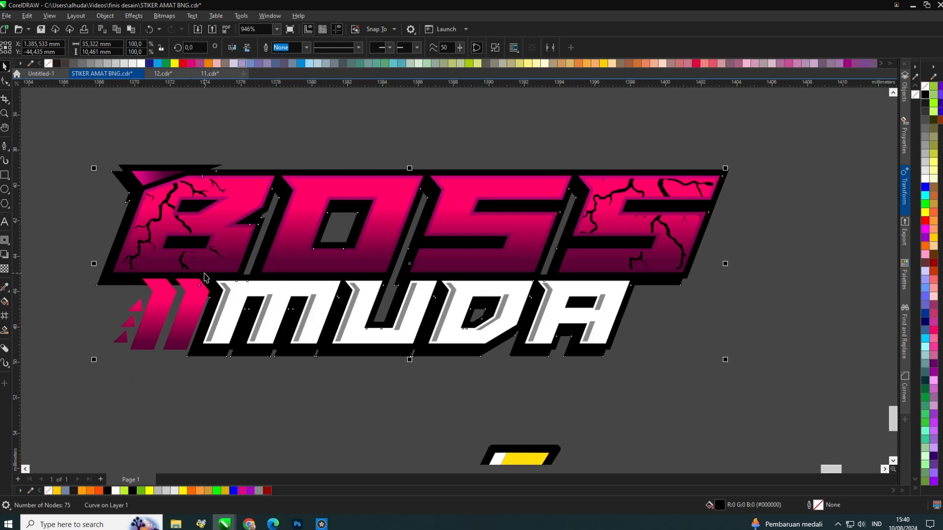
left_click(97, 134)
left_click_drag(204, 275, 188, 394)
key("Delete")
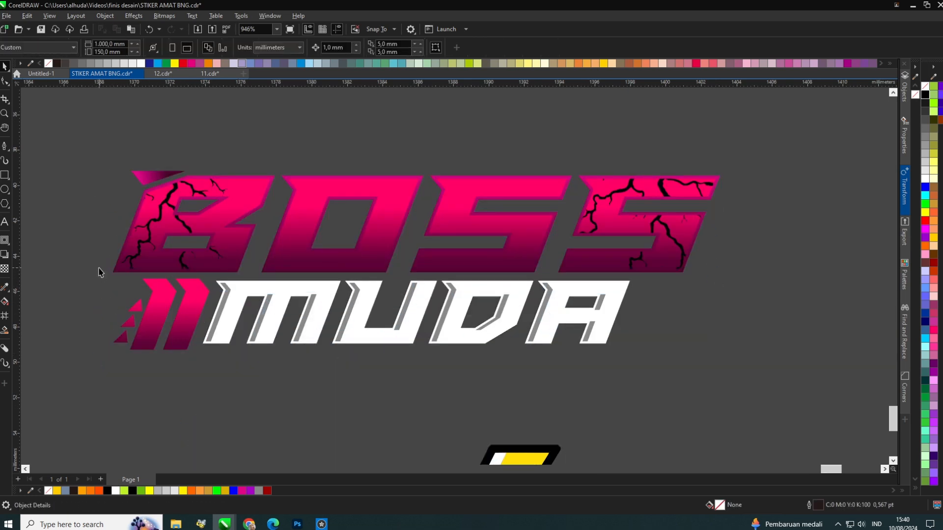
Remove the rightmost chevron from the arrow shape by deleting its nodes.
left_click(158, 350)
scroll(158, 353, "up", 2)
left_click_drag(168, 354, 239, 342)
scroll(235, 342, "down", 3)
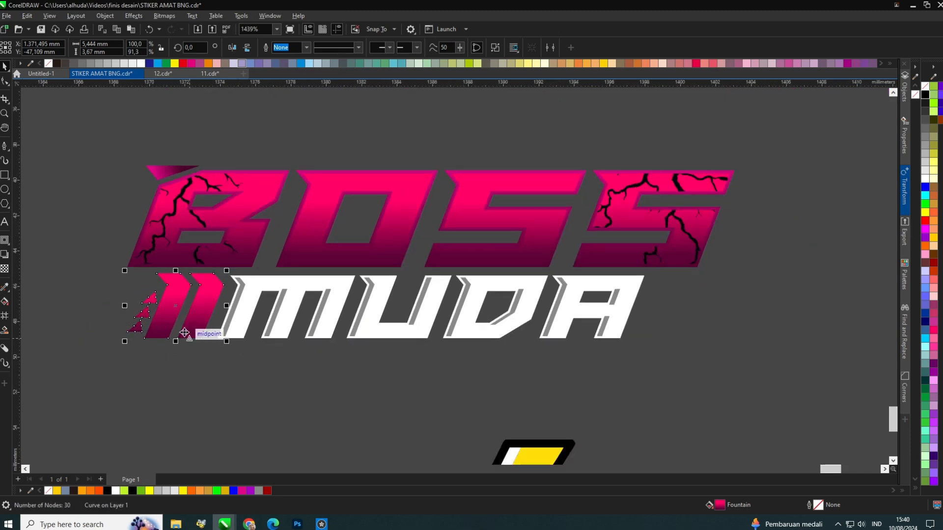
scroll(227, 317, "up", 2)
left_click(354, 90)
left_click(199, 328)
scroll(199, 328, "up", 2)
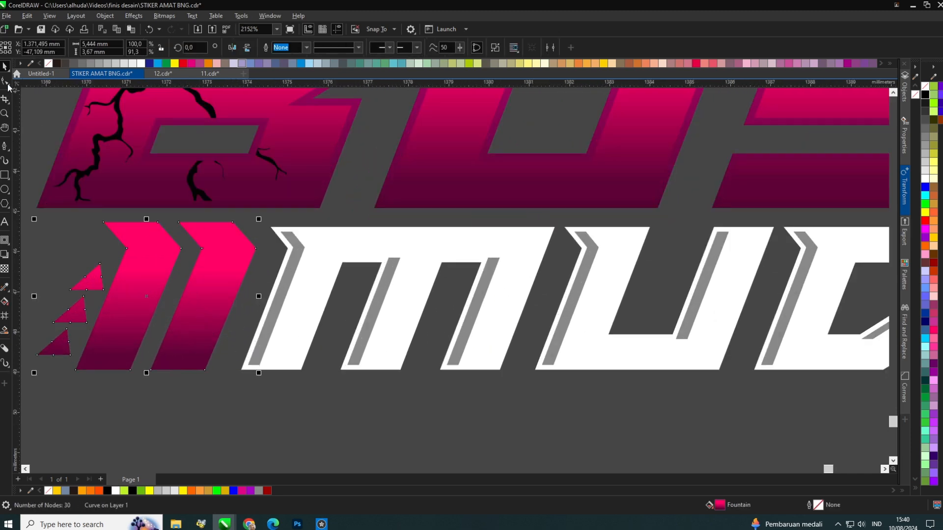
key("F10")
left_click_drag(247, 235, 195, 336)
key("Delete")
key("Delete")
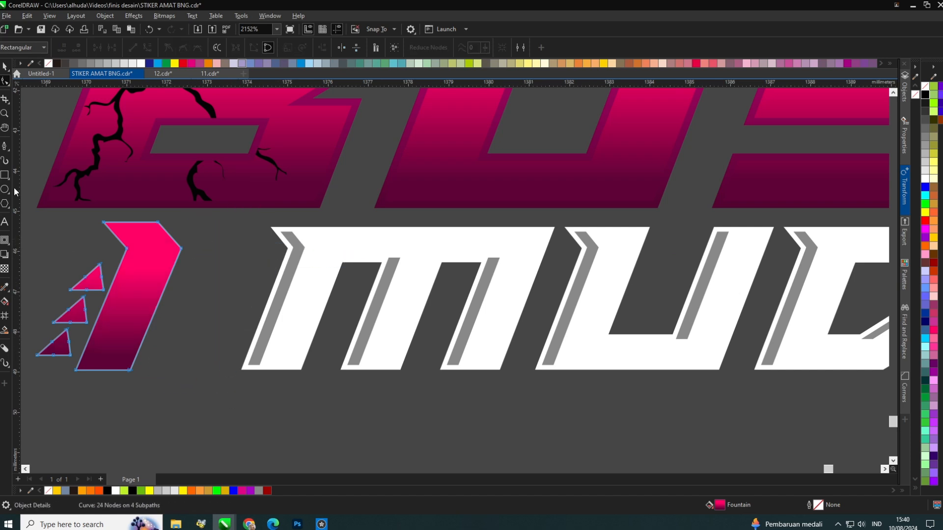
Move the remaining arrow shape up against the left edge of MUDA.
left_click(4, 66)
left_click_drag(123, 275, 213, 329)
scroll(213, 329, "down", 4)
left_click_drag(533, 371, 104, 166)
left_click(554, 374)
scroll(211, 323, "up", 3)
left_click(205, 314)
scroll(197, 310, "down", 2)
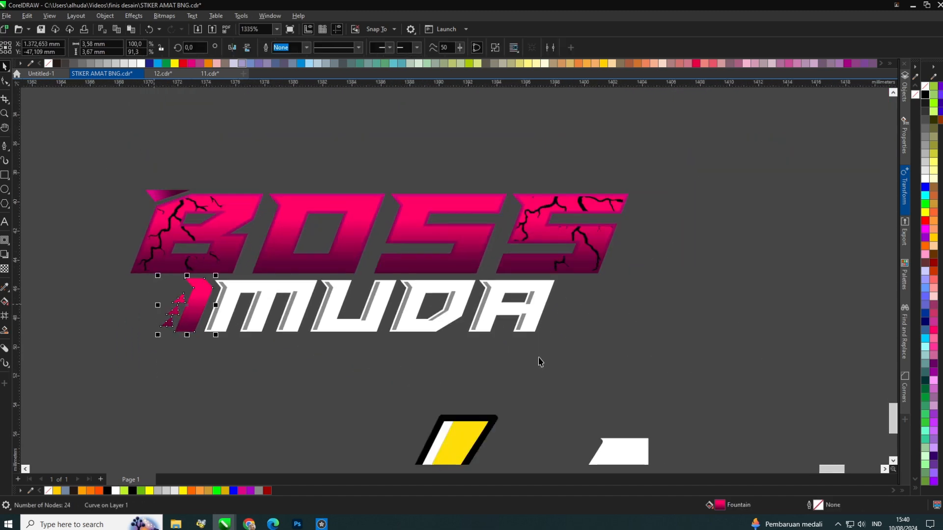
Place a small orange lightning bolt beside the A of MUDA, scaled down to about 29.7%.
left_click(678, 356)
scroll(682, 354, "up", 2)
scroll(327, 279, "down", 4)
scroll(468, 305, "up", 1)
left_click_drag(245, 336, 303, 291)
scroll(300, 307, "up", 1)
key("ctrl+z")
left_click(223, 391, "shift")
left_click_drag(223, 392, 291, 246)
left_click(292, 49)
scroll(304, 274, "up", 2)
left_click_drag(330, 336, 286, 210)
scroll(244, 199, "up", 1)
scroll(287, 211, "up", 3)
left_click_drag(317, 265, 338, 291)
scroll(283, 265, "up", 1)
left_click_drag(257, 229, 256, 243)
scroll(249, 293, "down", 2)
scroll(295, 292, "down", 5)
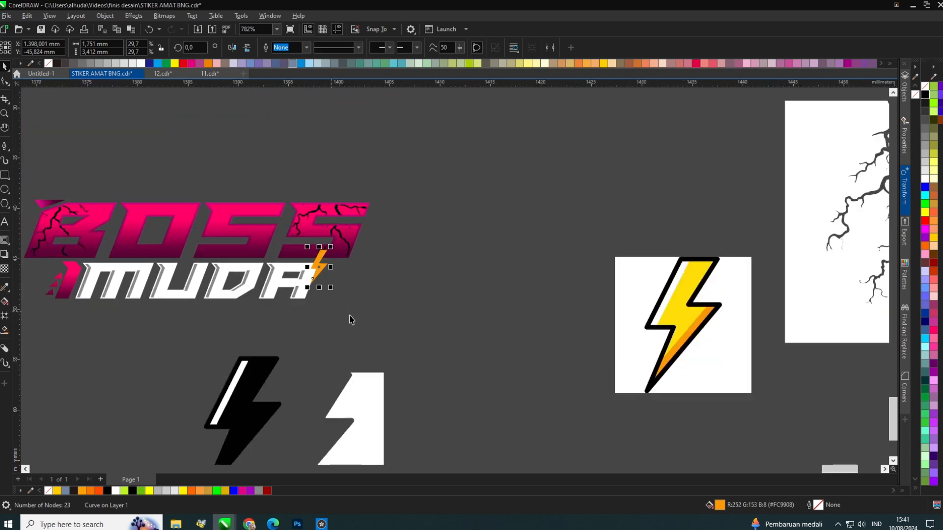
Select all the lettering pieces, including the bolt and arrows, and group them.
left_click(442, 312)
left_click_drag(474, 310, 23, 161)
scroll(73, 169, "up", 2)
key("ctrl+g")
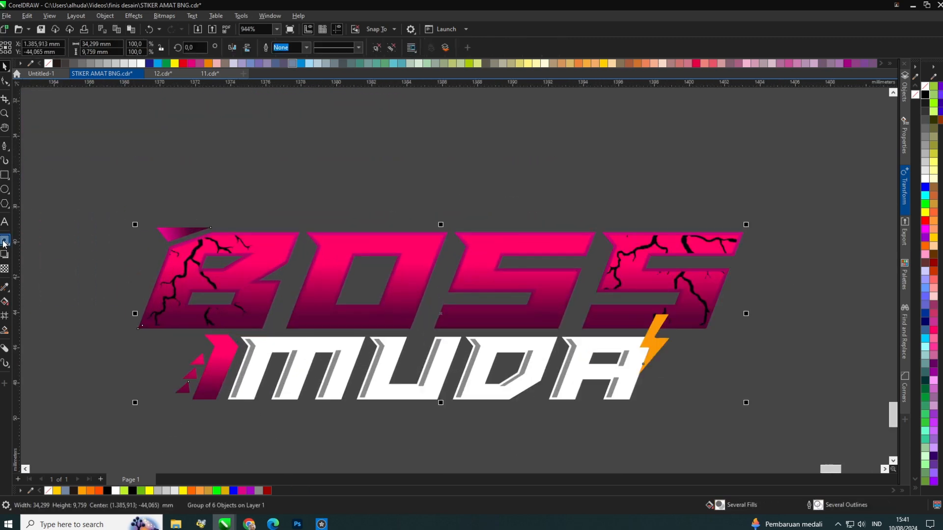
Add an outside contour of 0.39 mm around the grouped lettering.
left_click(5, 240)
mouse_move(189, 233)
left_mouse_down()
mouse_move(195, 202)
mouse_move(196, 222)
left_mouse_up()
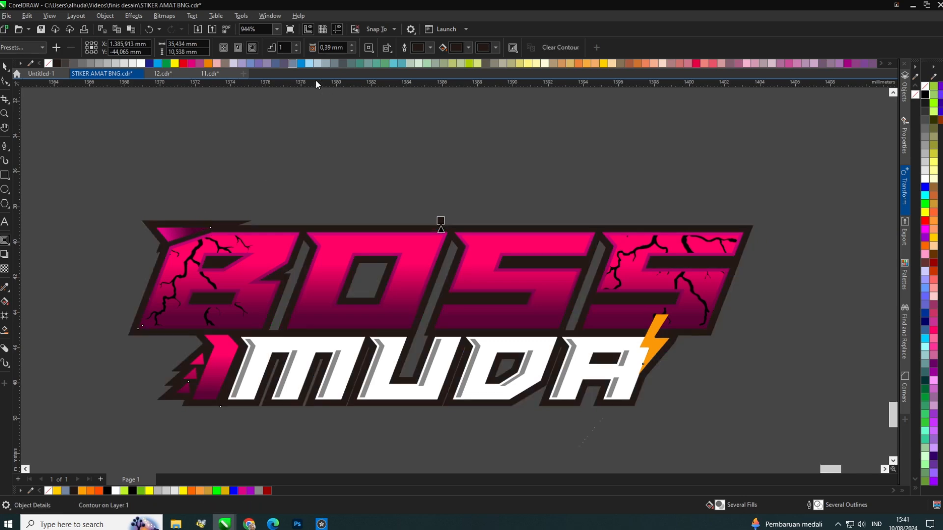
left_click(368, 47)
left_click(393, 71)
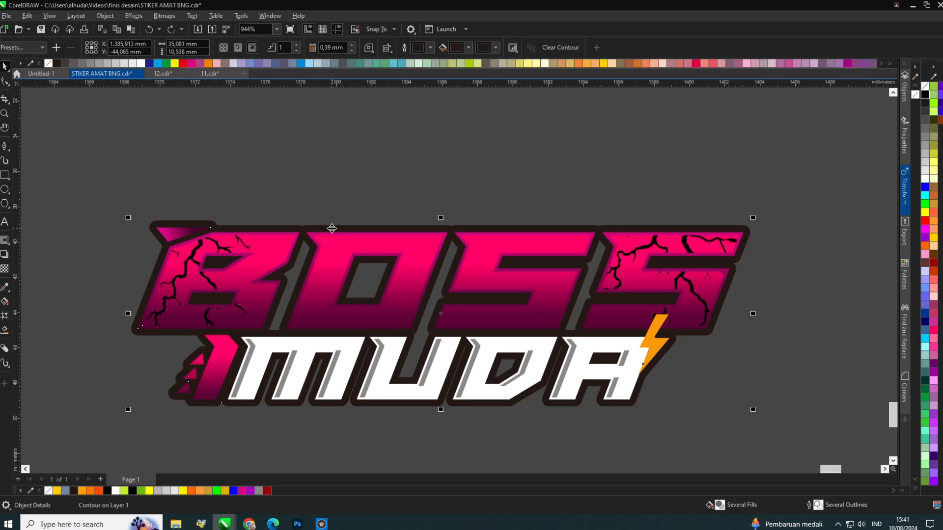
Break the contour apart from the lettering and fill the contour shape black.
key("ctrl+k")
left_click(353, 192)
left_click_drag(362, 229, 364, 217)
key("ctrl+z")
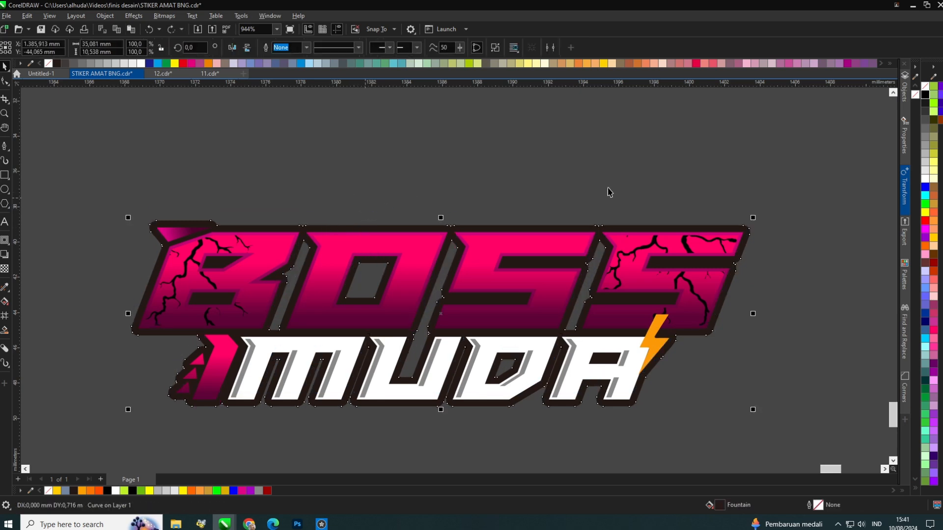
left_click(914, 96)
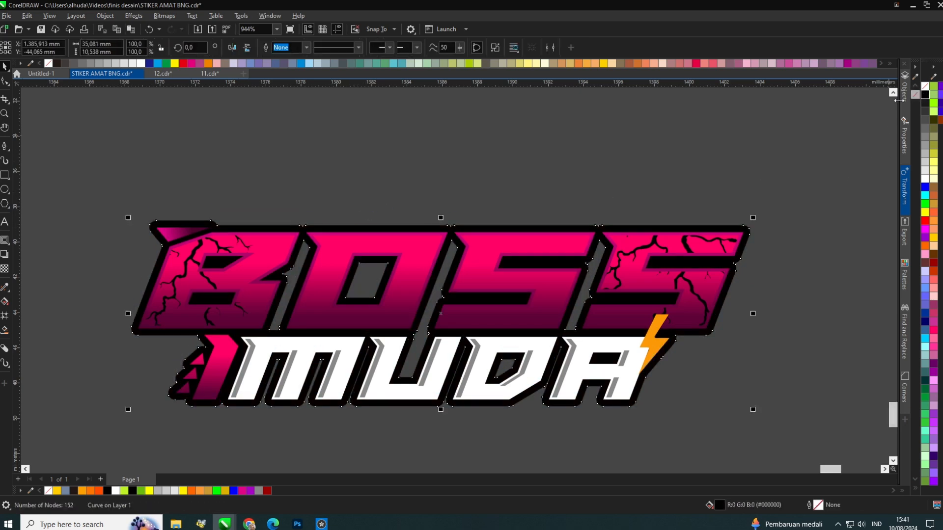
Delete the notch nodes inside the black contour shape so its outline becomes smooth.
left_click(5, 82)
left_click_drag(328, 326, 328, 326)
key("Delete")
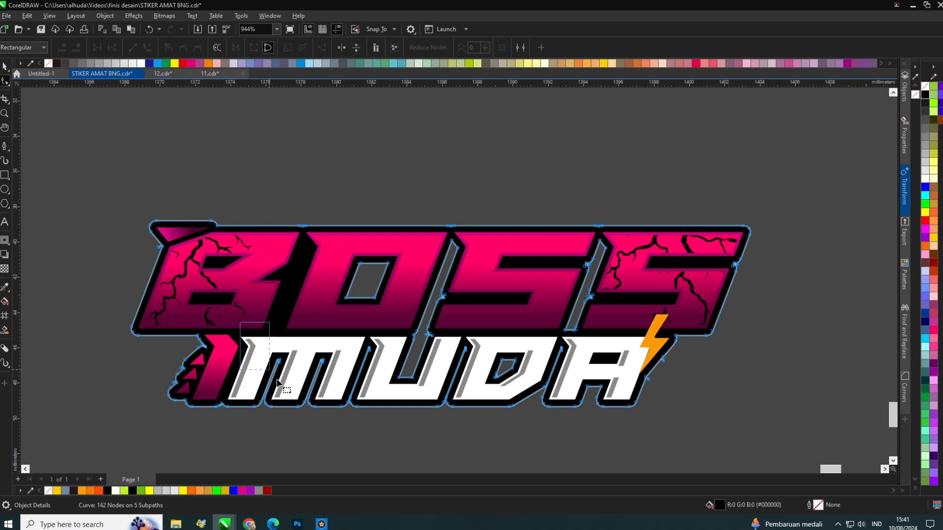
left_click_drag(366, 436, 366, 436)
left_click_drag(387, 319, 387, 318)
key("Delete")
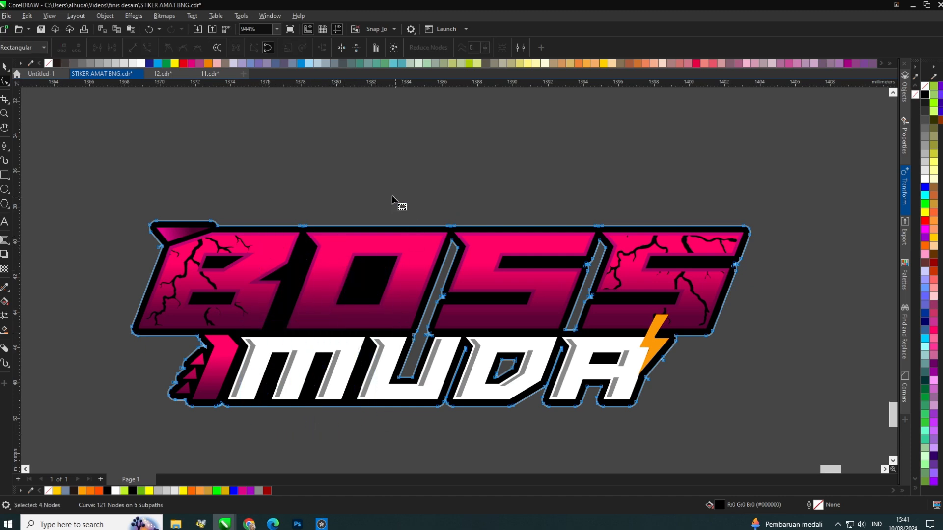
left_click_drag(453, 391, 453, 391)
key("Delete")
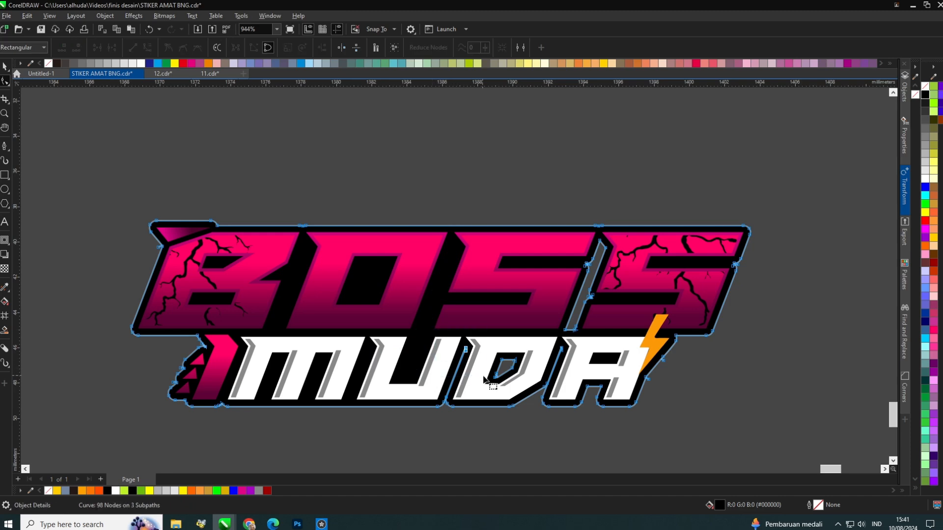
left_click_drag(471, 429, 471, 428)
key("Delete")
left_click_drag(520, 389, 519, 390)
key("Delete")
left_click_drag(609, 335, 609, 335)
key("Delete")
scroll(581, 393, "up", 3)
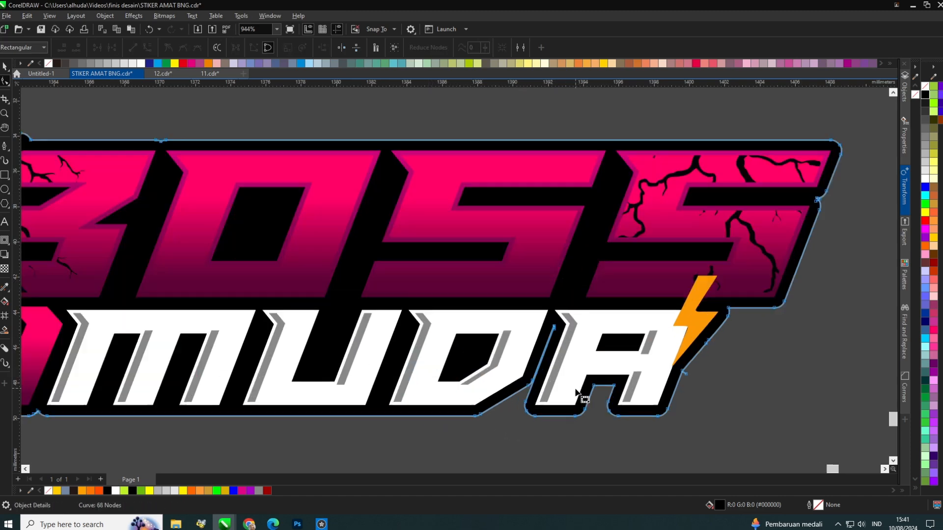
scroll(505, 301, "down", 4)
scroll(504, 300, "up", 1)
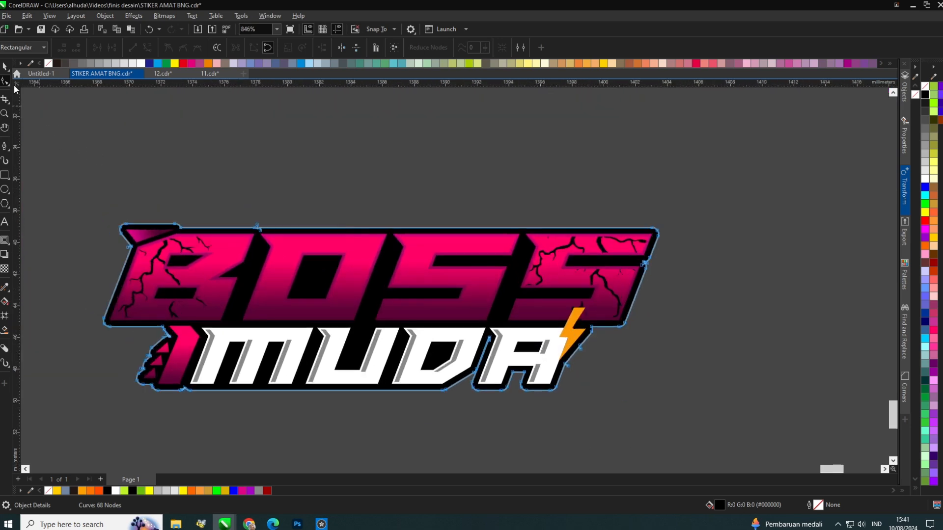
Apply a short downward Block Shadow to the black contour shape.
left_click(4, 66)
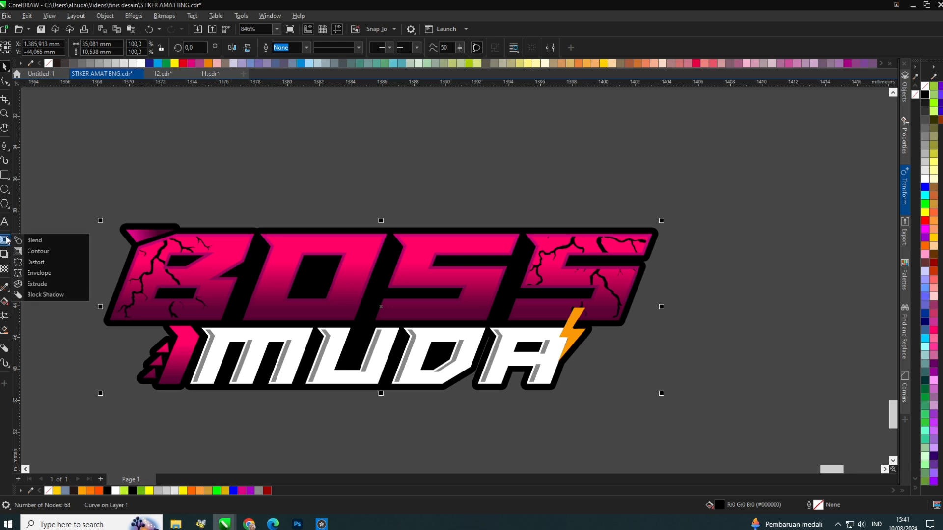
left_click(37, 293)
mouse_move(381, 307)
left_mouse_down()
mouse_move(391, 318)
mouse_move(382, 317)
left_mouse_up()
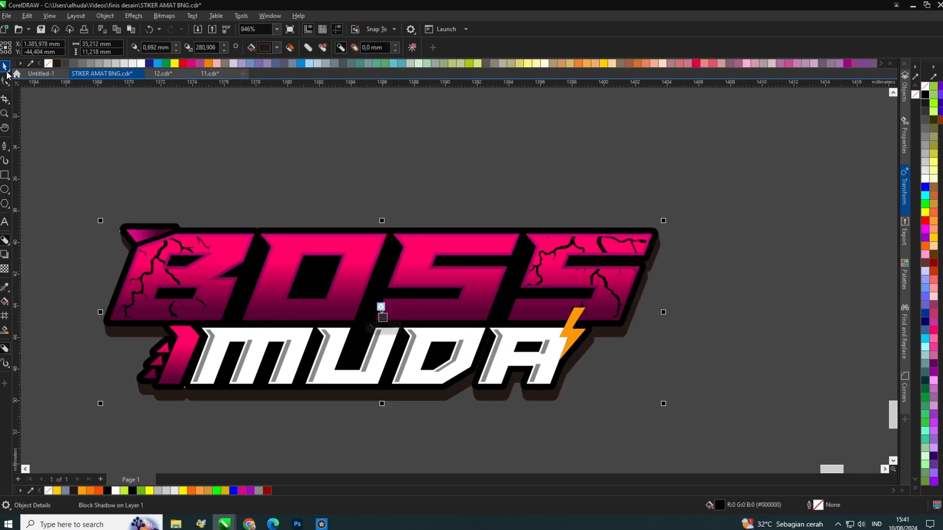
left_click(7, 71)
key("Escape")
left_click(424, 397)
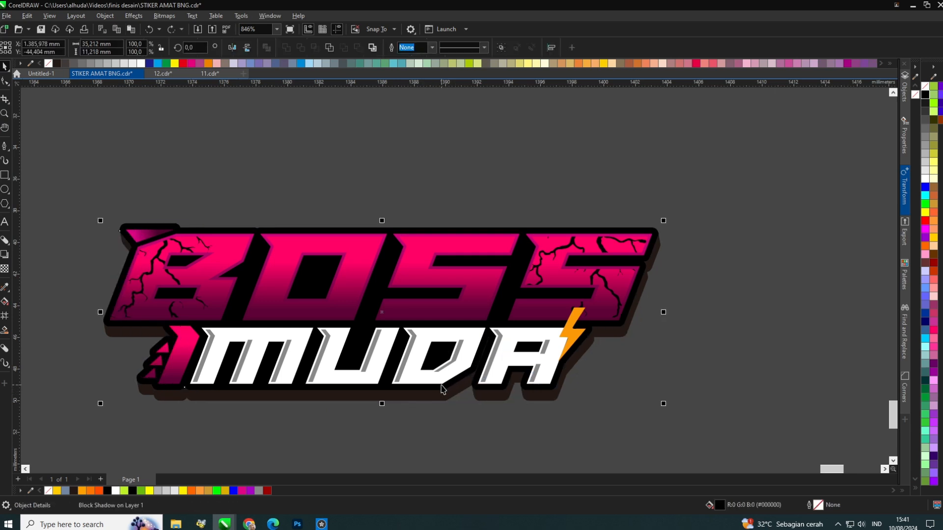
Color the block shadow dark magenta by sampling the BOSS color with the attribute eyedropper.
left_click(5, 287)
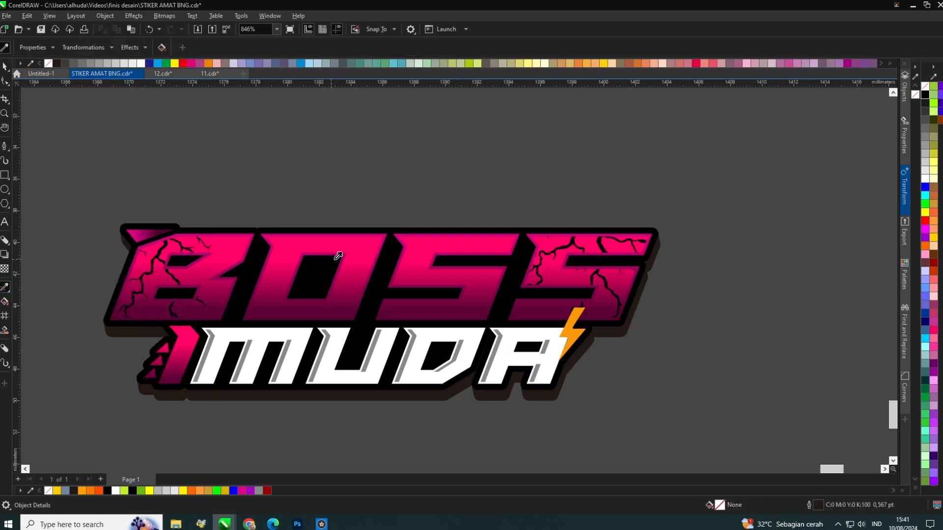
scroll(252, 390, "down", 1)
scroll(263, 389, "up", 3)
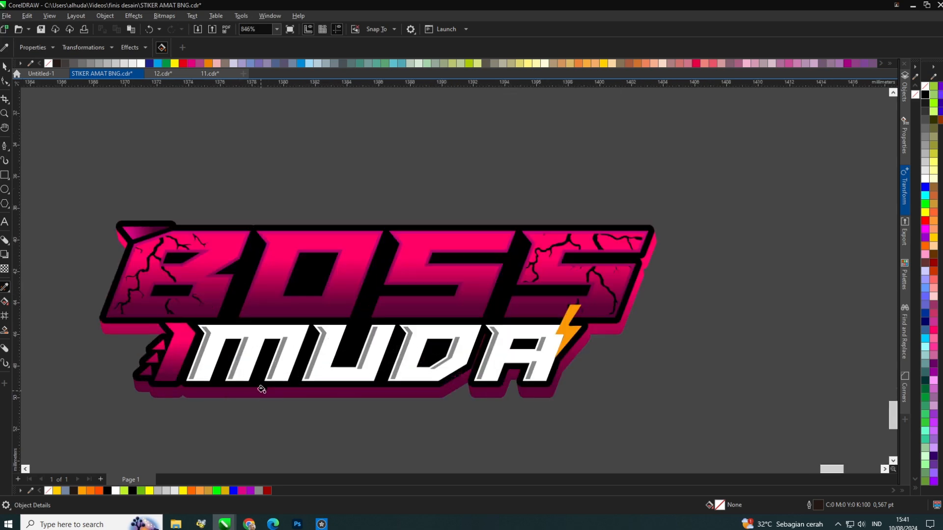
left_click(5, 67)
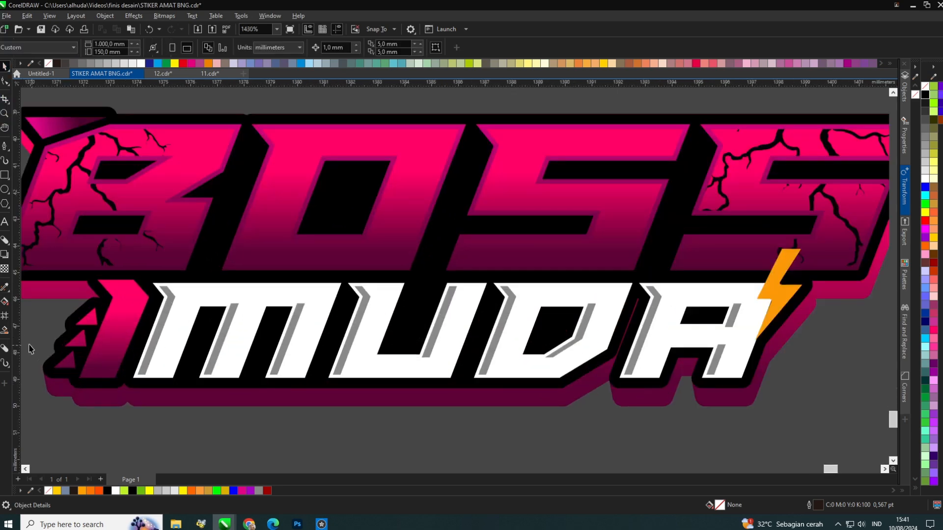
left_click(4, 288)
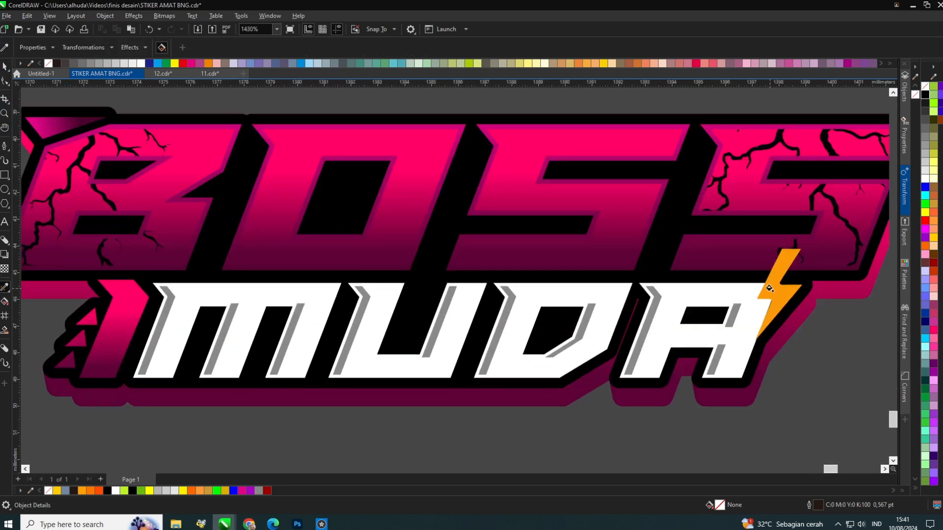
scroll(769, 288, "down", 3)
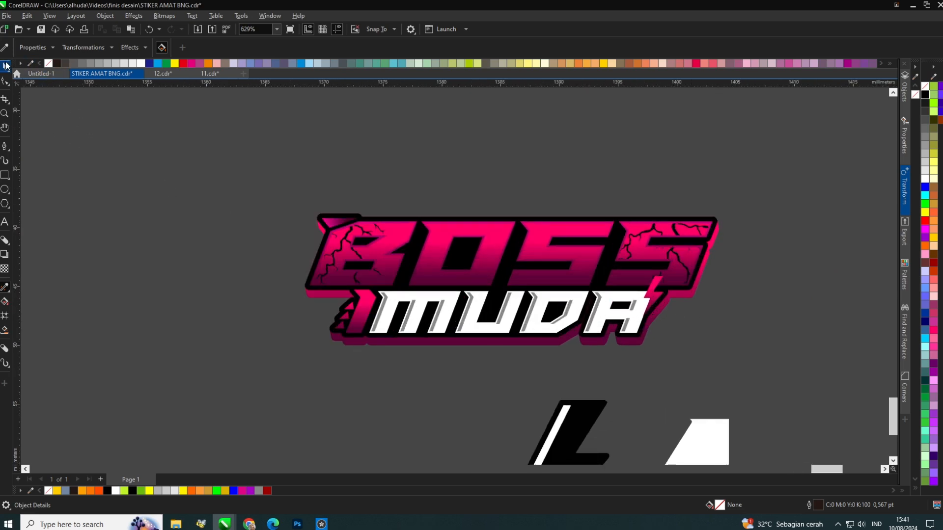
left_click(6, 65)
Fill the small triangle at the top-left corner of the B white.
scroll(356, 211, "up", 4)
left_click(439, 219)
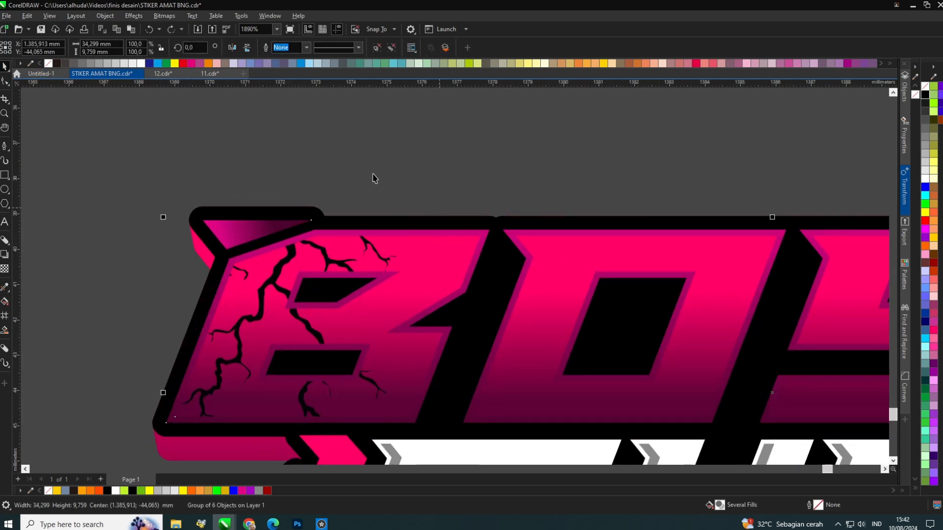
left_click(392, 48)
left_click(242, 222)
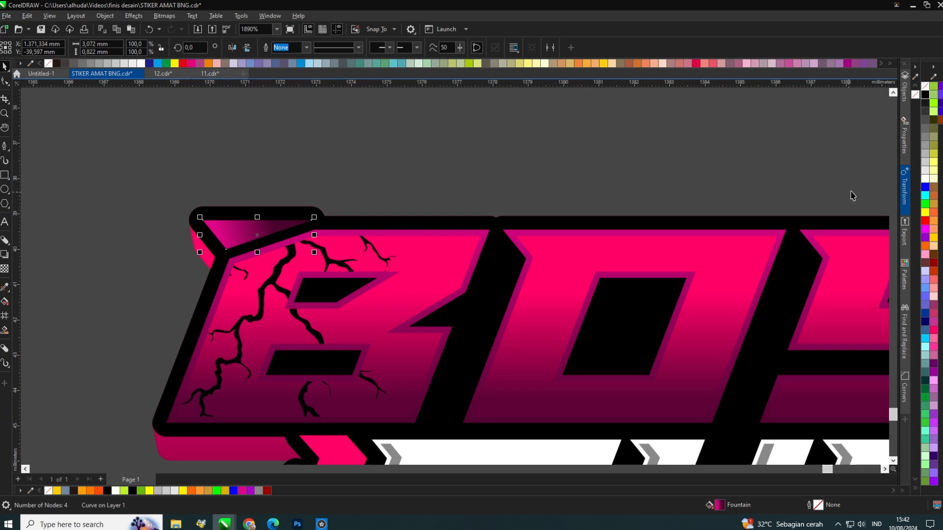
left_click(926, 180)
scroll(786, 221, "down", 3)
scroll(727, 275, "up", 2)
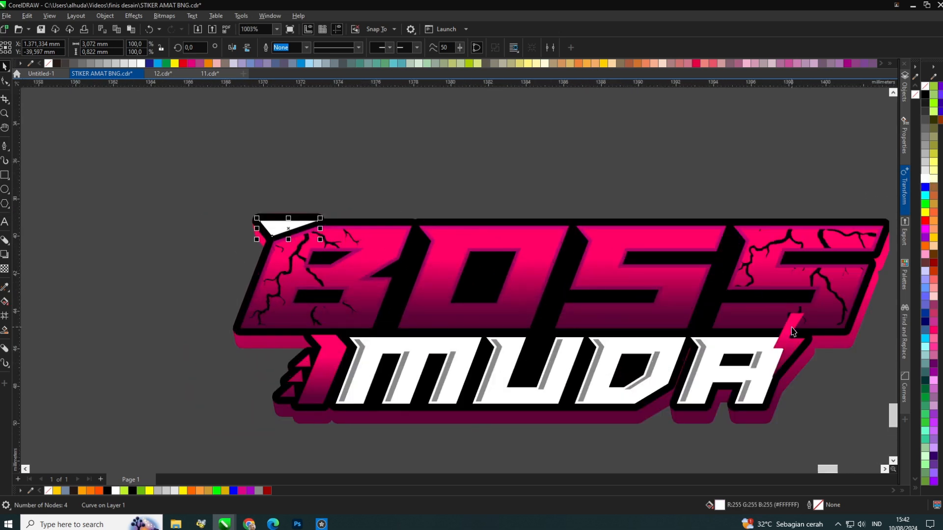
Fill the top-left corner triangle and the lightning bolt yellow.
left_click(793, 332, "shift")
left_click(175, 63)
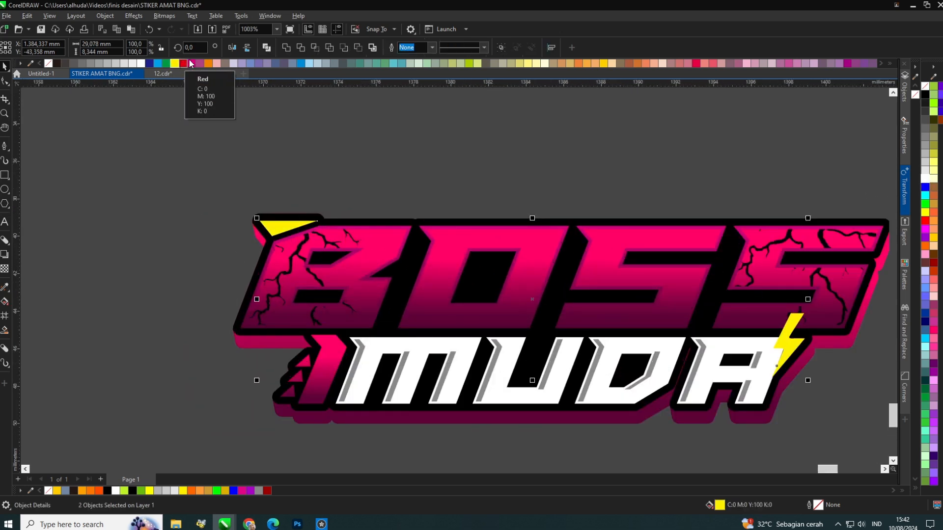
scroll(269, 199, "down", 2)
scroll(270, 198, "up", 1)
left_click(269, 214)
scroll(265, 218, "up", 2)
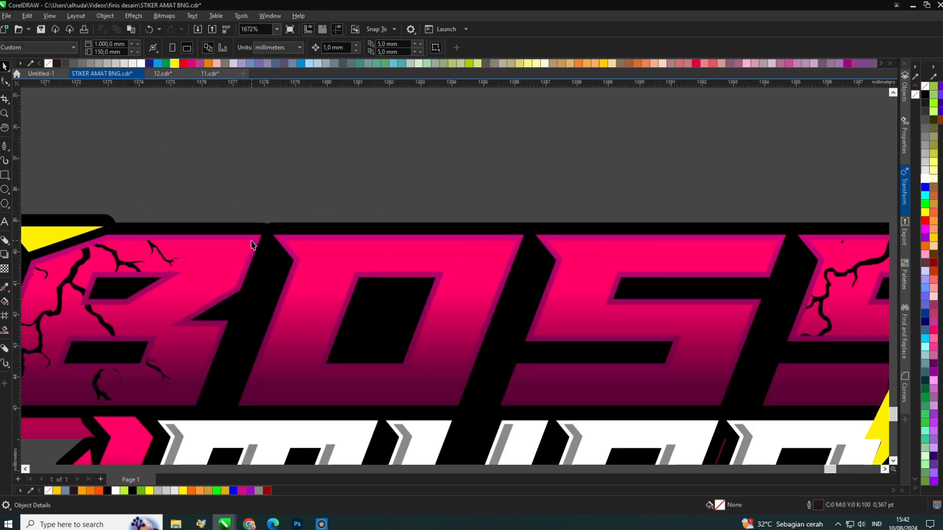
left_click_drag(253, 239, 261, 208)
key("ctrl+z")
key("Escape")
key("ctrl+z")
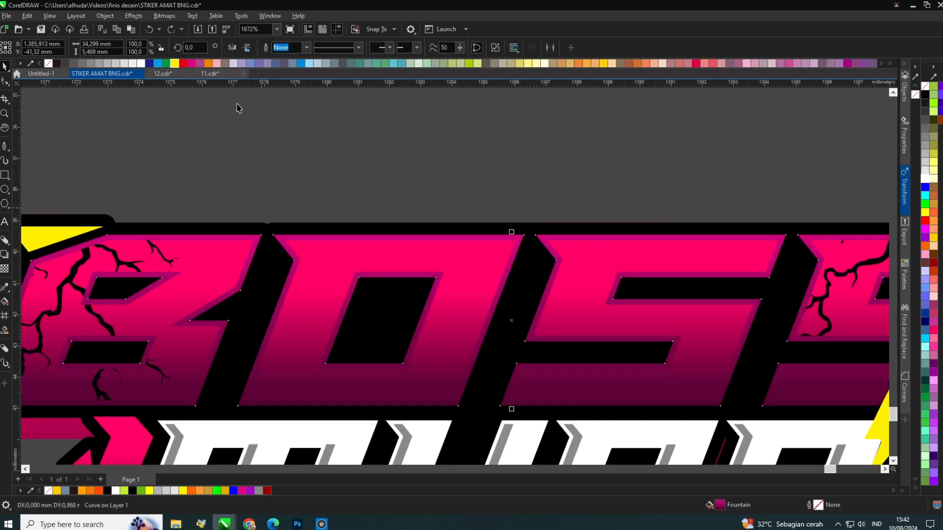
scroll(221, 166, "down", 3)
scroll(222, 166, "up", 2)
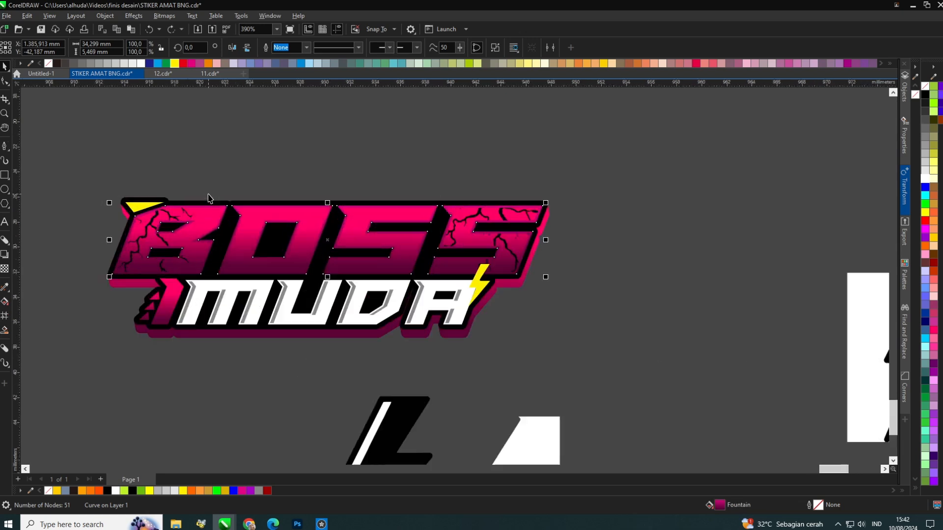
left_click(222, 166)
left_click_drag(231, 381, 334, 395)
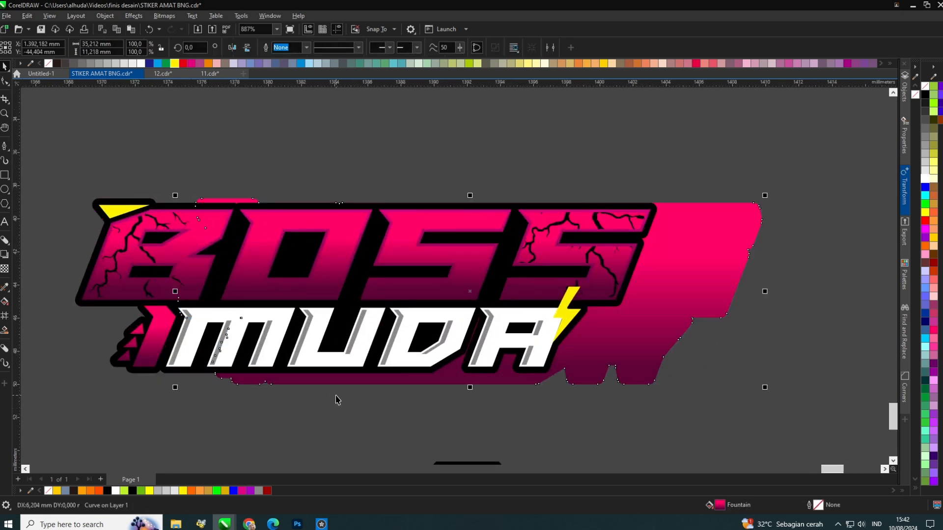
key("ctrl+z")
Fill the block shadow yellow.
left_click(935, 240)
left_click(620, 319)
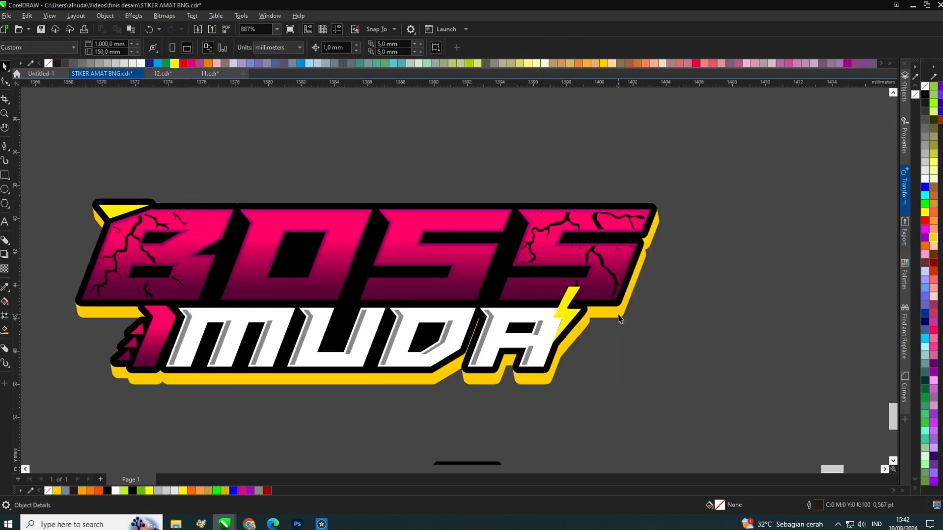
Add a contour outline around the yellow lightning bolt, break it apart and fill the outline black.
left_click(573, 298)
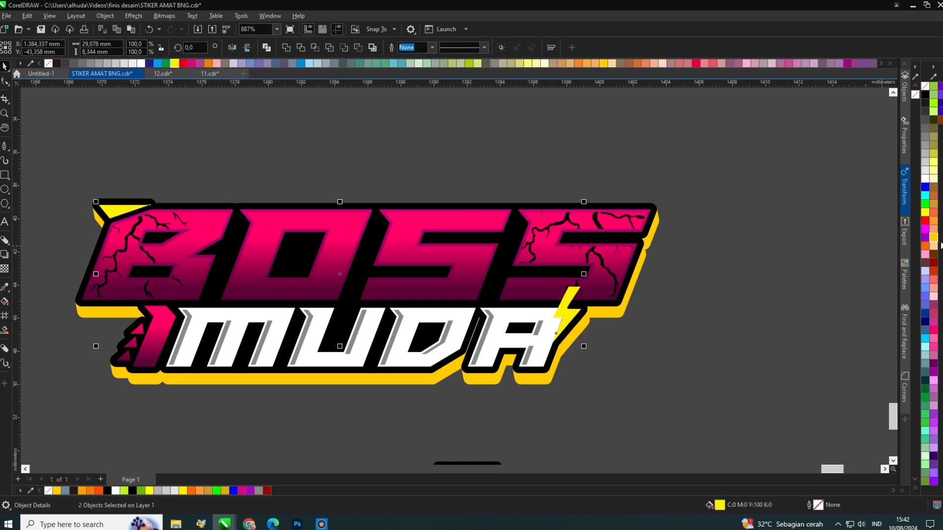
left_click(565, 315)
scroll(564, 316, "up", 5)
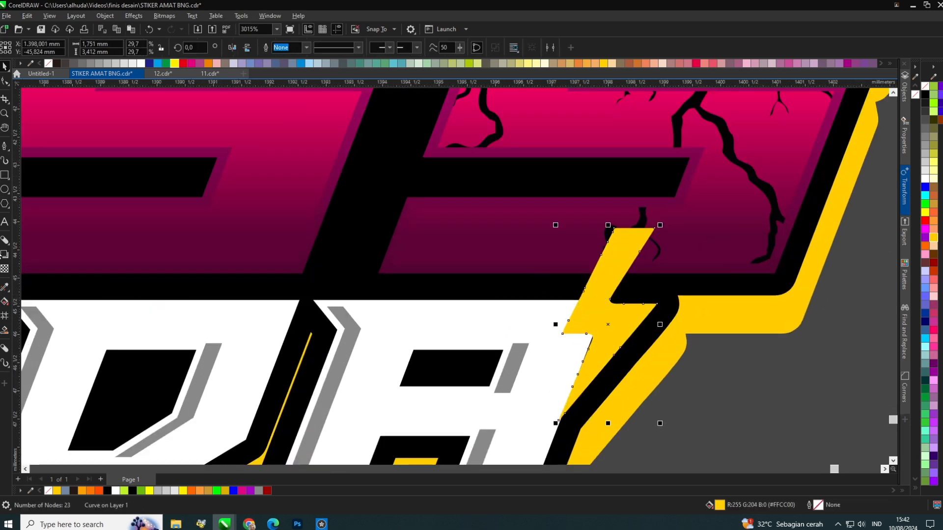
left_click(6, 243)
left_click_drag(607, 250, 609, 220)
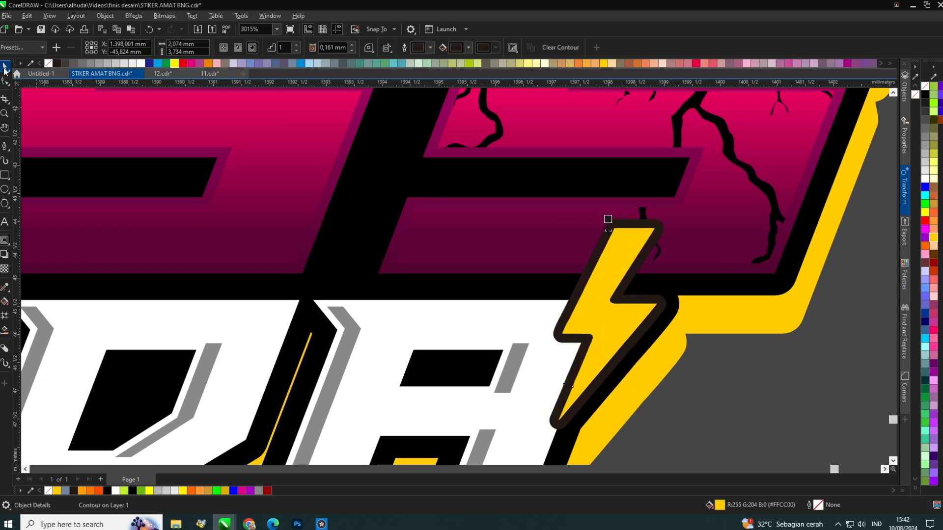
key("ctrl+z")
key("ctrl+k")
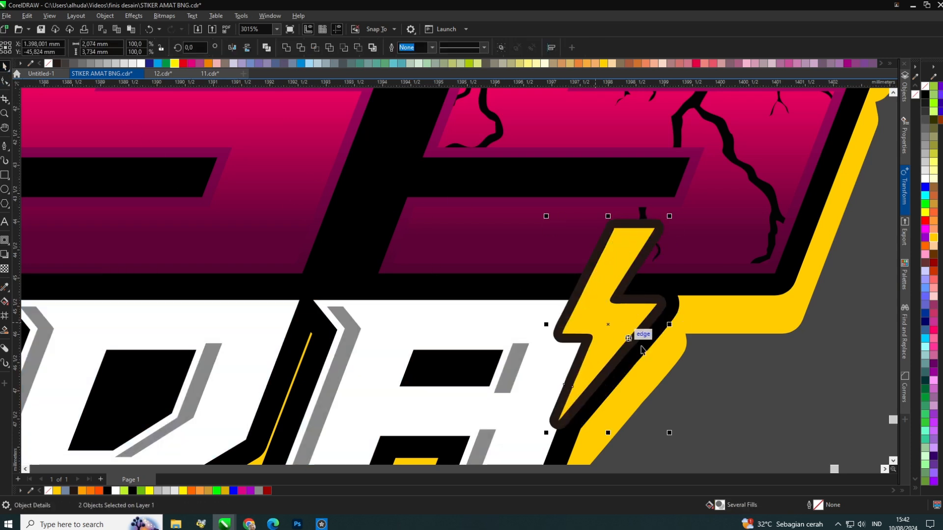
key("Escape")
left_click(665, 307)
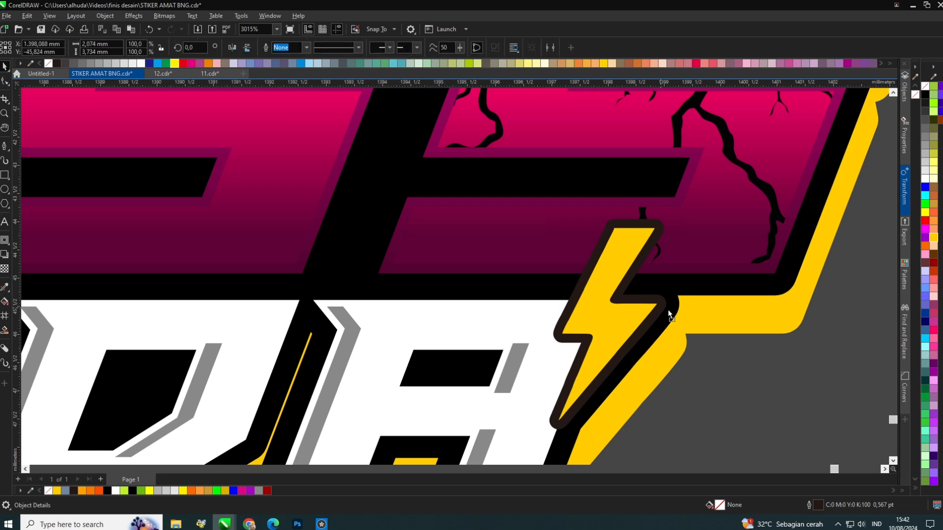
left_click(925, 96)
Recolor the block shadow dark magenta again with the attribute eyedropper.
scroll(579, 265, "down", 4)
left_click(623, 318)
scroll(530, 311, "up", 1)
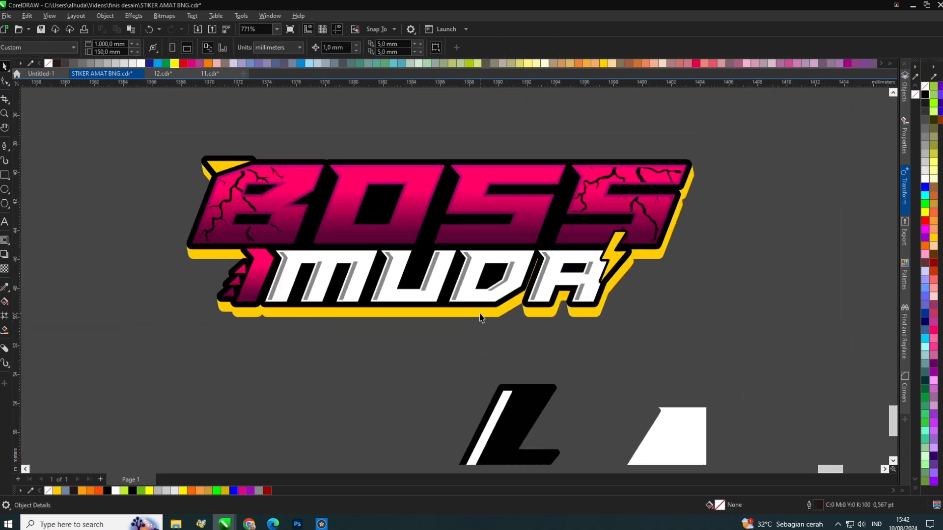
left_click(480, 313)
left_click(5, 288)
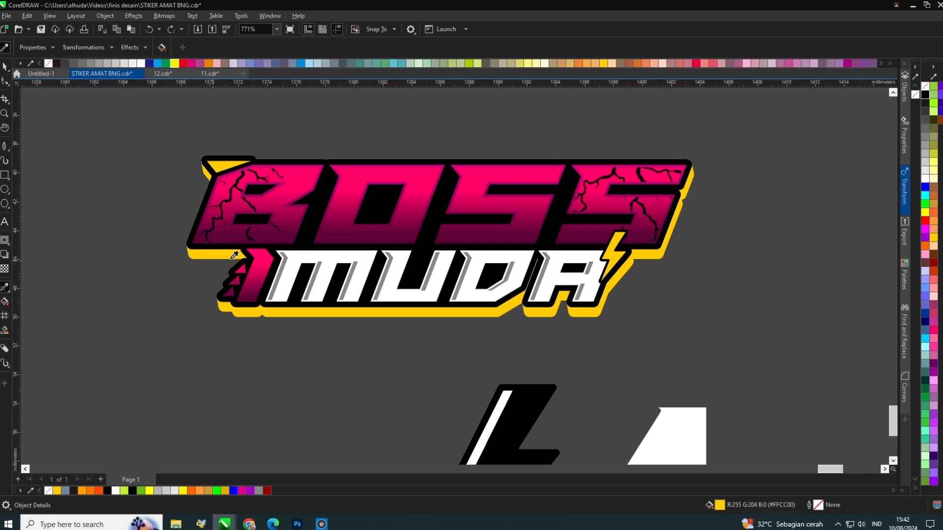
left_click(321, 281)
scroll(309, 344, "down", 4)
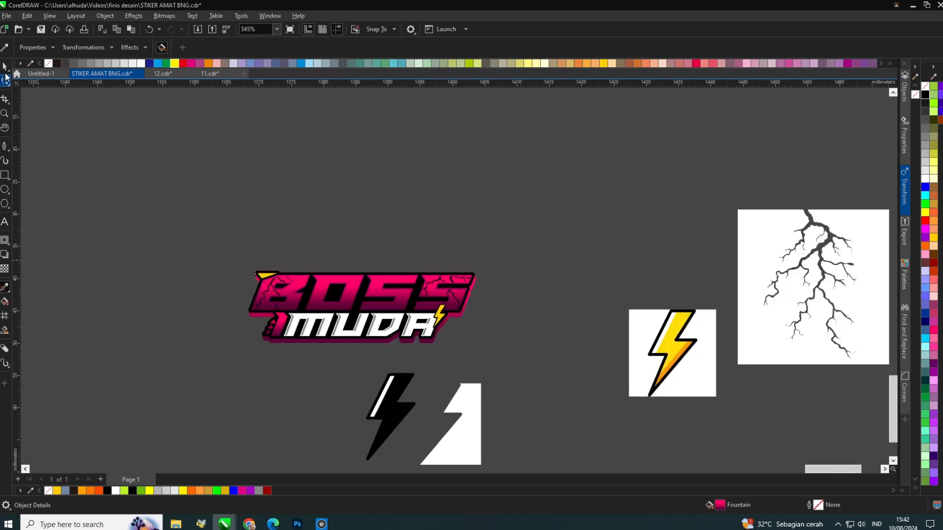
Select the whole sticker and add an outer contour of about 0.5 mm around it.
left_click(5, 74)
left_click_drag(164, 200, 496, 362)
scroll(444, 346, "up", 1)
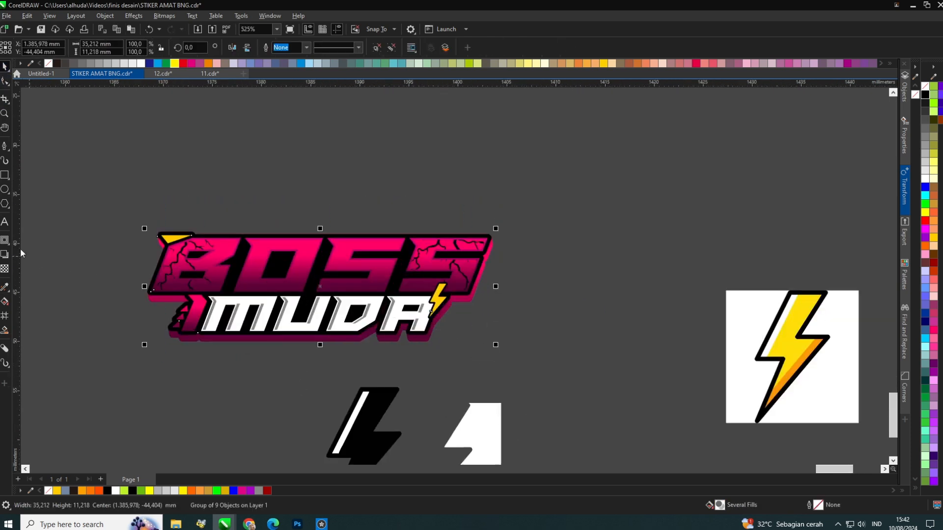
left_click(5, 240)
left_click_drag(247, 238, 352, 231)
scroll(319, 226, "up", 3)
scroll(352, 231, "down", 3)
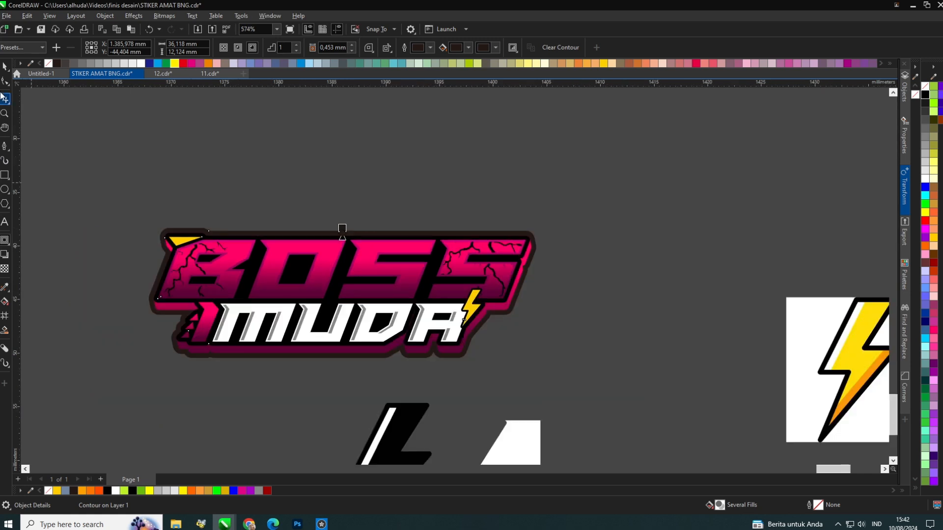
left_click_drag(3, 69, 262, 210)
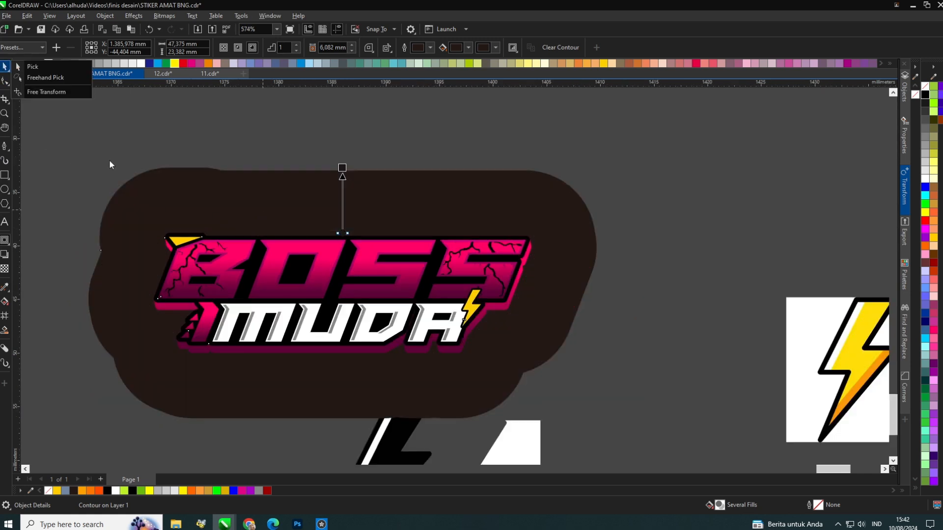
left_click_drag(344, 169, 339, 238)
scroll(339, 238, "up", 2)
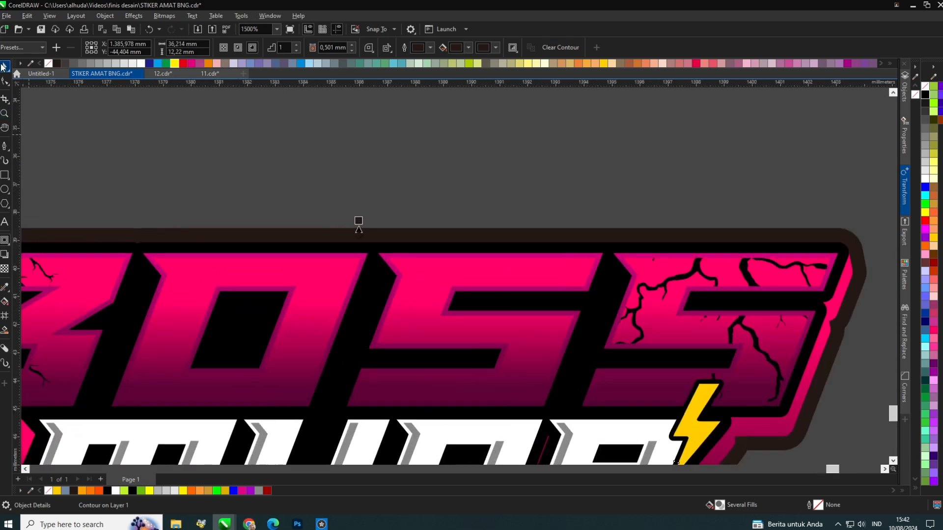
Fill the outer contour shape light gray.
left_click(4, 67)
left_click(231, 231)
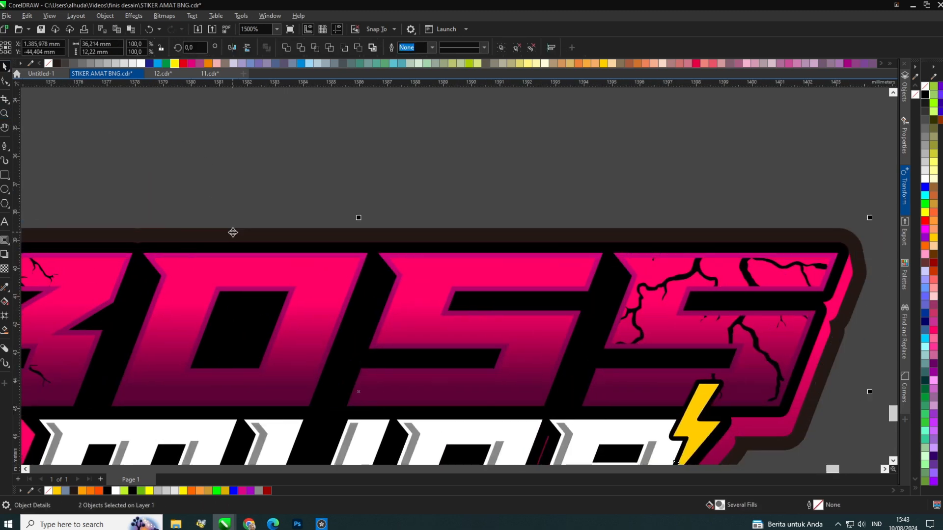
left_click(452, 233)
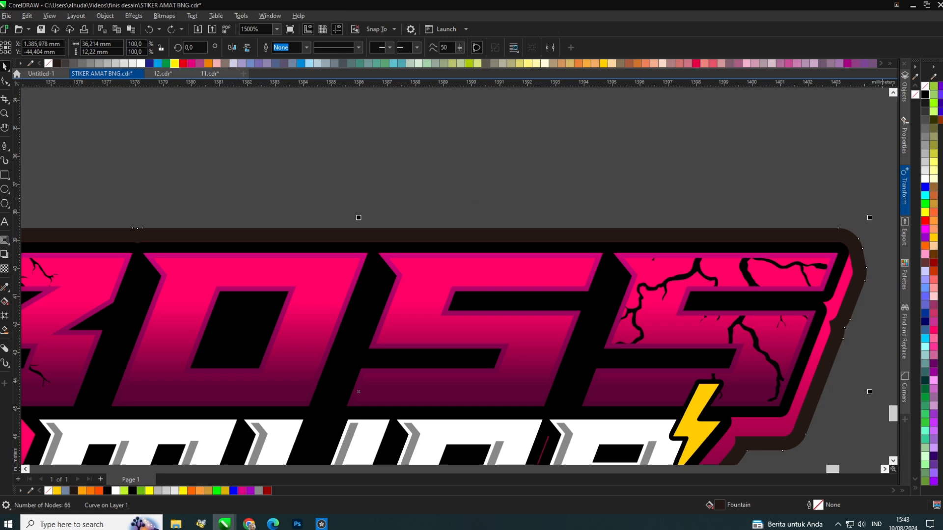
left_click(925, 154)
scroll(362, 173, "down", 3)
left_click(924, 146)
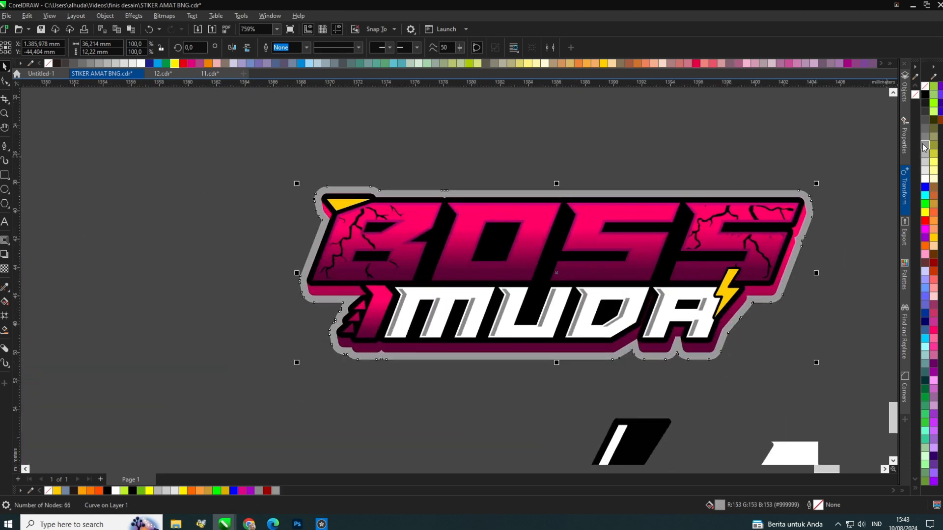
left_click(925, 138)
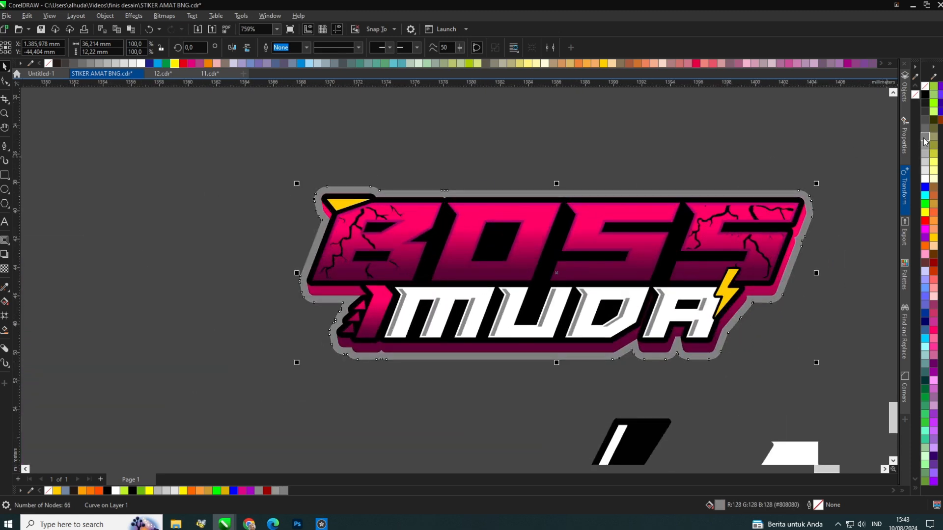
left_click(924, 163)
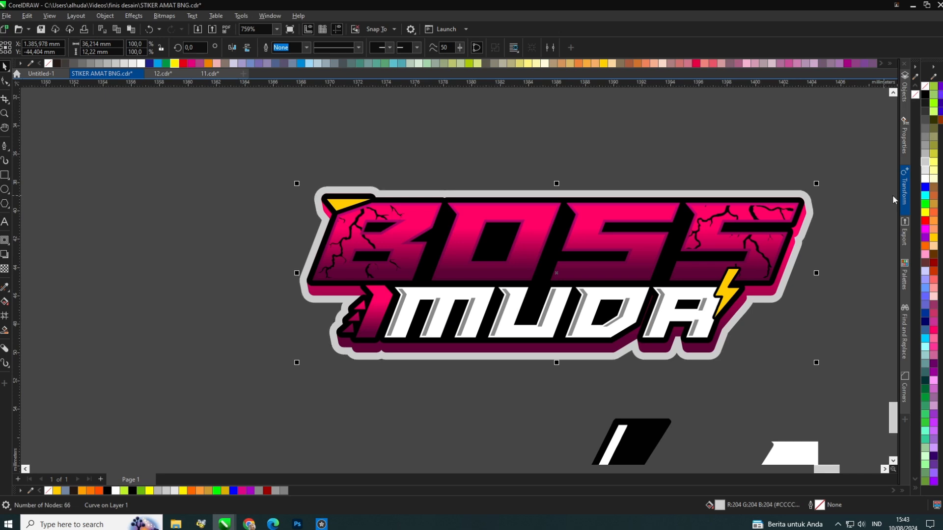
left_click(934, 239)
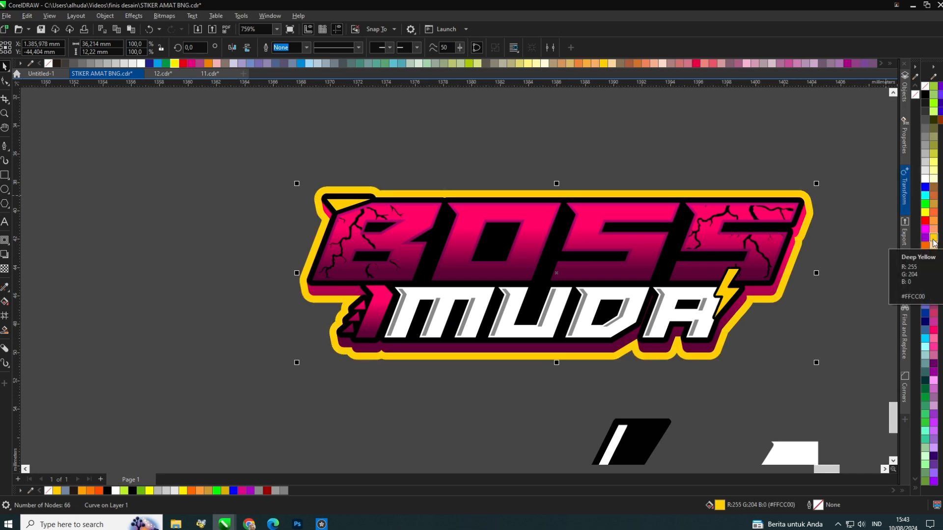
scroll(712, 206, "up", 3)
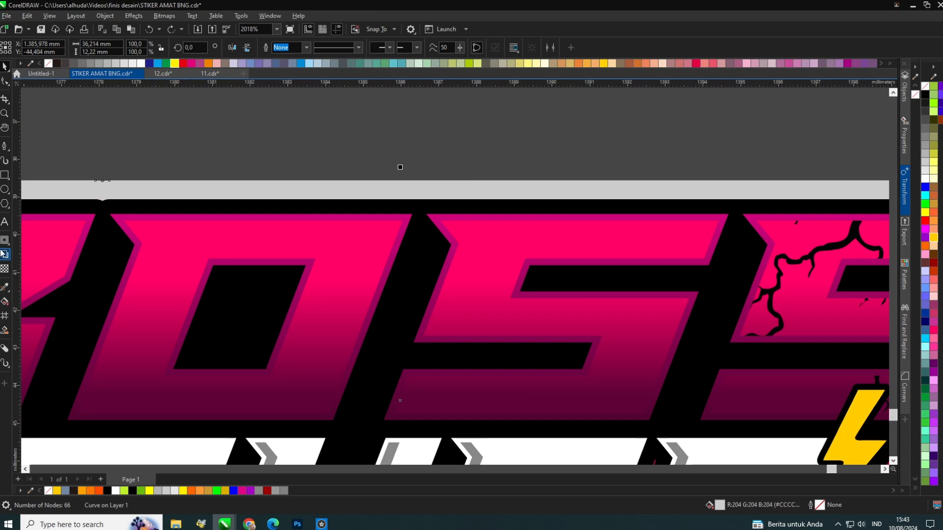
Add a thin inner contour to the light gray outline shape.
left_click(5, 254)
scroll(411, 193, "down", 2)
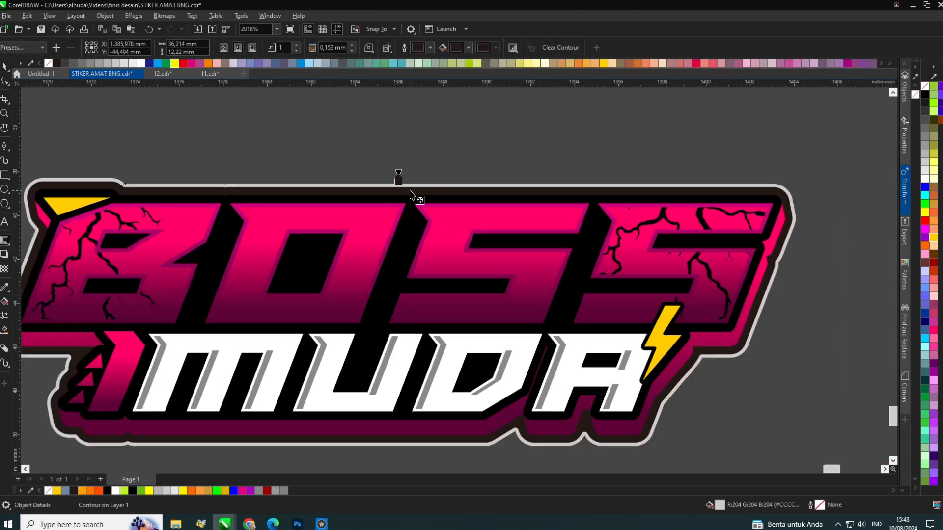
scroll(411, 193, "down", 1)
scroll(146, 157, "up", 1)
scroll(509, 193, "up", 3)
left_click_drag(519, 212, 519, 225)
left_click(2, 67)
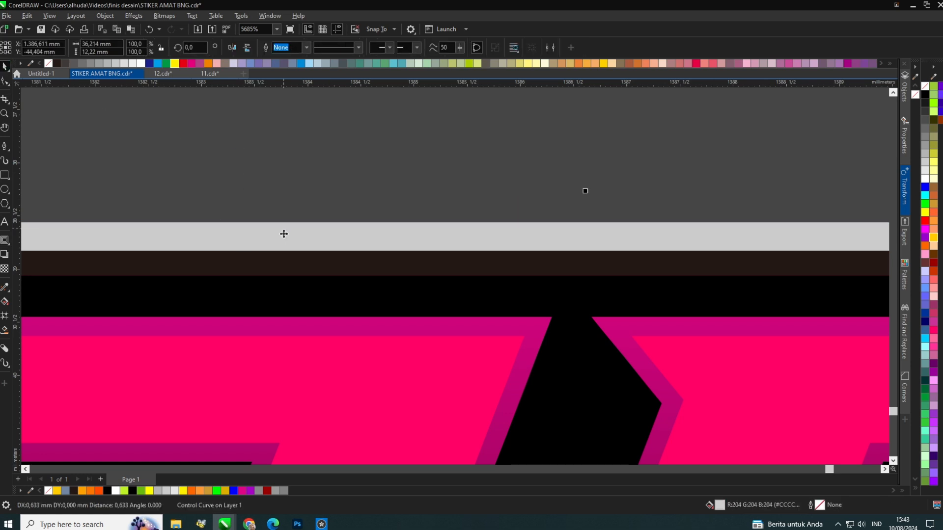
Break the new contour apart and delete the separated outer gray shape.
key("ctrl+k")
left_click(498, 207)
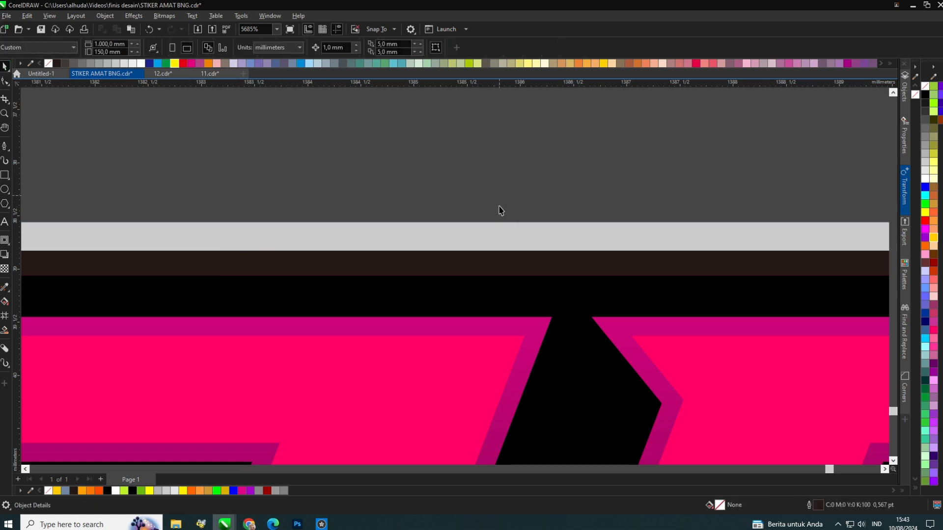
left_click_drag(497, 225, 491, 211)
key("Delete")
key("ctrl+z")
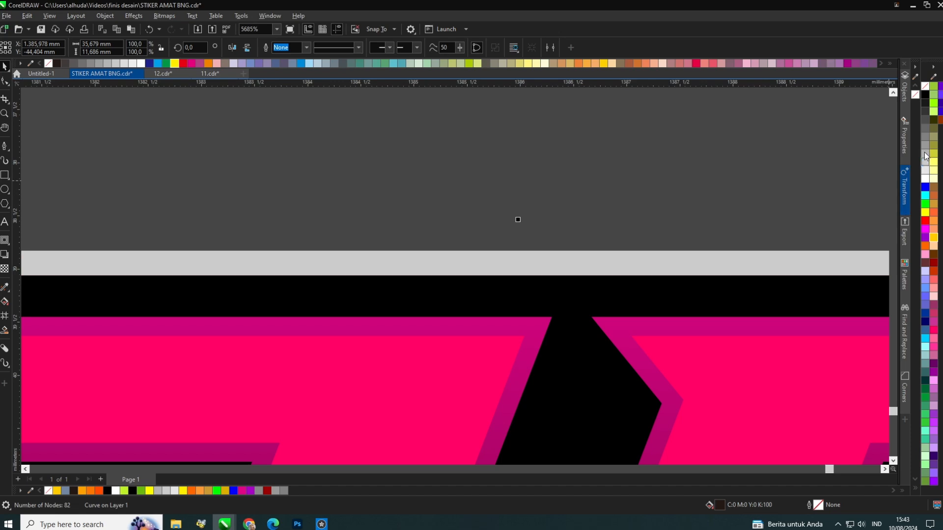
Try to apply the BOSS pink gradient to the outer outline with the attribute eyedropper.
scroll(515, 219, "down", 4)
scroll(376, 173, "up", 1)
left_click(256, 156)
left_click_drag(245, 155, 727, 328)
scroll(270, 195, "up", 2)
scroll(270, 195, "up", 2)
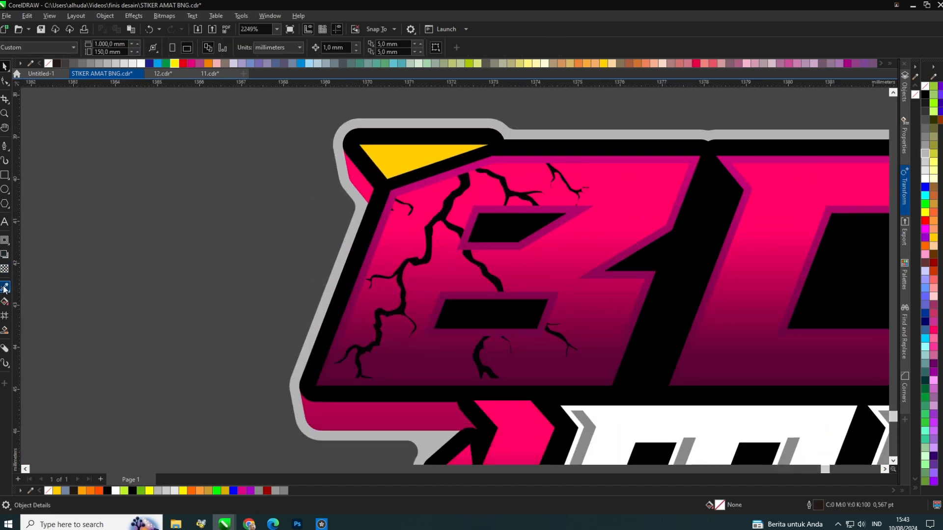
left_click(5, 288)
scroll(237, 353, "down", 2)
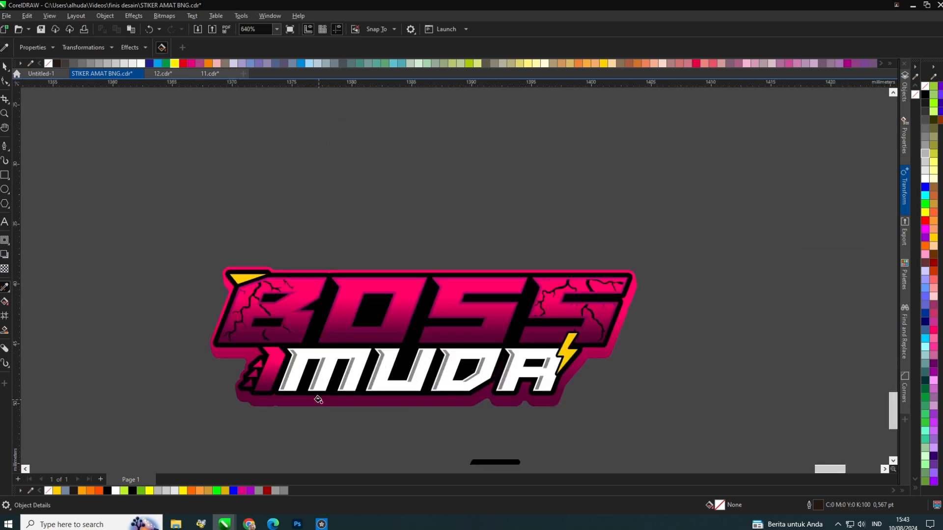
scroll(243, 207, "up", 1)
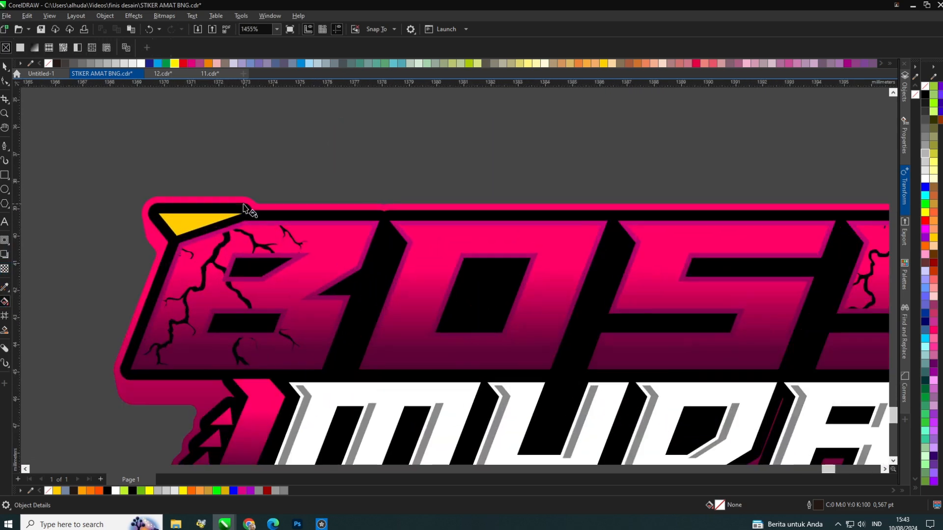
left_click(247, 200)
scroll(248, 200, "down", 1)
scroll(290, 347, "down", 3)
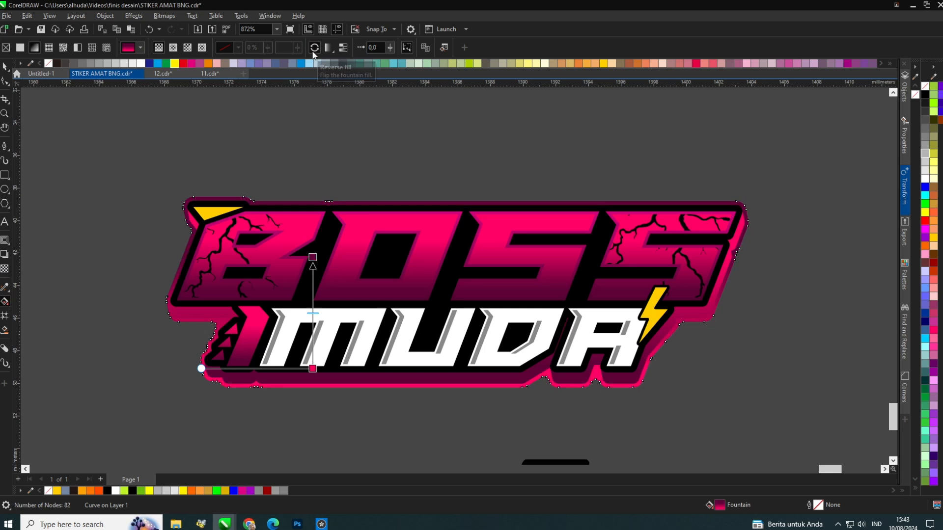
key("ctrl+z")
key("ctrl+z")
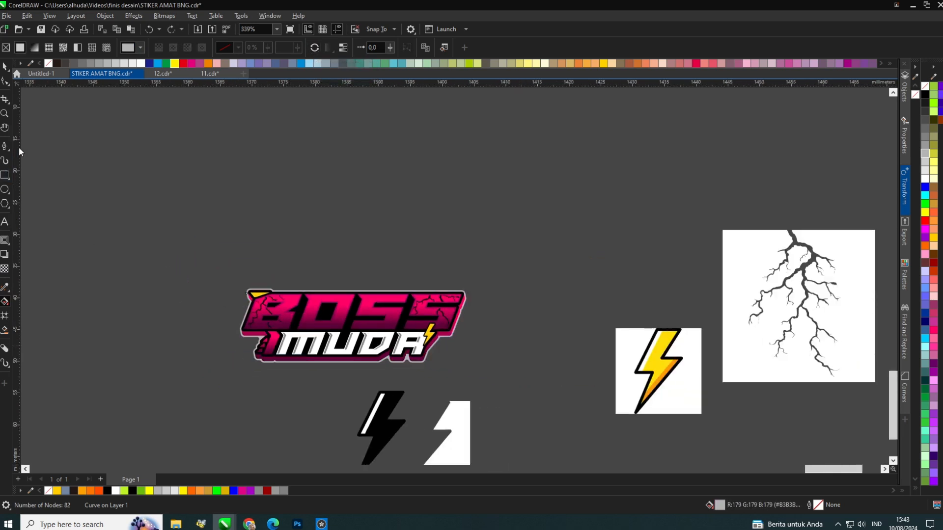
scroll(348, 344, "up", 3)
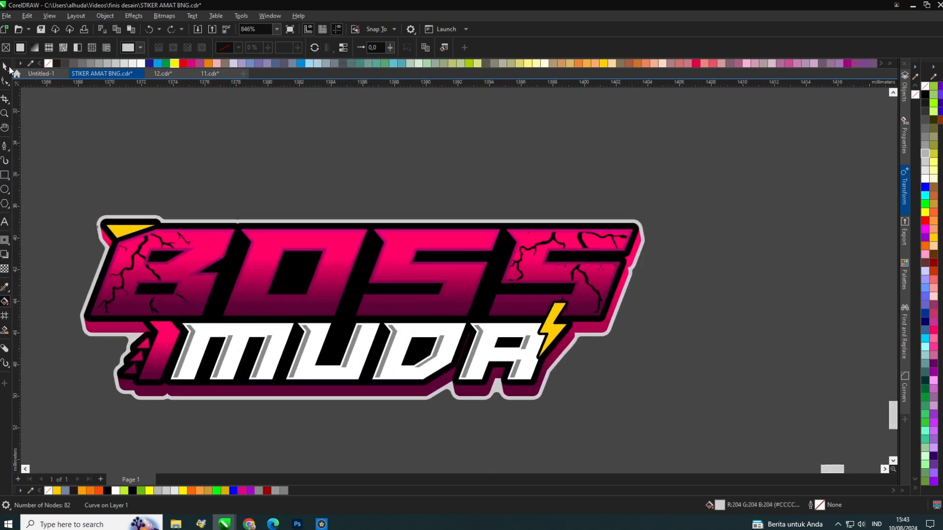
left_click(8, 67)
left_click(926, 95)
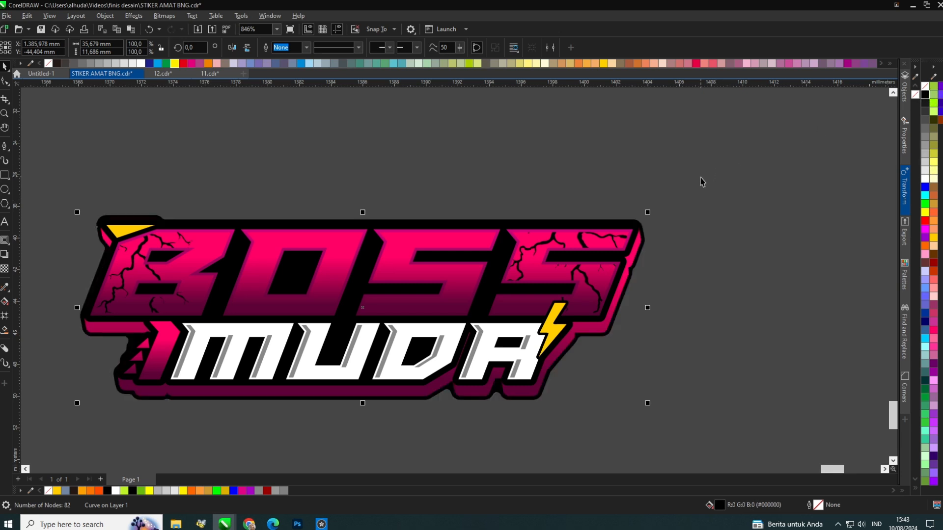
key("ctrl+z")
Delete the leftover reference images and spare lightning shapes lying beside the sticker.
left_click(407, 161)
scroll(407, 161, "down", 8)
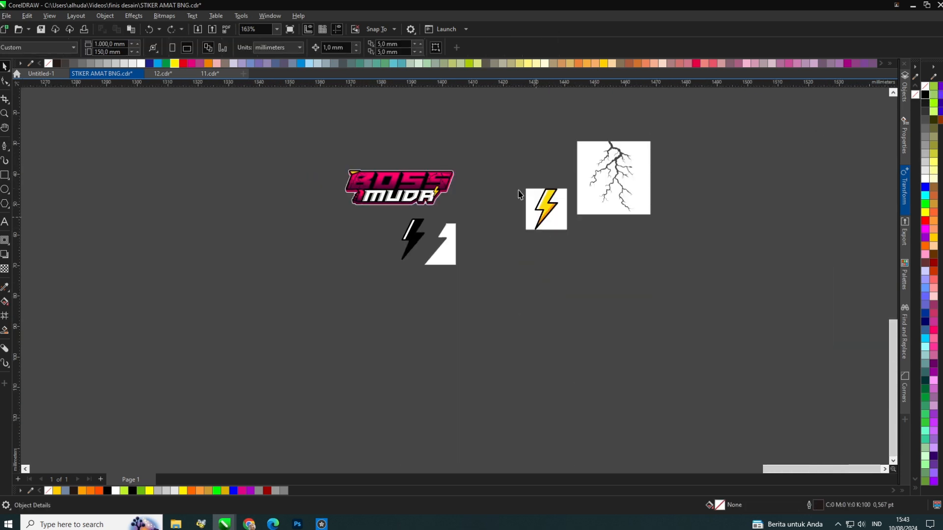
left_click_drag(506, 123, 753, 371)
key("Delete")
left_click_drag(656, 337, 314, 220)
key("Delete")
scroll(367, 180, "up", 3)
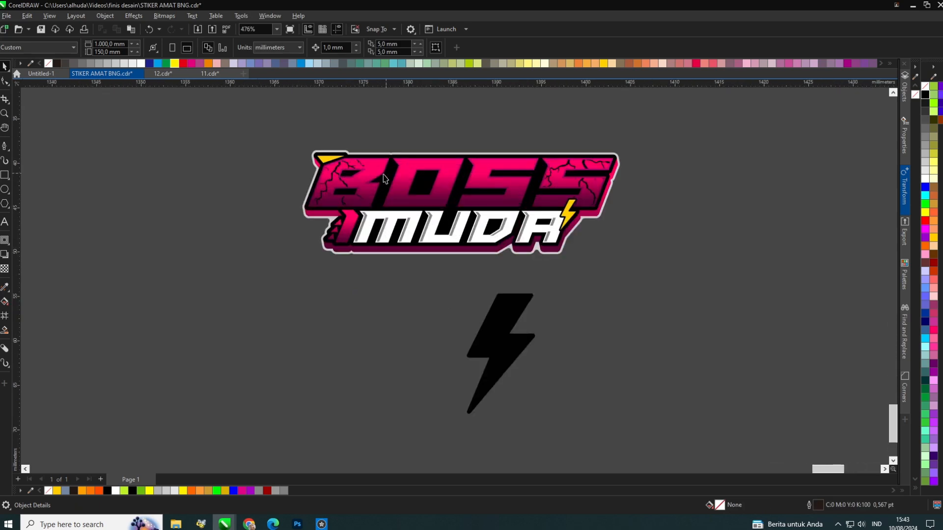
scroll(385, 178, "up", 1)
left_click(362, 204)
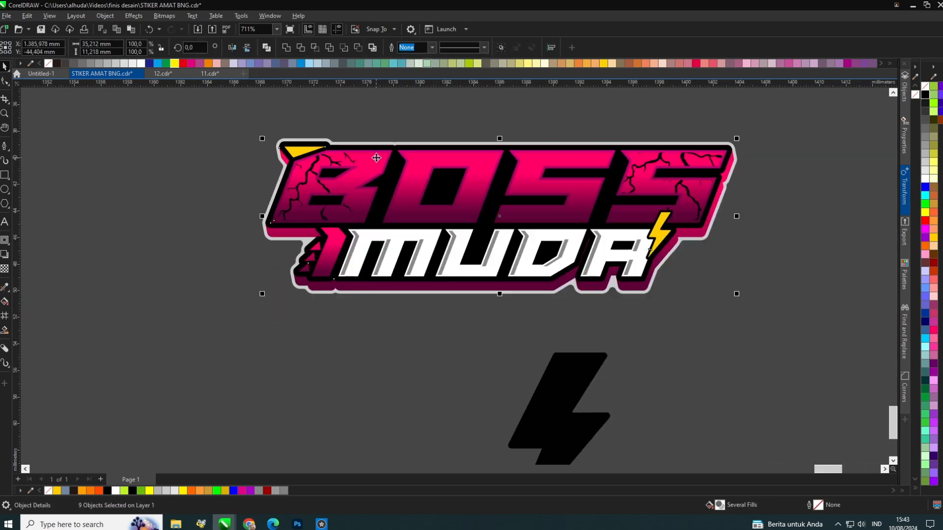
key("ctrl+z")
left_click_drag(377, 157, 359, 291)
left_click(376, 138)
key("ctrl+z")
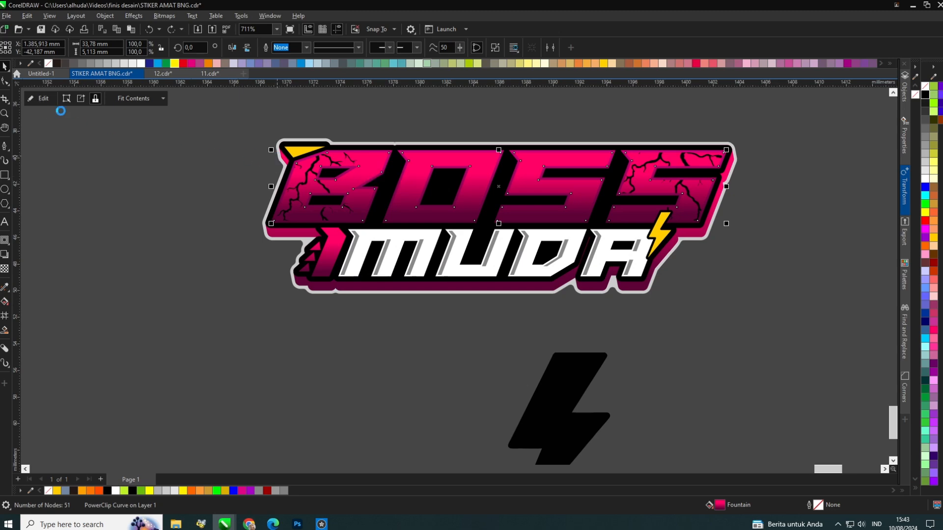
Inside the BOSS PowerClip, recolor both crack lines with the pink gradient reversed to dark magenta.
left_click_drag(368, 158, 358, 247)
scroll(301, 208, "up", 1)
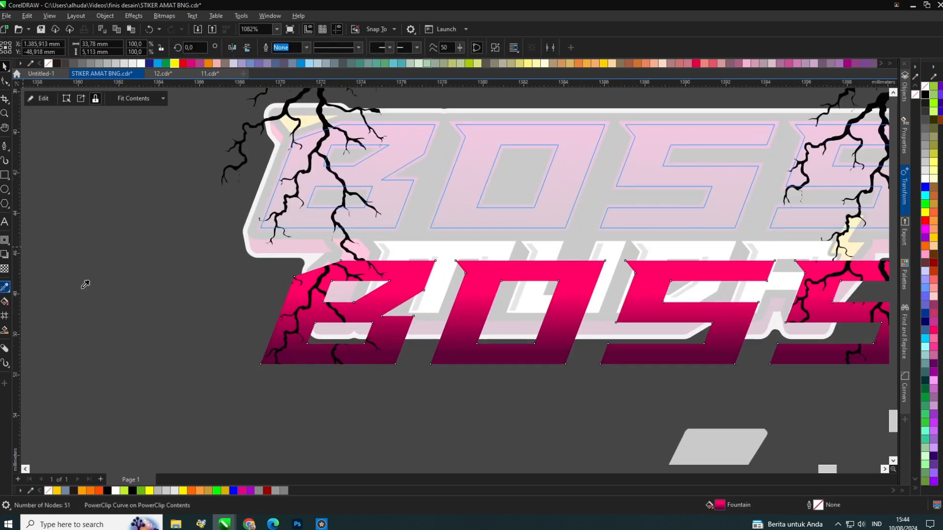
left_click(391, 279)
left_click(345, 241)
scroll(339, 265, "down", 4)
scroll(604, 219, "up", 3)
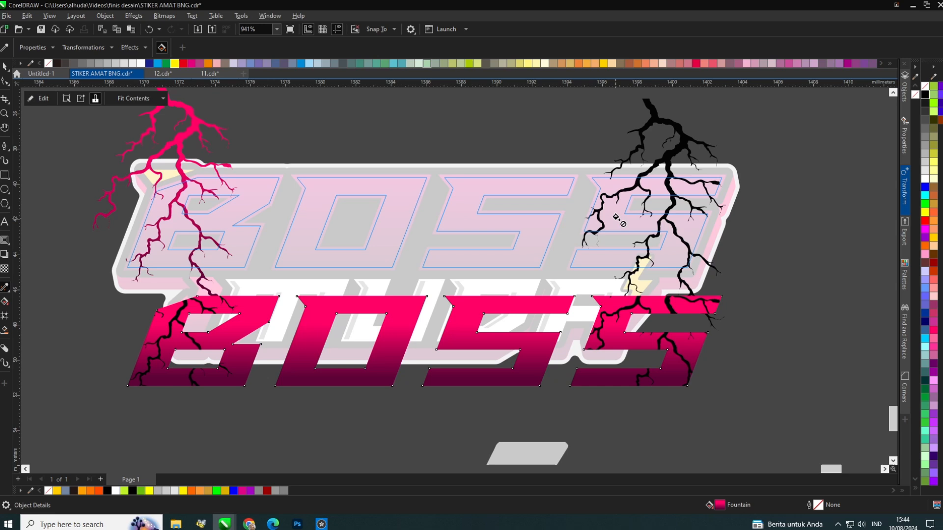
left_click(646, 174)
key("space")
left_click(140, 231)
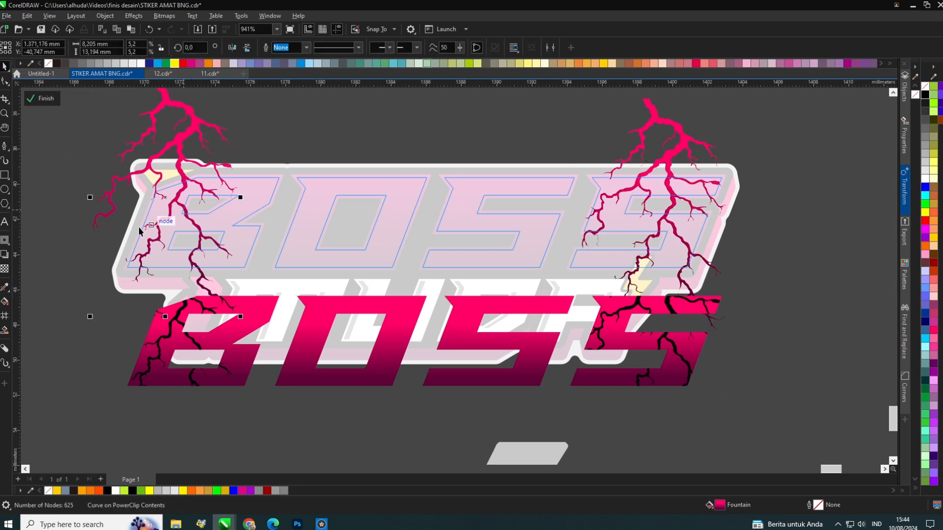
key("g")
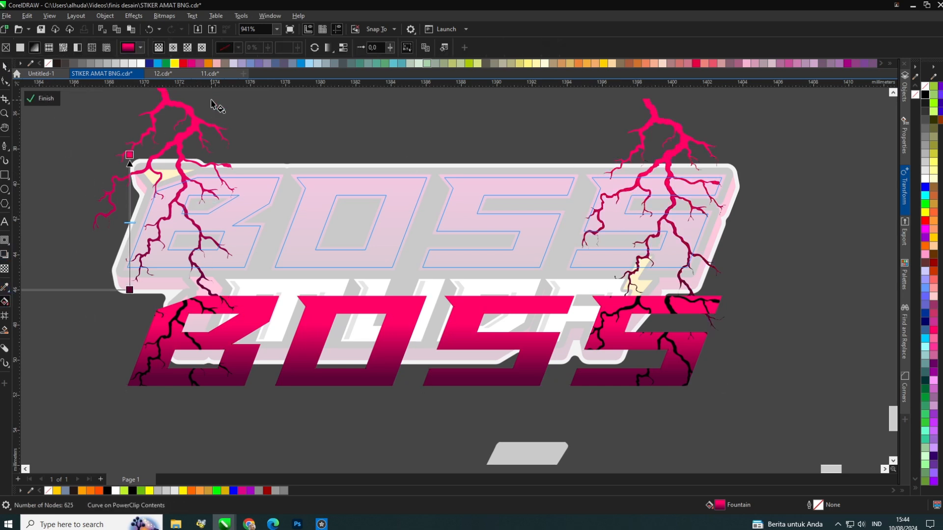
left_click(315, 48)
left_click(667, 156)
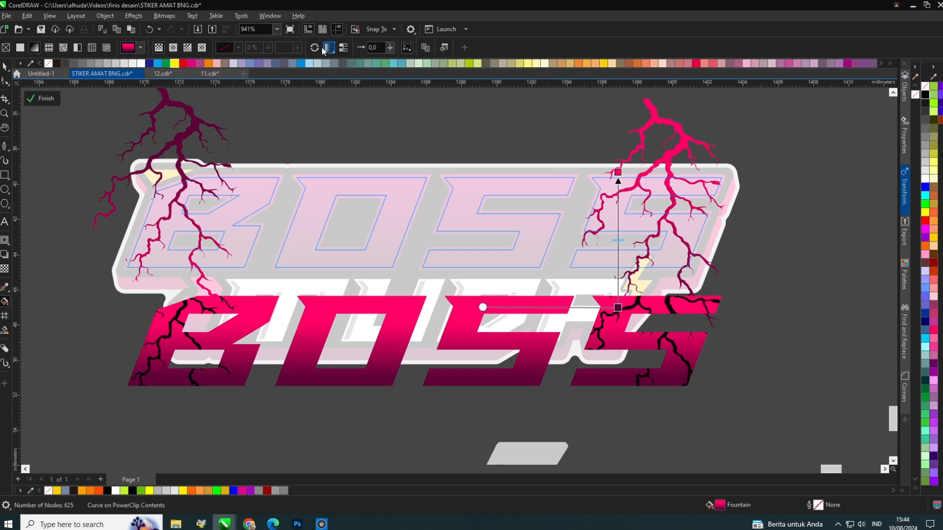
left_click(314, 47)
Delete the extra pink BOSS copy from the PowerClip contents and finish editing the PowerClip.
left_click(4, 67)
left_click(236, 301)
key("Delete")
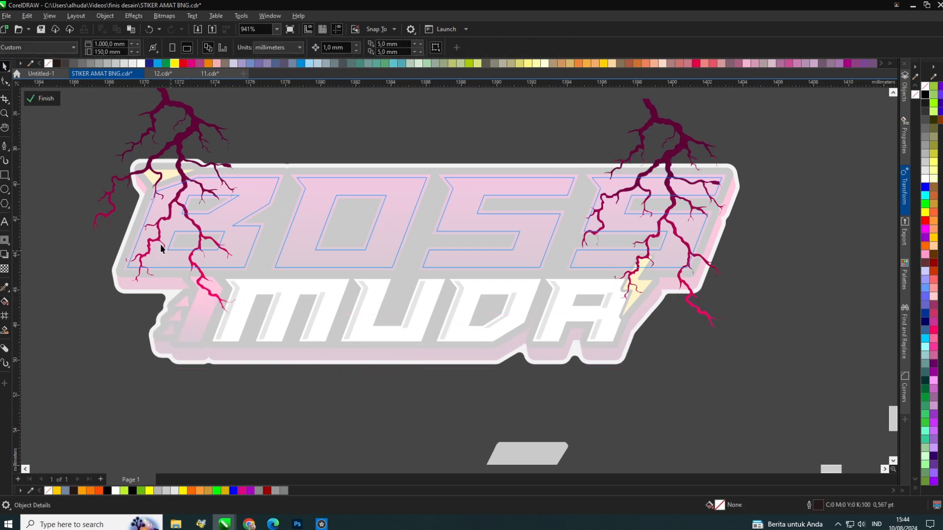
left_click(46, 98)
scroll(351, 248, "down", 3)
scroll(350, 249, "up", 3)
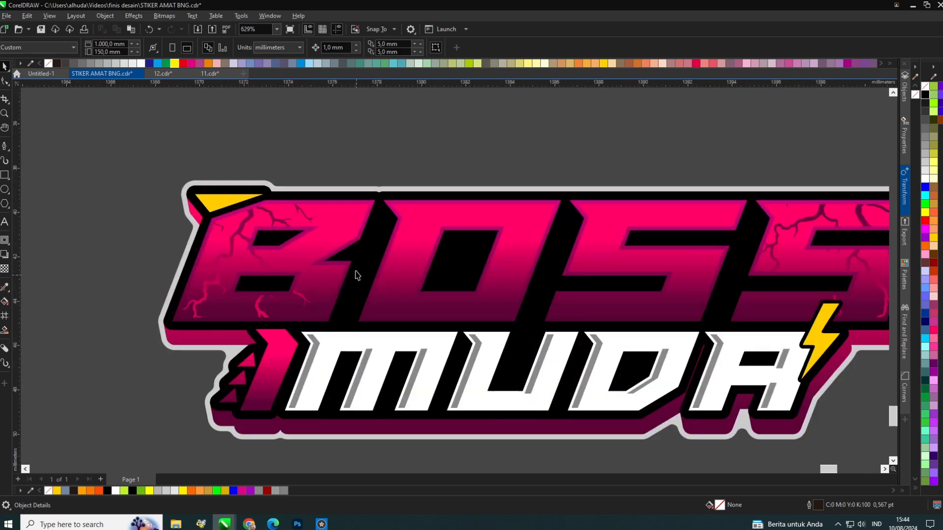
Edit the BOSS PowerClip again and duplicate a crack line to the middle of the letters.
scroll(350, 245, "down", 3)
scroll(597, 237, "up", 2)
left_click(568, 223)
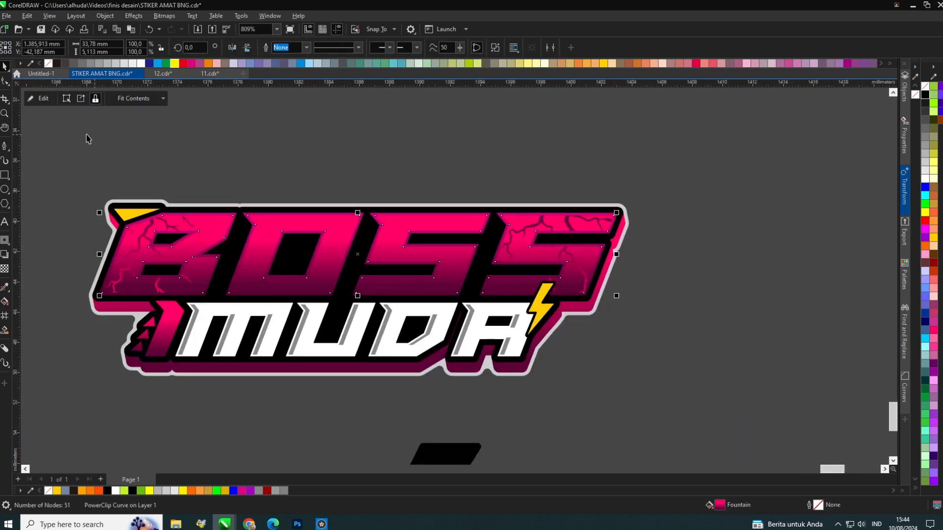
left_click(42, 99)
left_click_drag(575, 190, 335, 185)
right_click(334, 185)
left_click(335, 185)
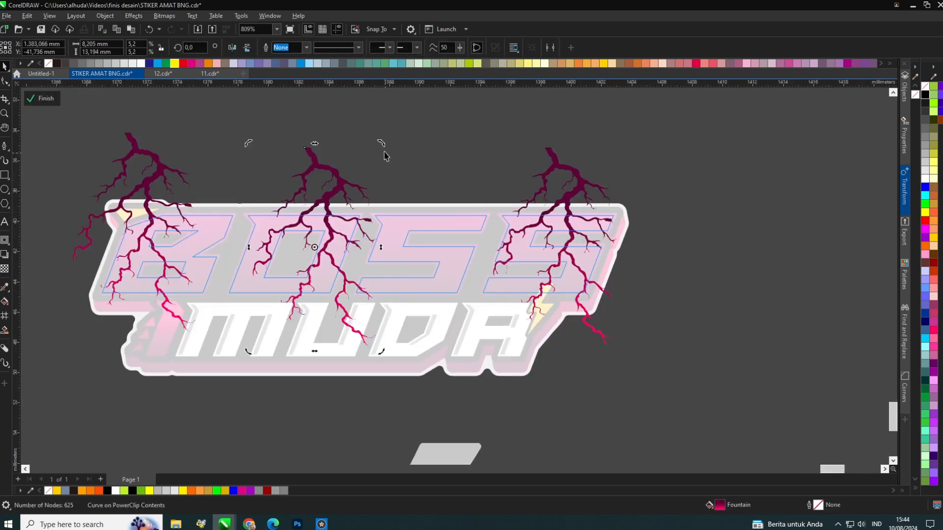
Rotate the middle crack about 50°, copy it lower, mirror the copy both ways over MUDA, and finish editing.
left_click_drag(382, 143, 253, 119)
left_click_drag(278, 192, 375, 283)
right_click(376, 283)
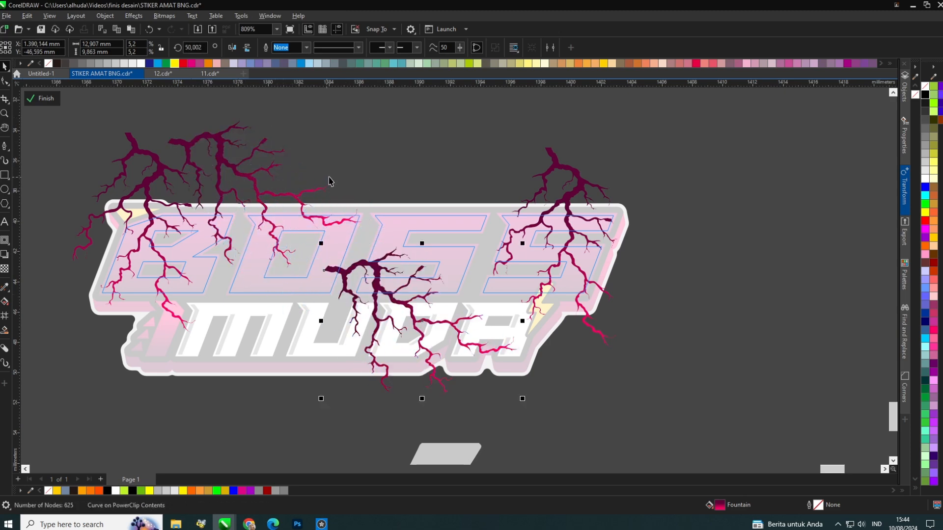
left_click(233, 47)
left_click(247, 47)
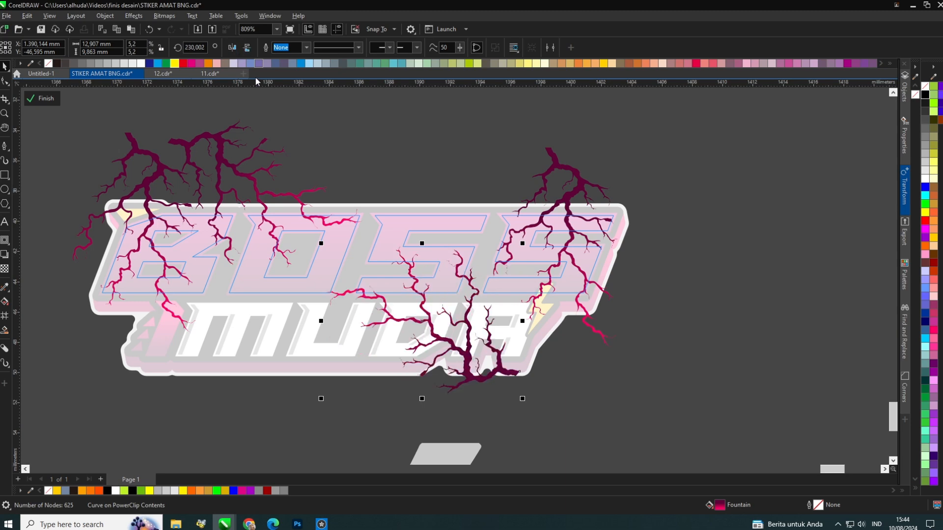
left_click_drag(434, 320, 412, 300)
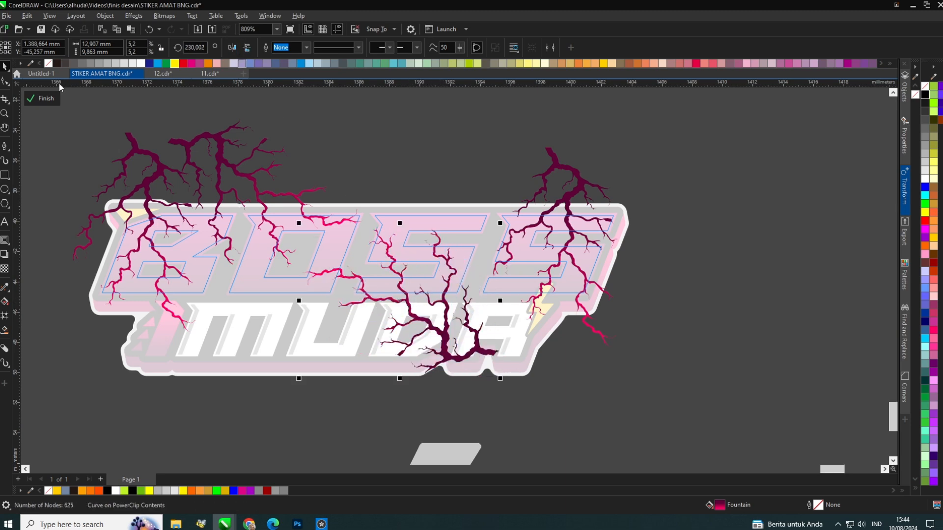
left_click(46, 99)
Move the spare black parallelogram shape below the sticker further to the left.
left_click(410, 115)
scroll(445, 174, "down", 3)
scroll(408, 207, "up", 5)
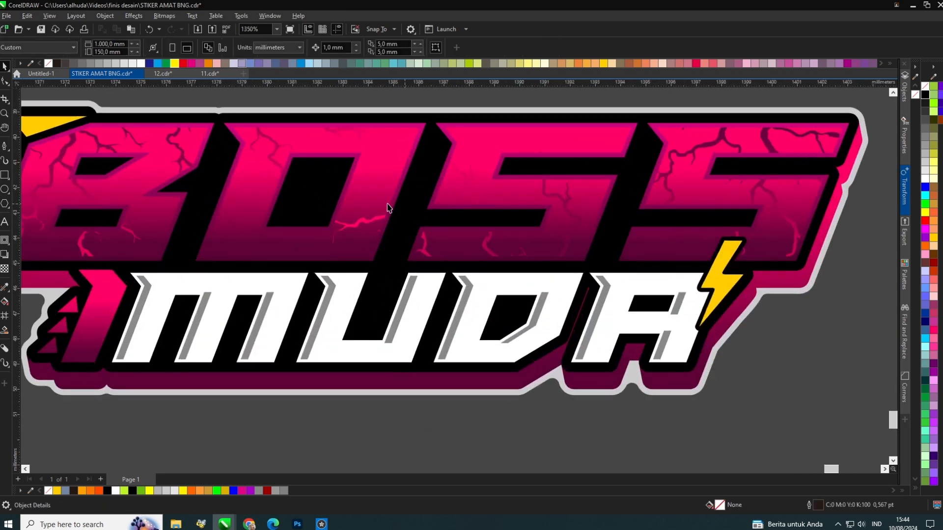
left_click_drag(369, 206, 382, 205)
scroll(383, 203, "down", 3)
left_click(411, 276)
left_click_drag(423, 318, 267, 347)
scroll(305, 151, "up", 2)
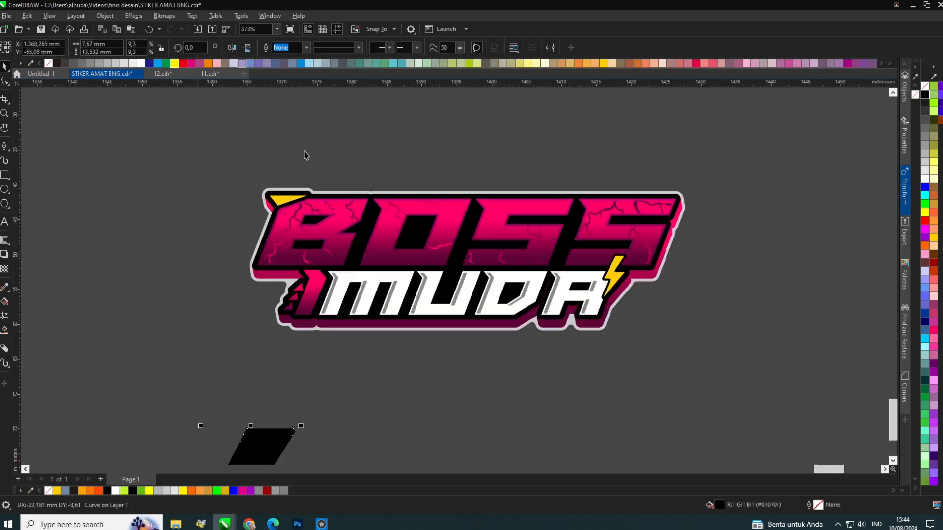
Select the sticker's colored parts and move them up off the light gray outline shape.
left_click(165, 156)
scroll(165, 160, "down", 2)
left_click_drag(165, 157, 643, 318)
left_click_drag(520, 266, 517, 132)
left_click_drag(436, 171, 437, 103)
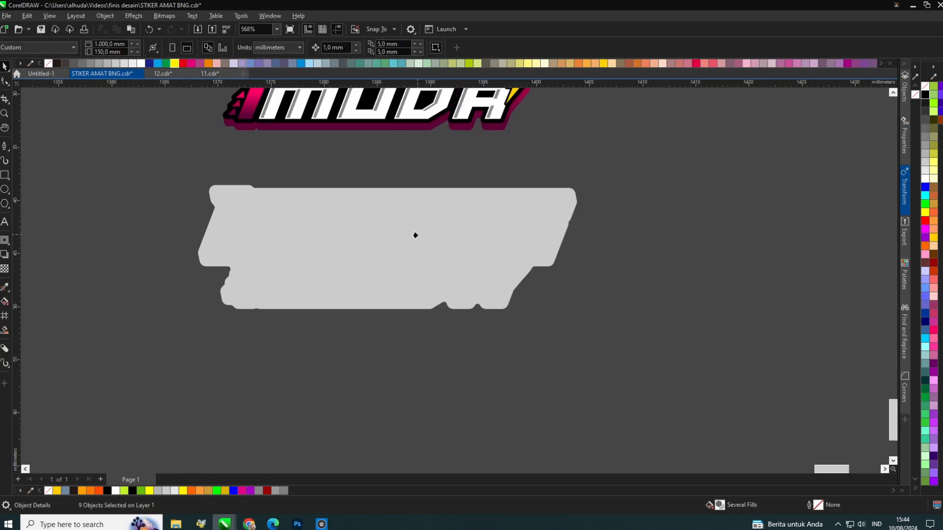
scroll(415, 233, "down", 3)
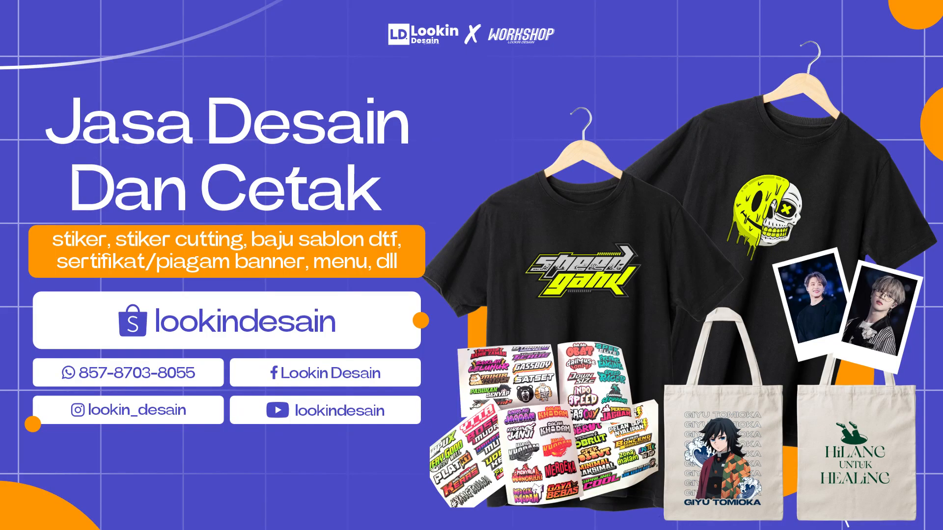